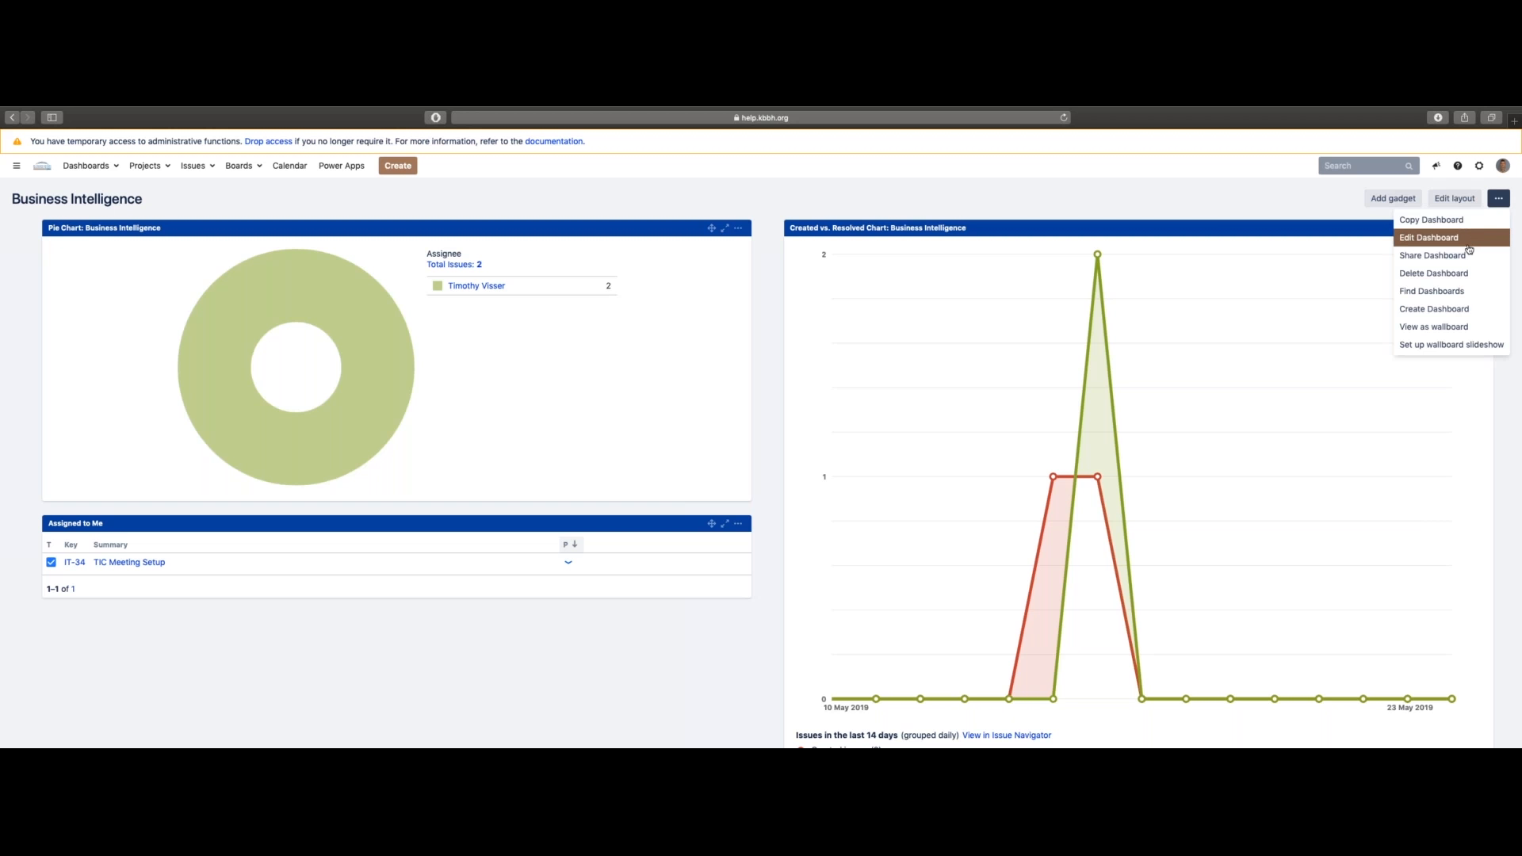
# Start a new dashboard named "My Dashboard" based on the blank dashboard
pyautogui.click(1447, 309)
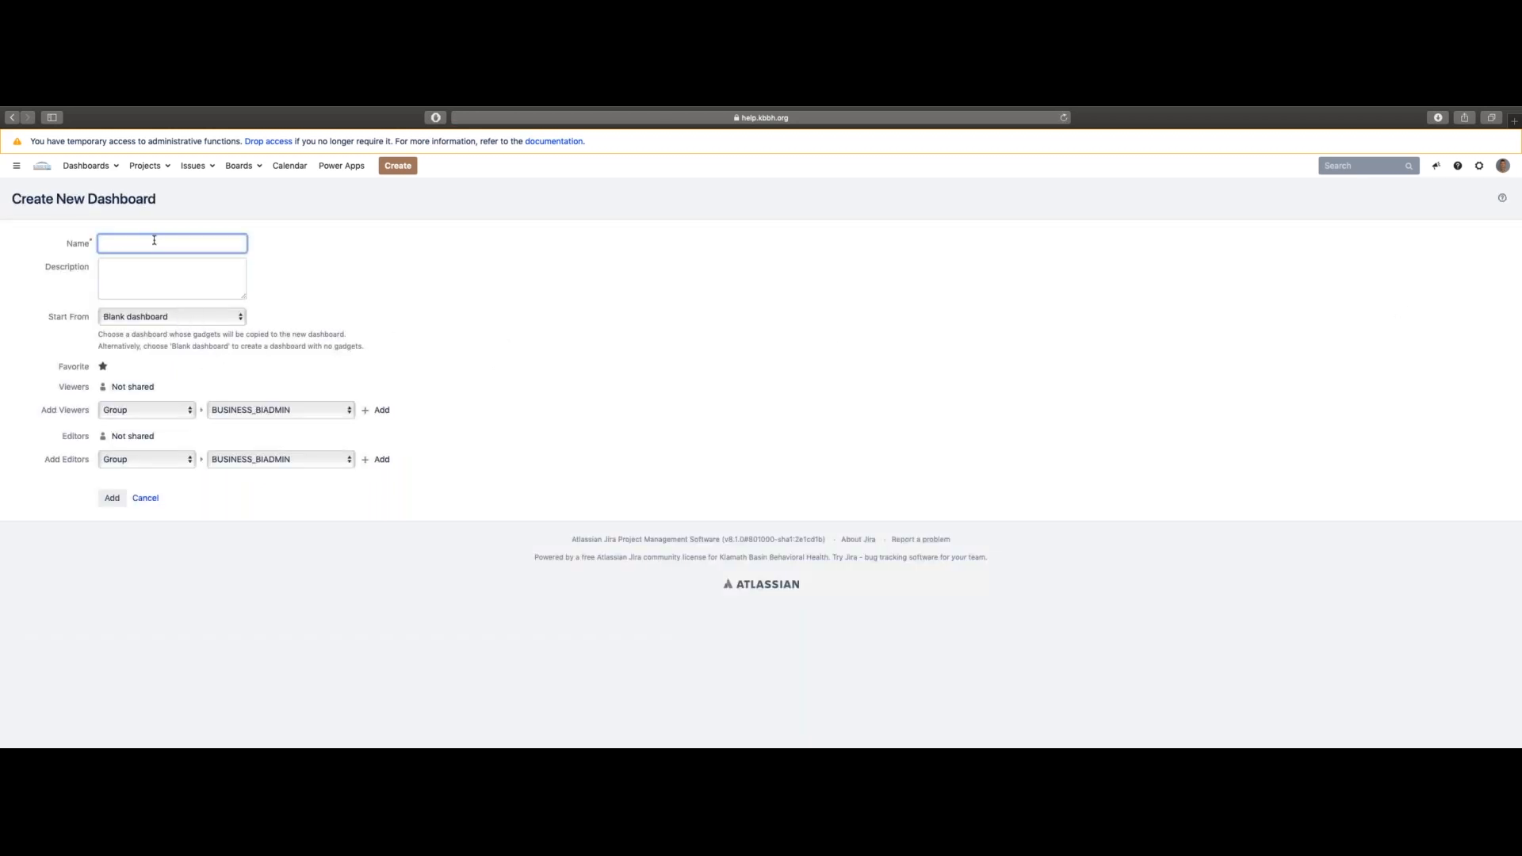
pyautogui.write('My Dashboard')
pyautogui.click(140, 316)
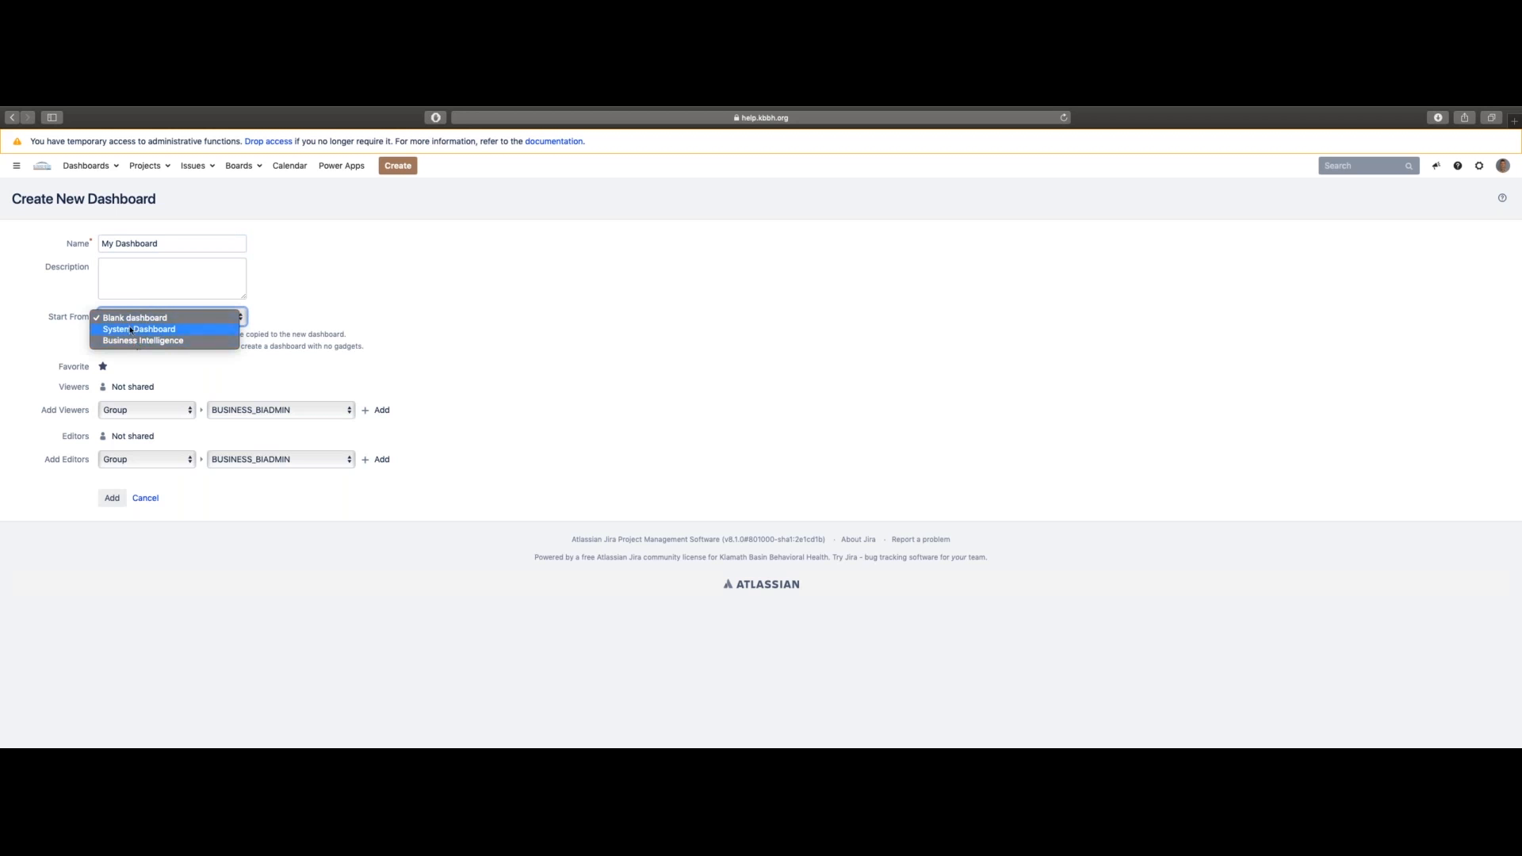
pyautogui.click(134, 319)
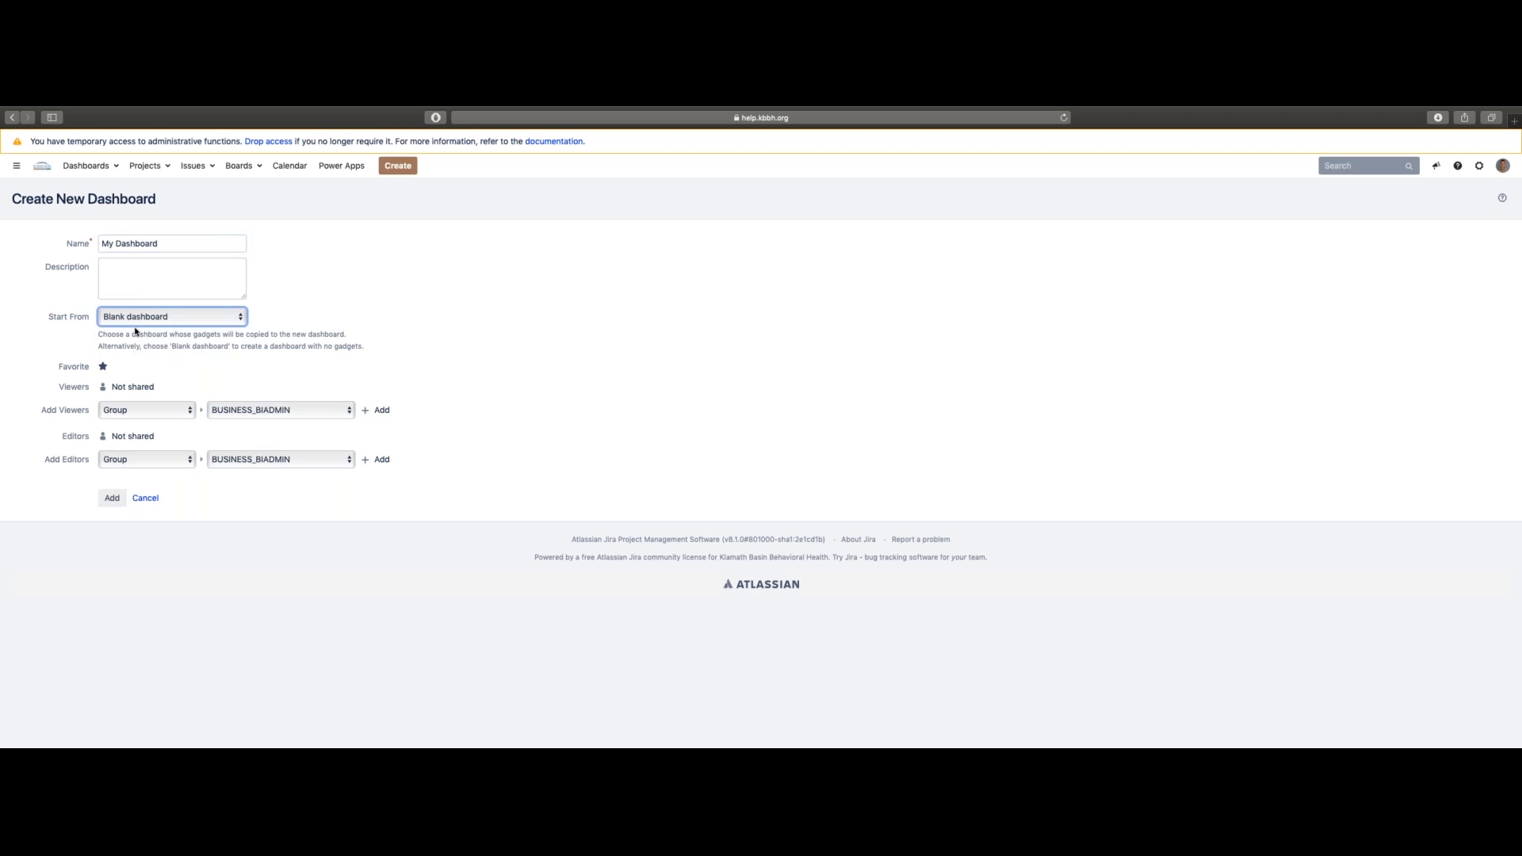
# Share the new dashboard with all roles of the IT project as viewers and create it
pyautogui.click(137, 413)
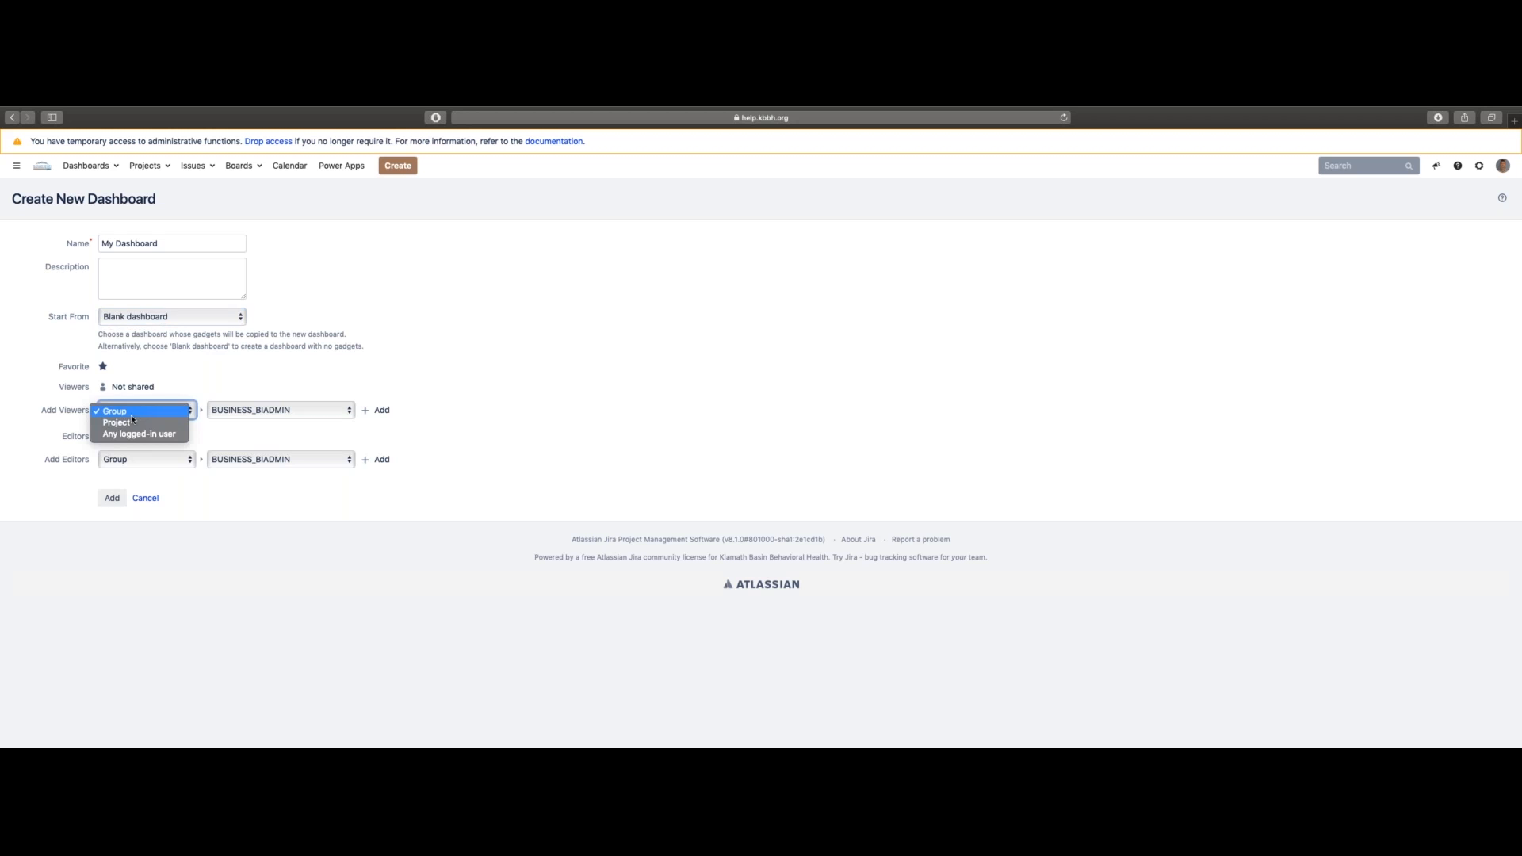
pyautogui.click(129, 424)
pyautogui.click(246, 411)
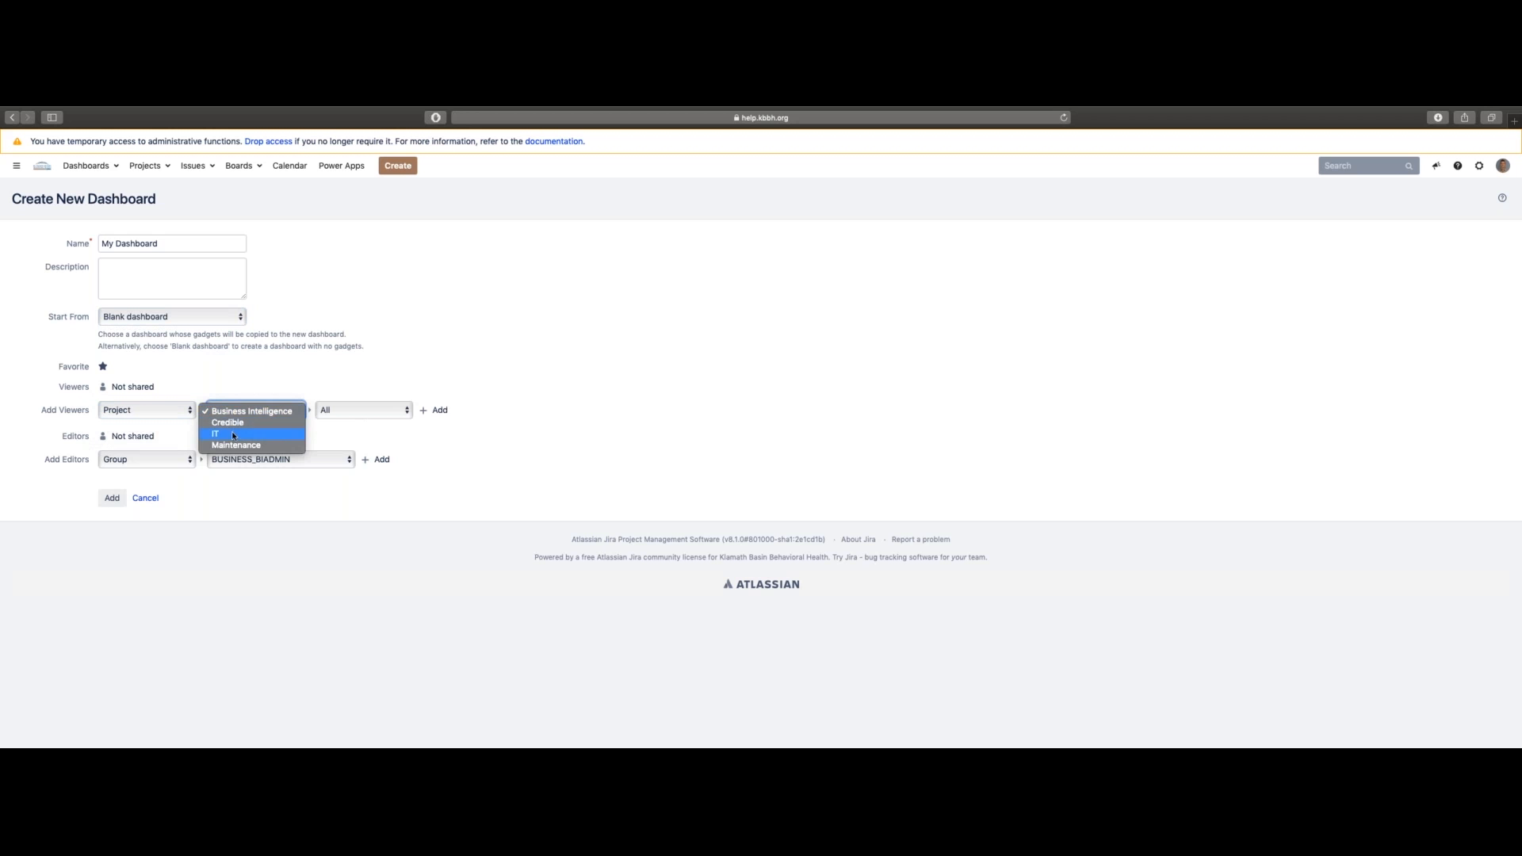
pyautogui.click(234, 435)
pyautogui.click(353, 410)
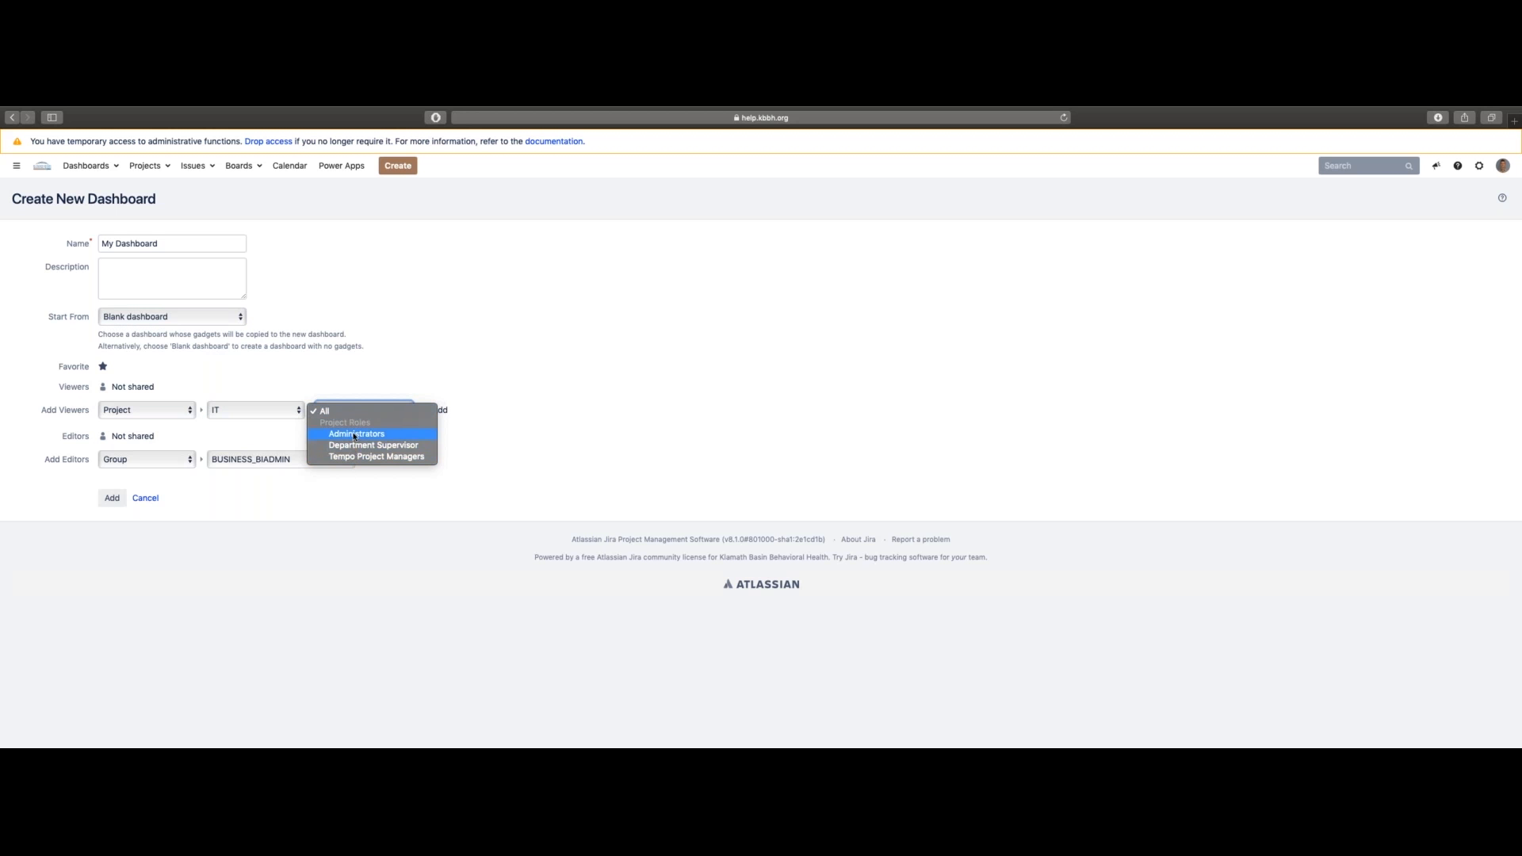
pyautogui.click(349, 410)
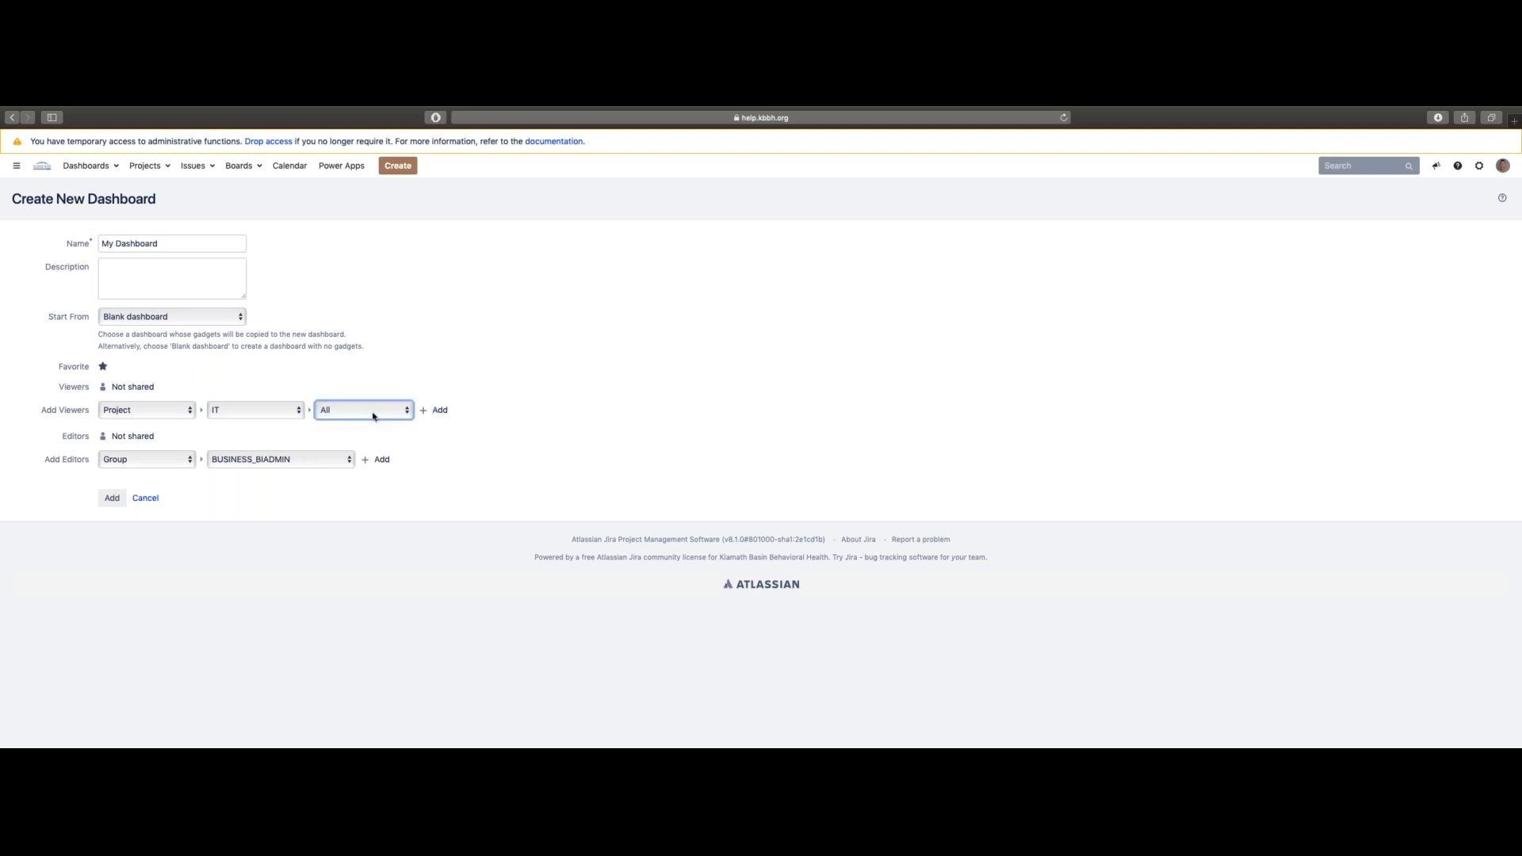
pyautogui.click(435, 413)
pyautogui.click(111, 498)
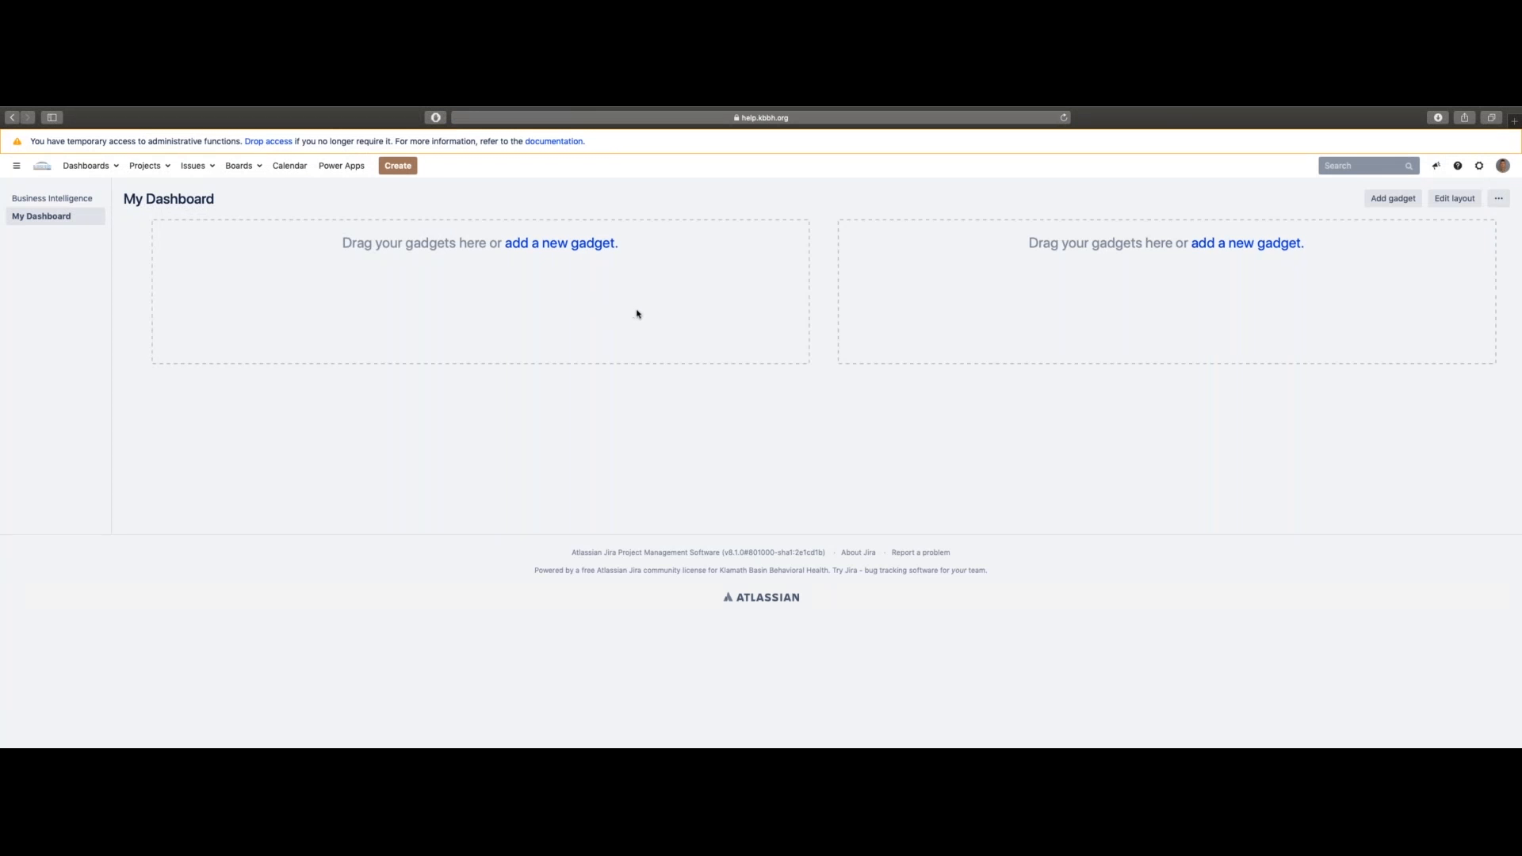
# Try the single-column dashboard layout and switch back to the layout with two equal columns
pyautogui.click(1441, 199)
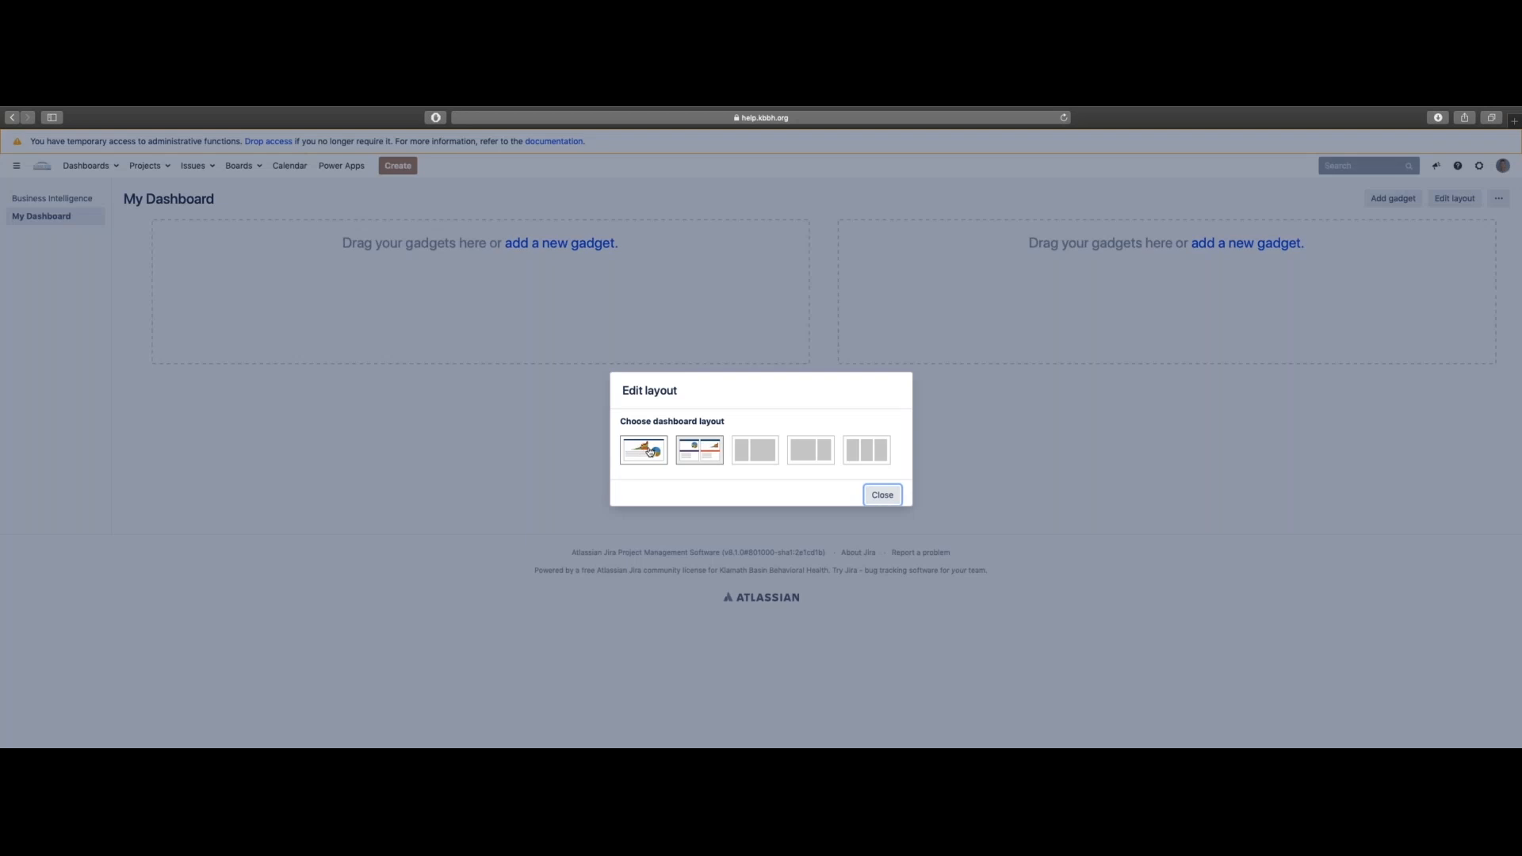
pyautogui.click(650, 452)
pyautogui.click(1455, 198)
pyautogui.click(699, 450)
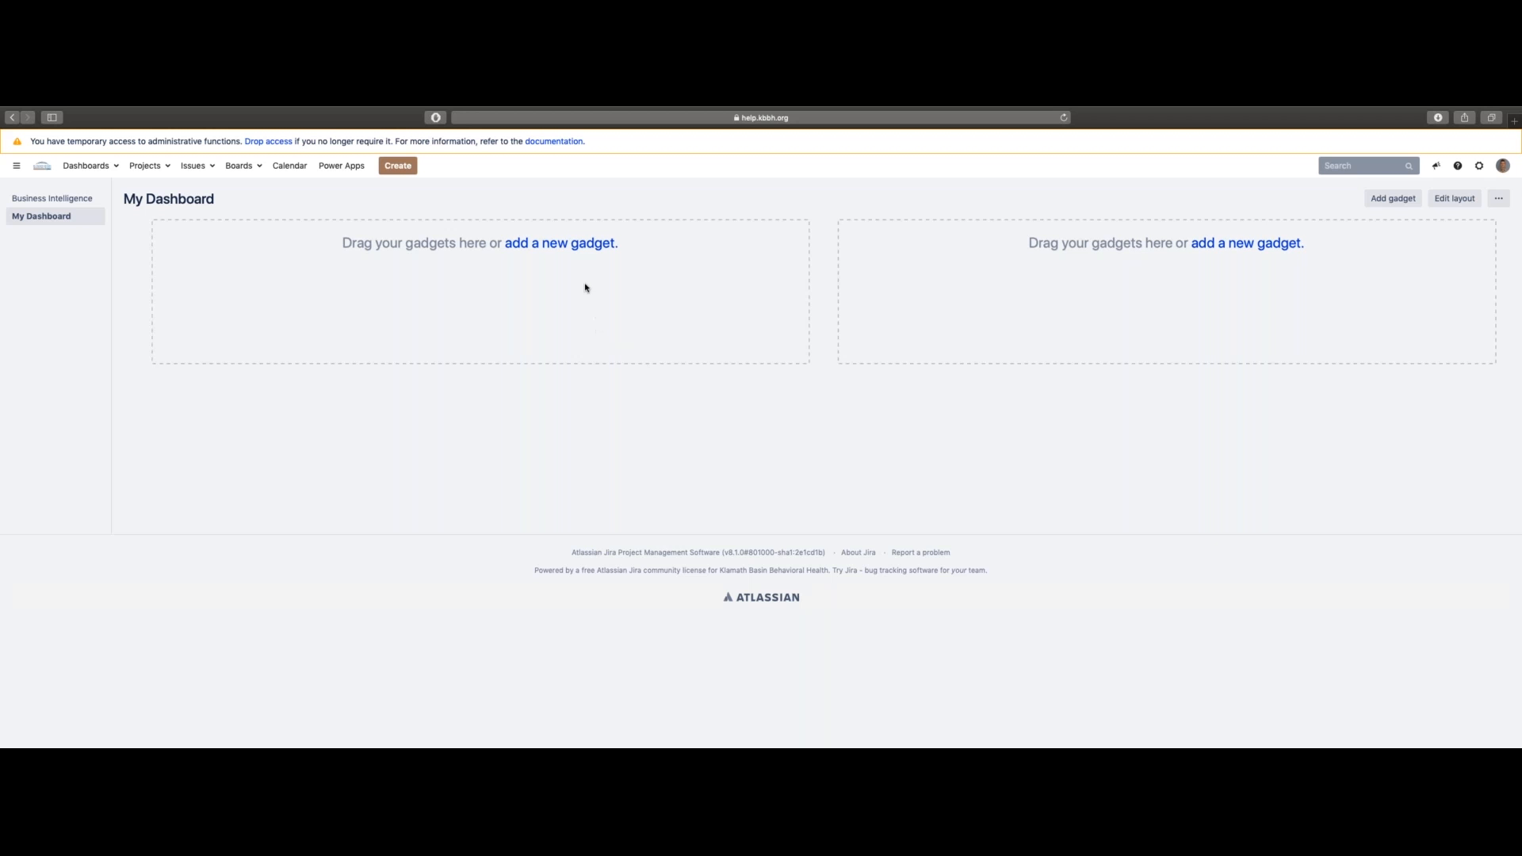
# Load all available gadgets and add the Created vs. Resolved Chart to the first column
pyautogui.click(566, 252)
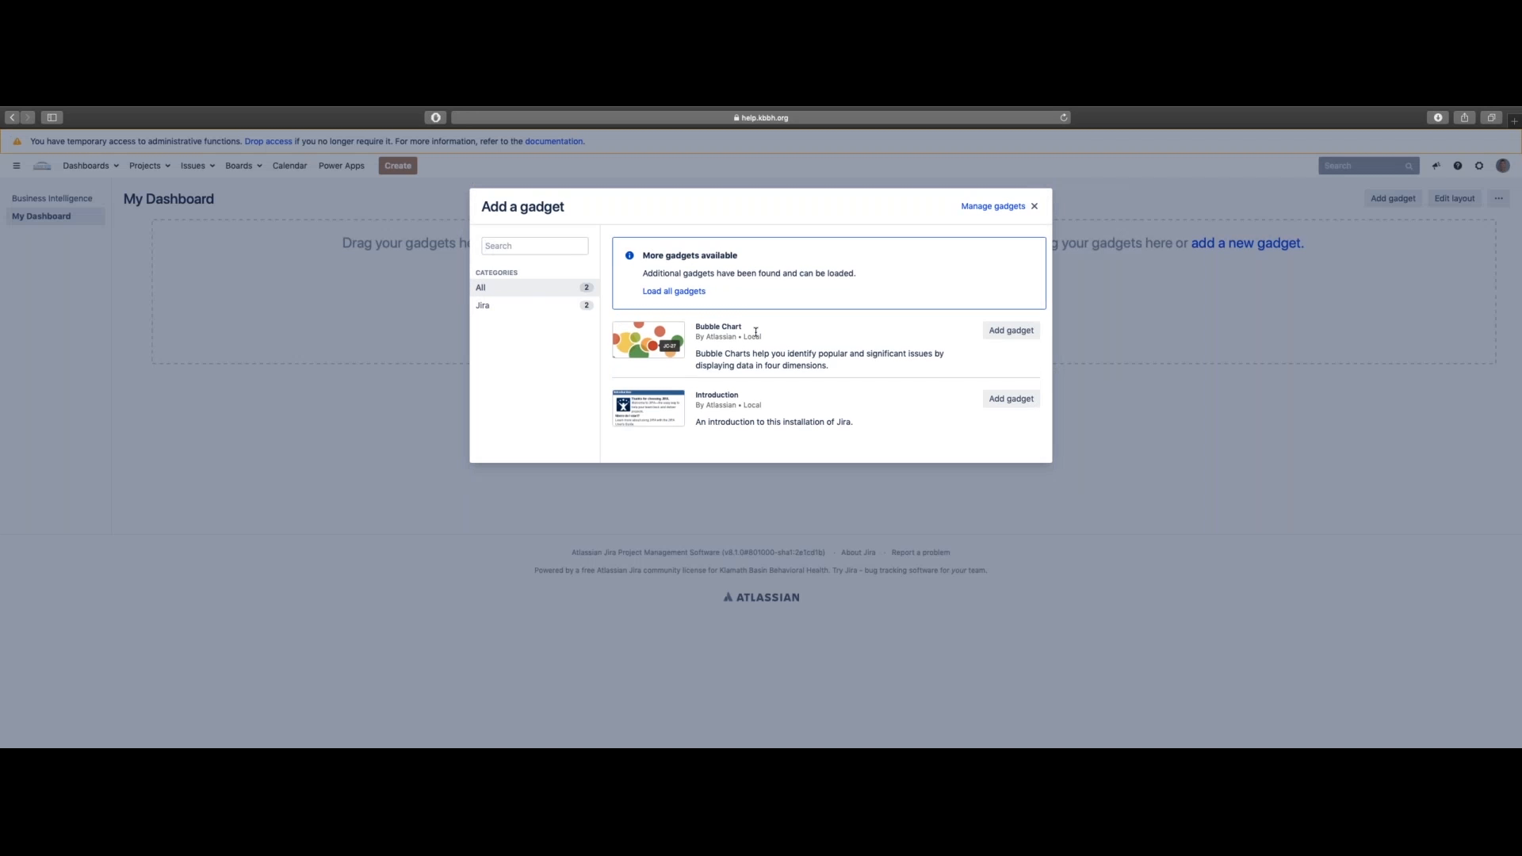
pyautogui.click(671, 293)
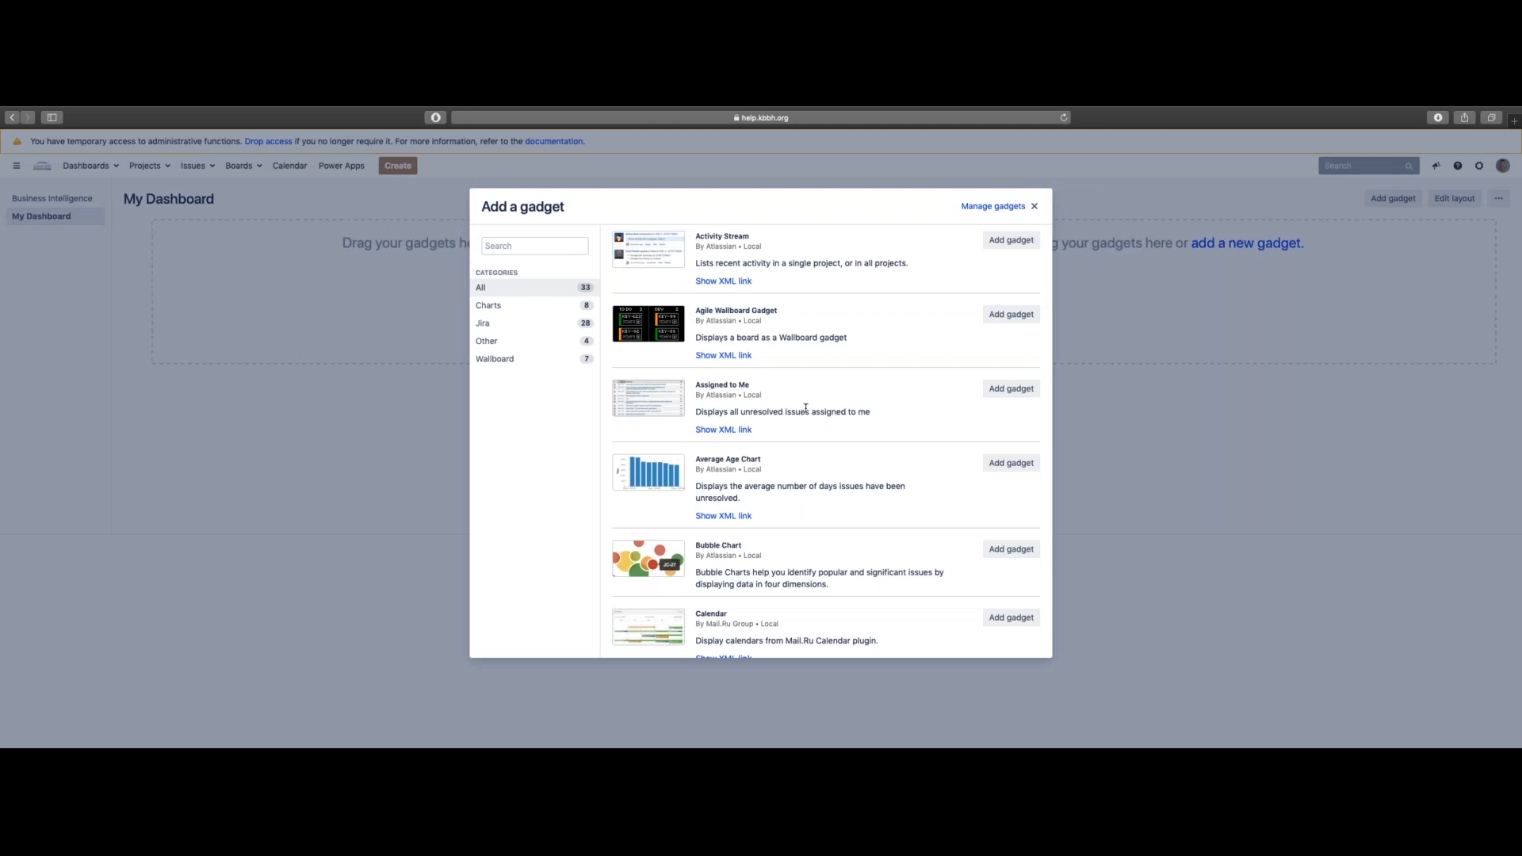
pyautogui.scroll(-20, 805, 409)
pyautogui.scroll(-3, 824, 440)
pyautogui.scroll(20, 825, 440)
pyautogui.scroll(-2, 759, 357)
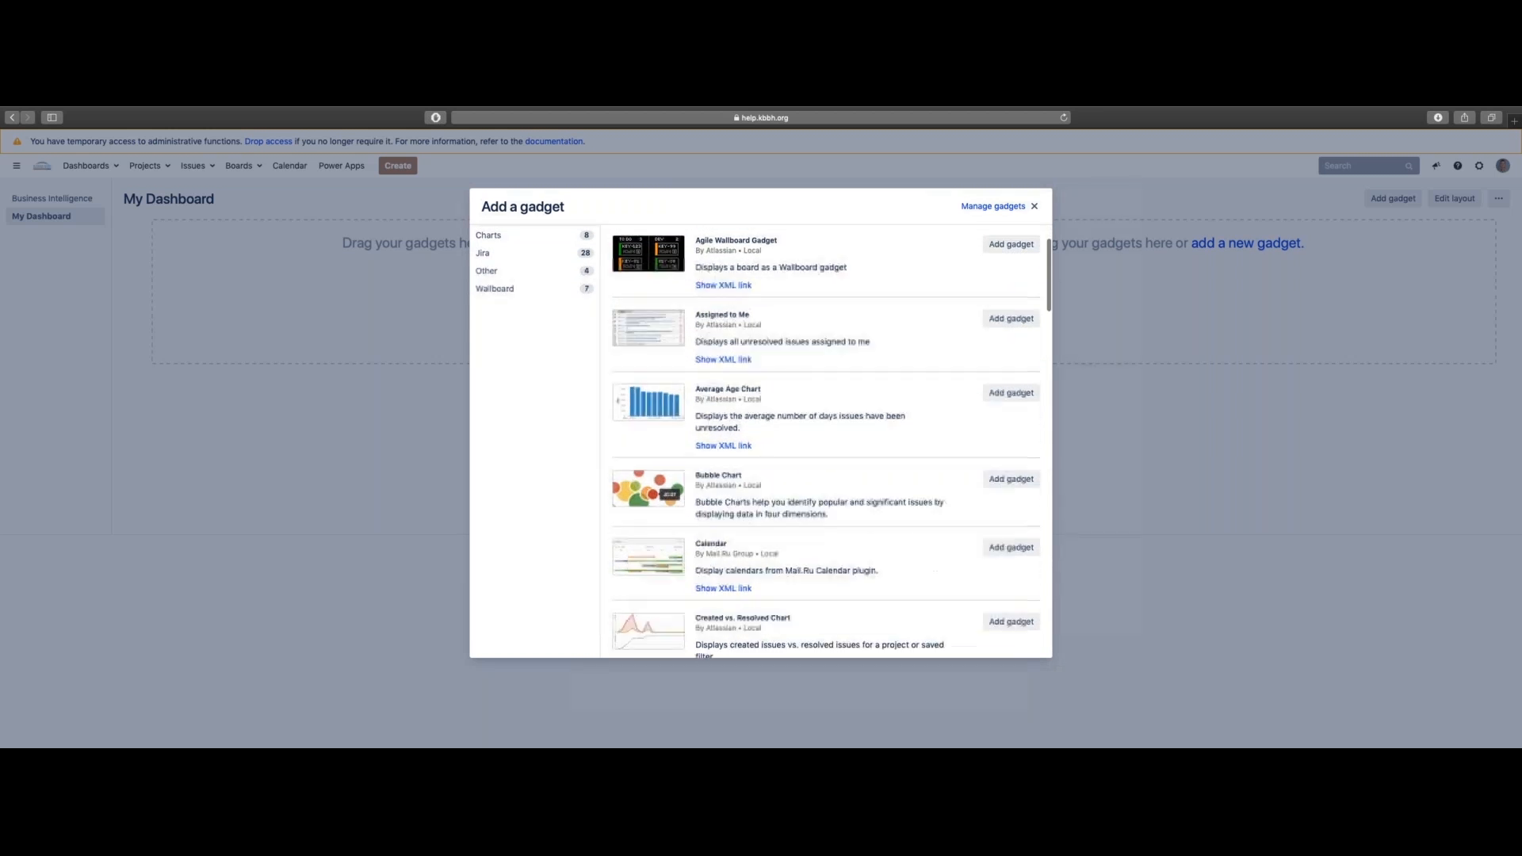
pyautogui.scroll(-2, 759, 440)
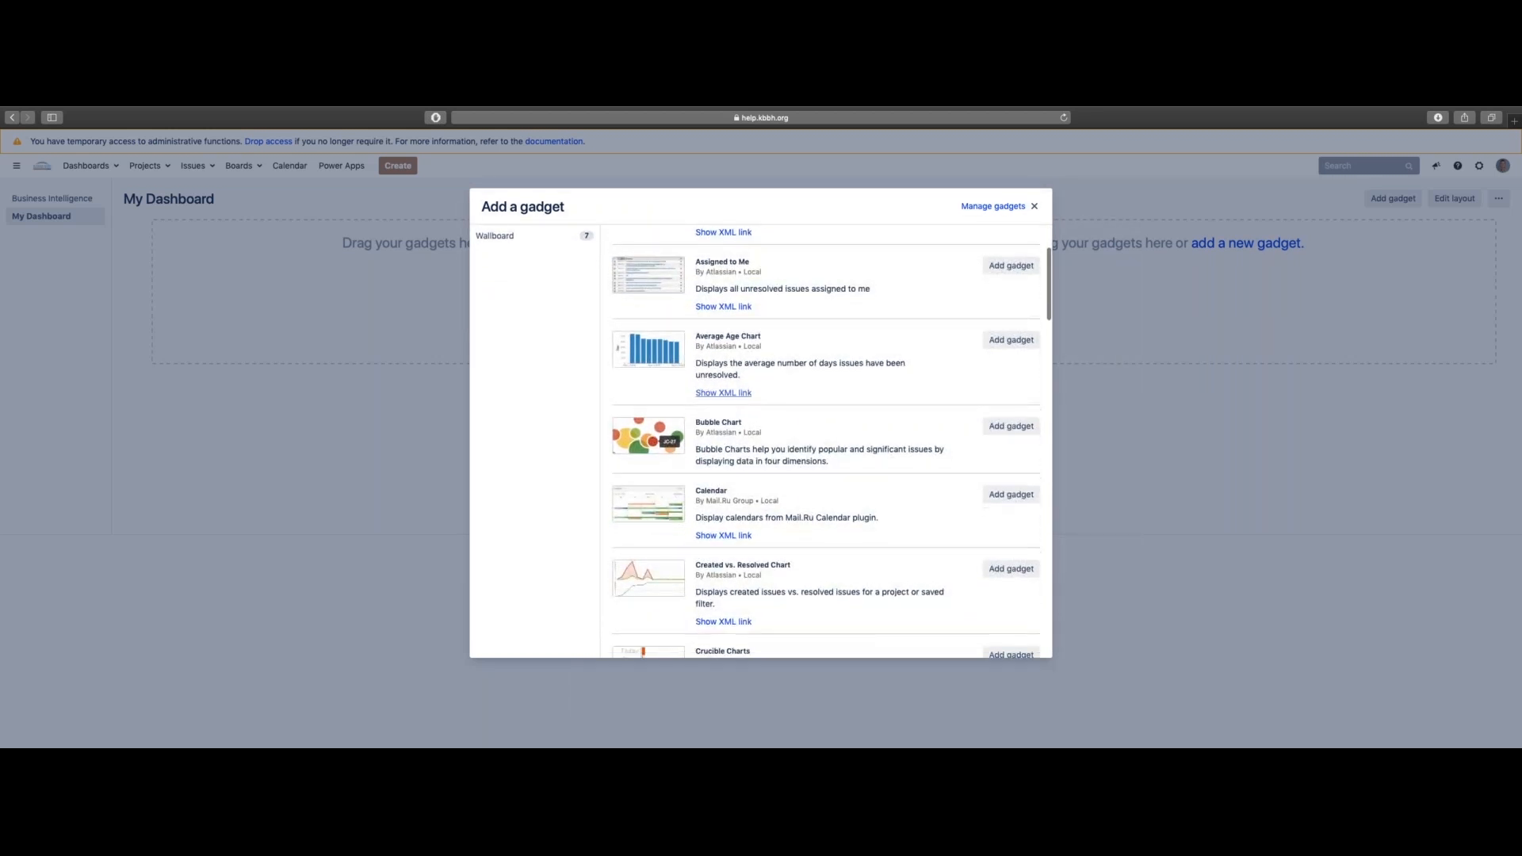
pyautogui.scroll(-1, 759, 440)
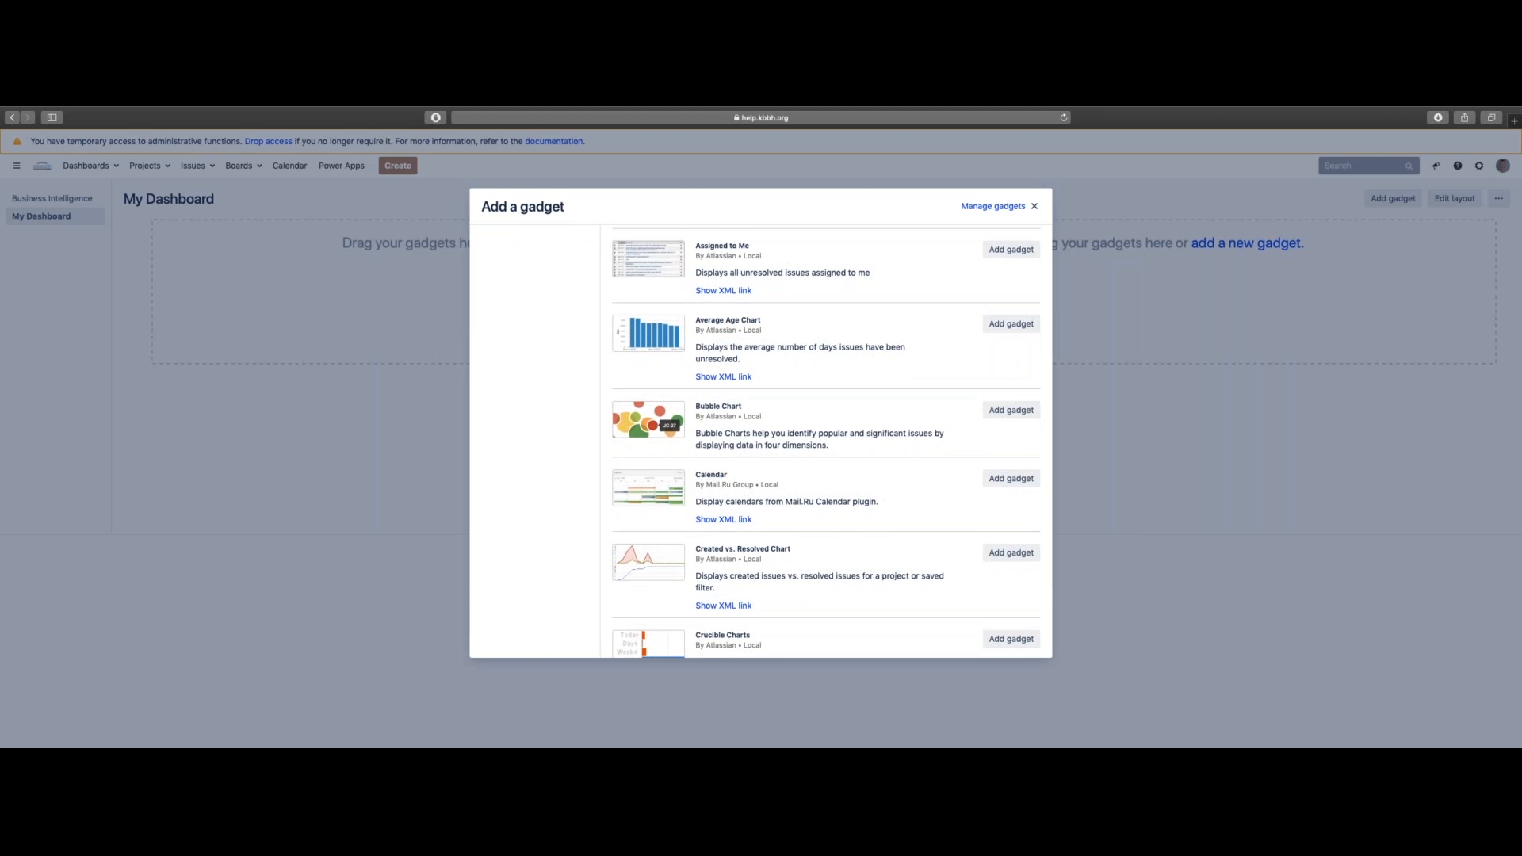
pyautogui.scroll(-3, 808, 432)
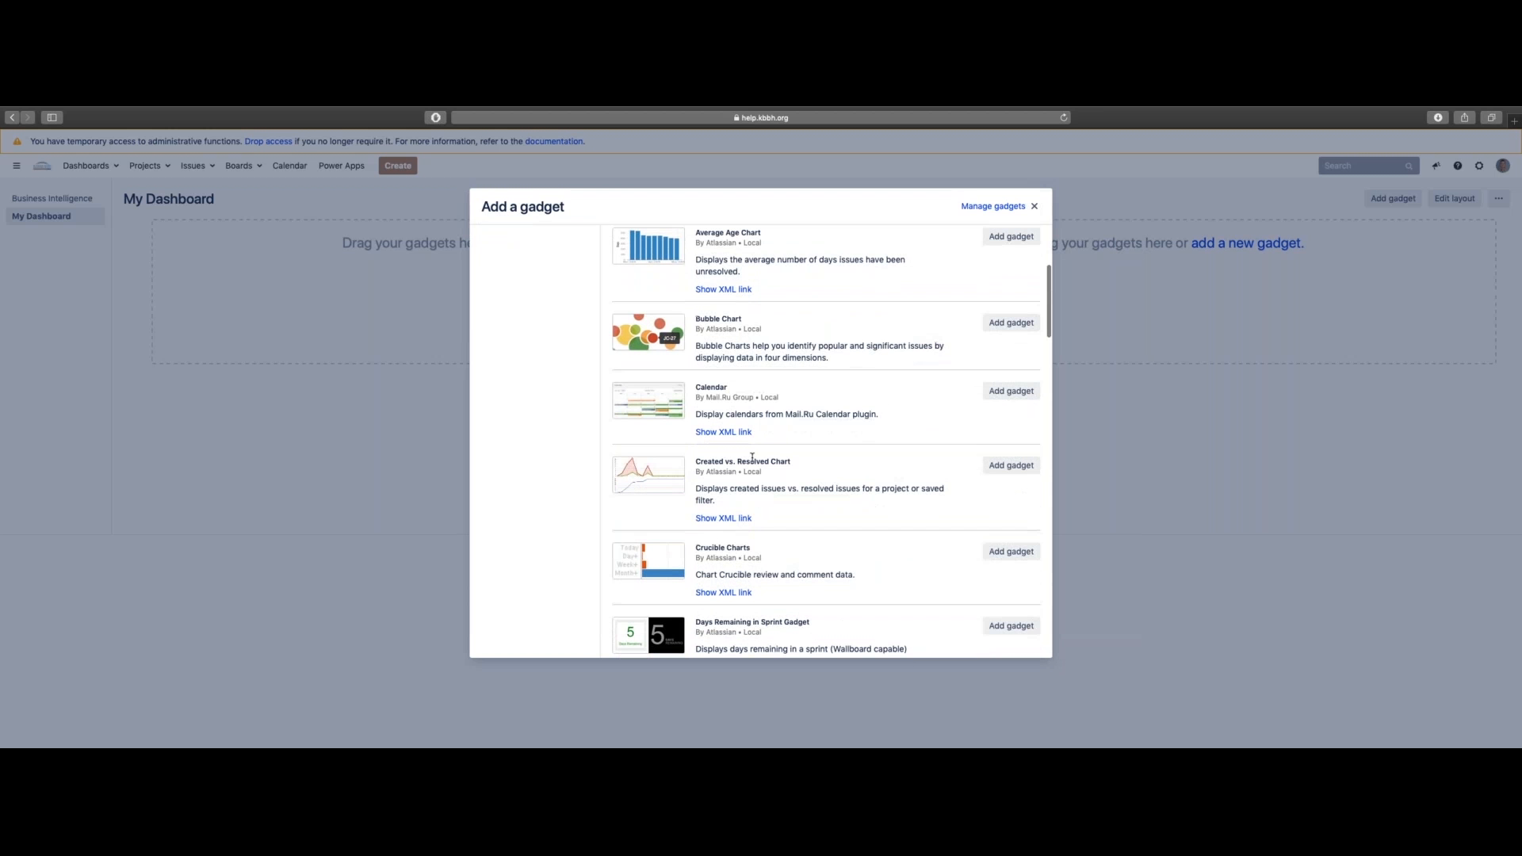
pyautogui.click(1014, 466)
# Add the Pie Chart gadget and move the Created vs. Resolved Chart to the empty second column
pyautogui.scroll(-10, 899, 467)
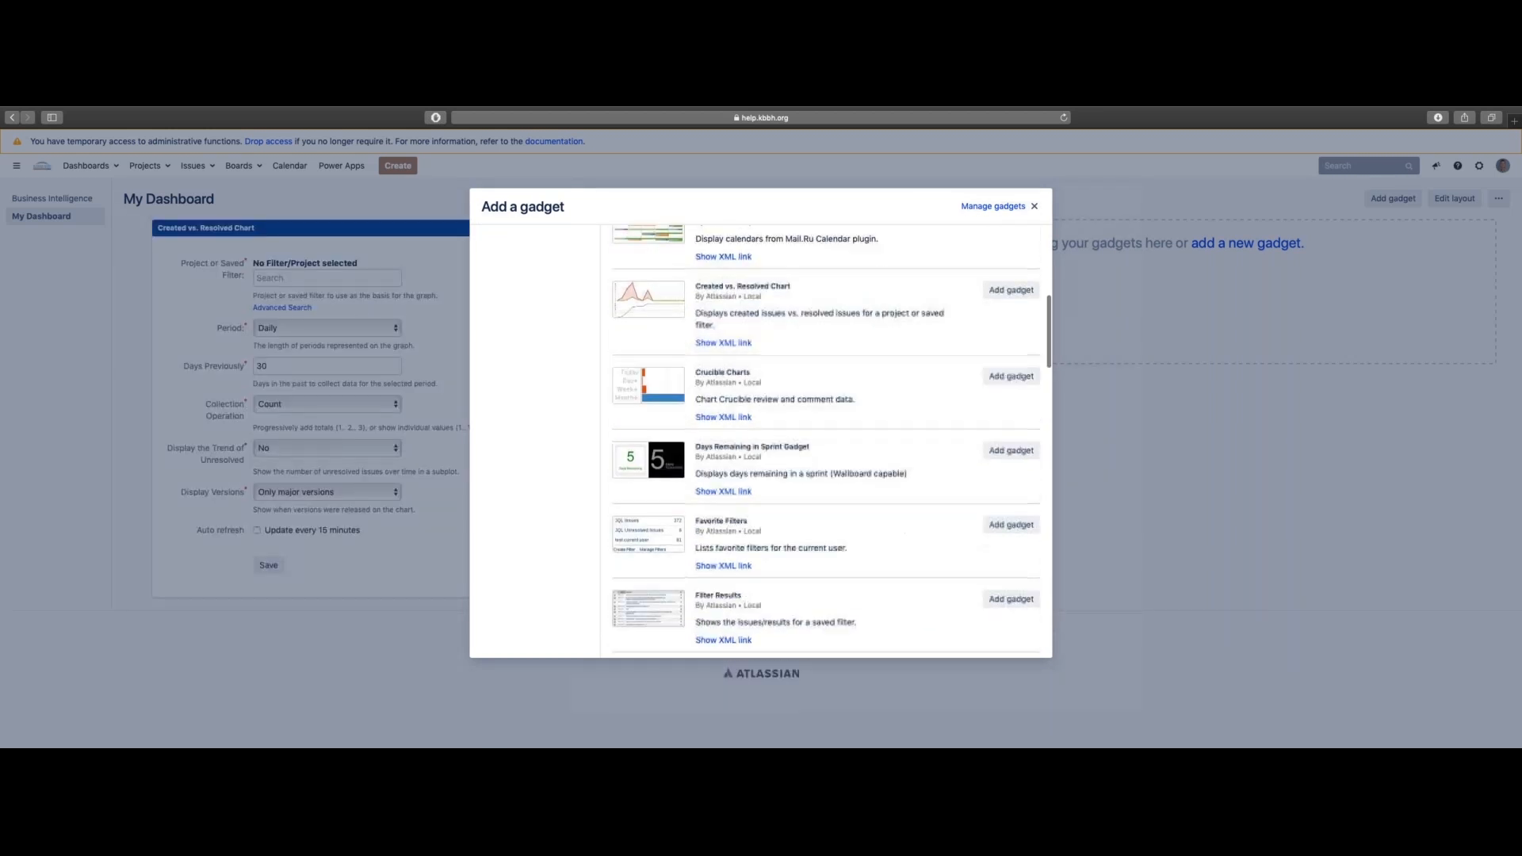
pyautogui.scroll(-12, 900, 467)
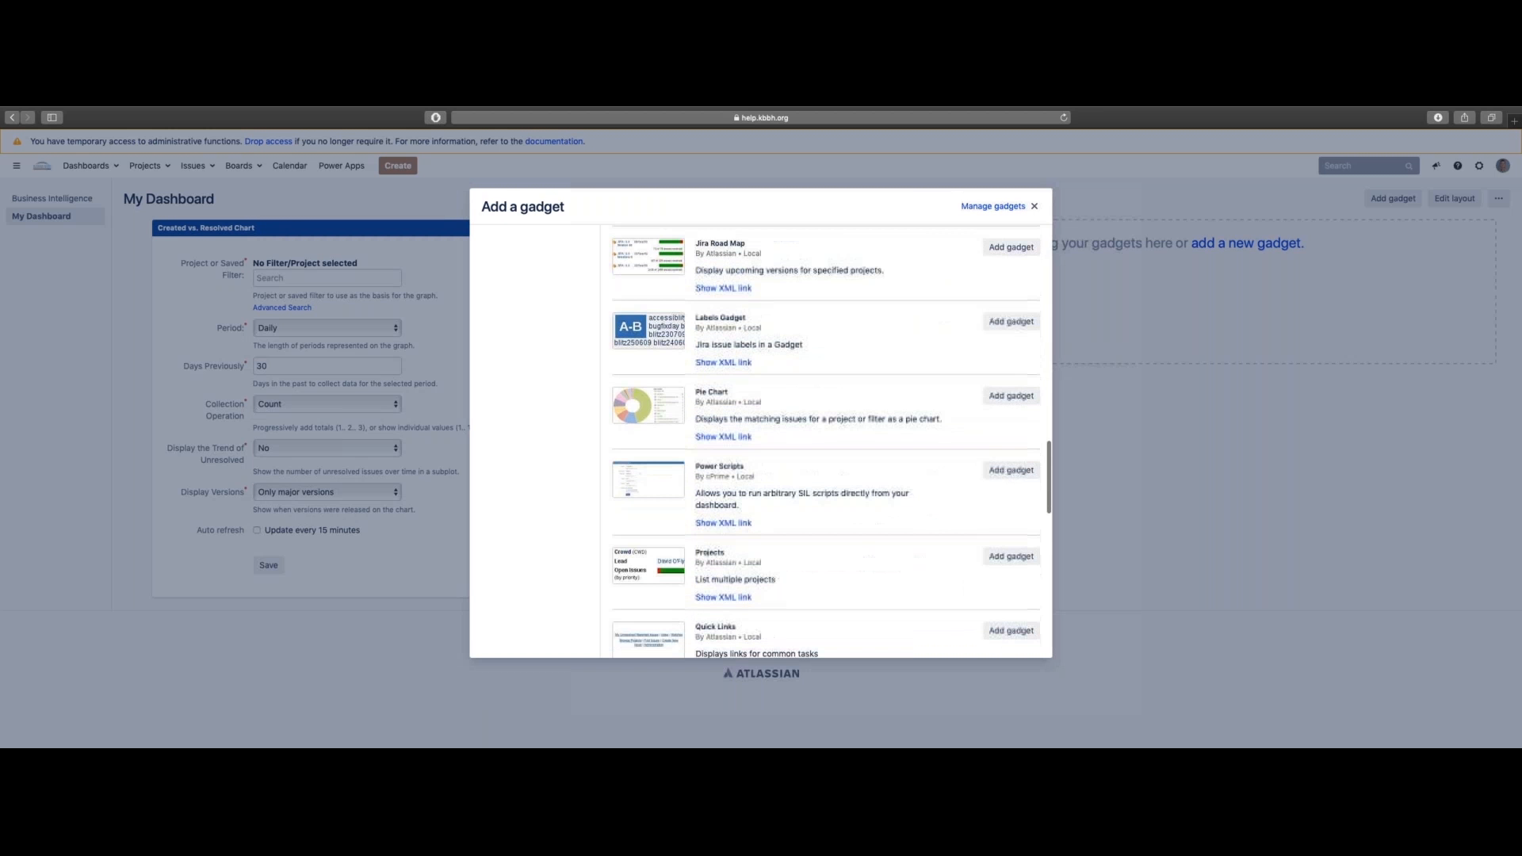
pyautogui.click(1008, 395)
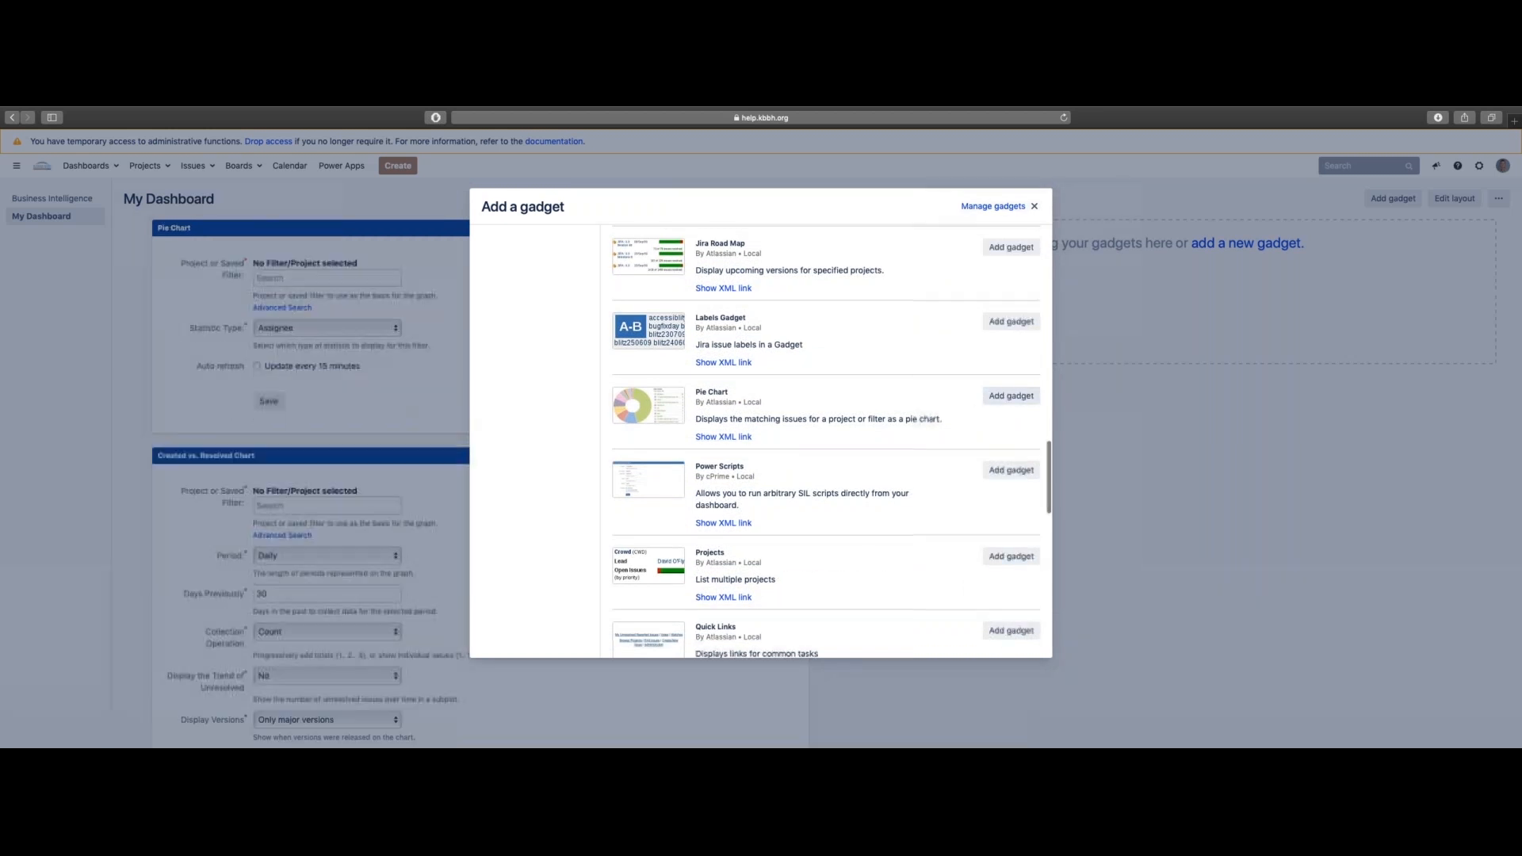
pyautogui.click(1033, 208)
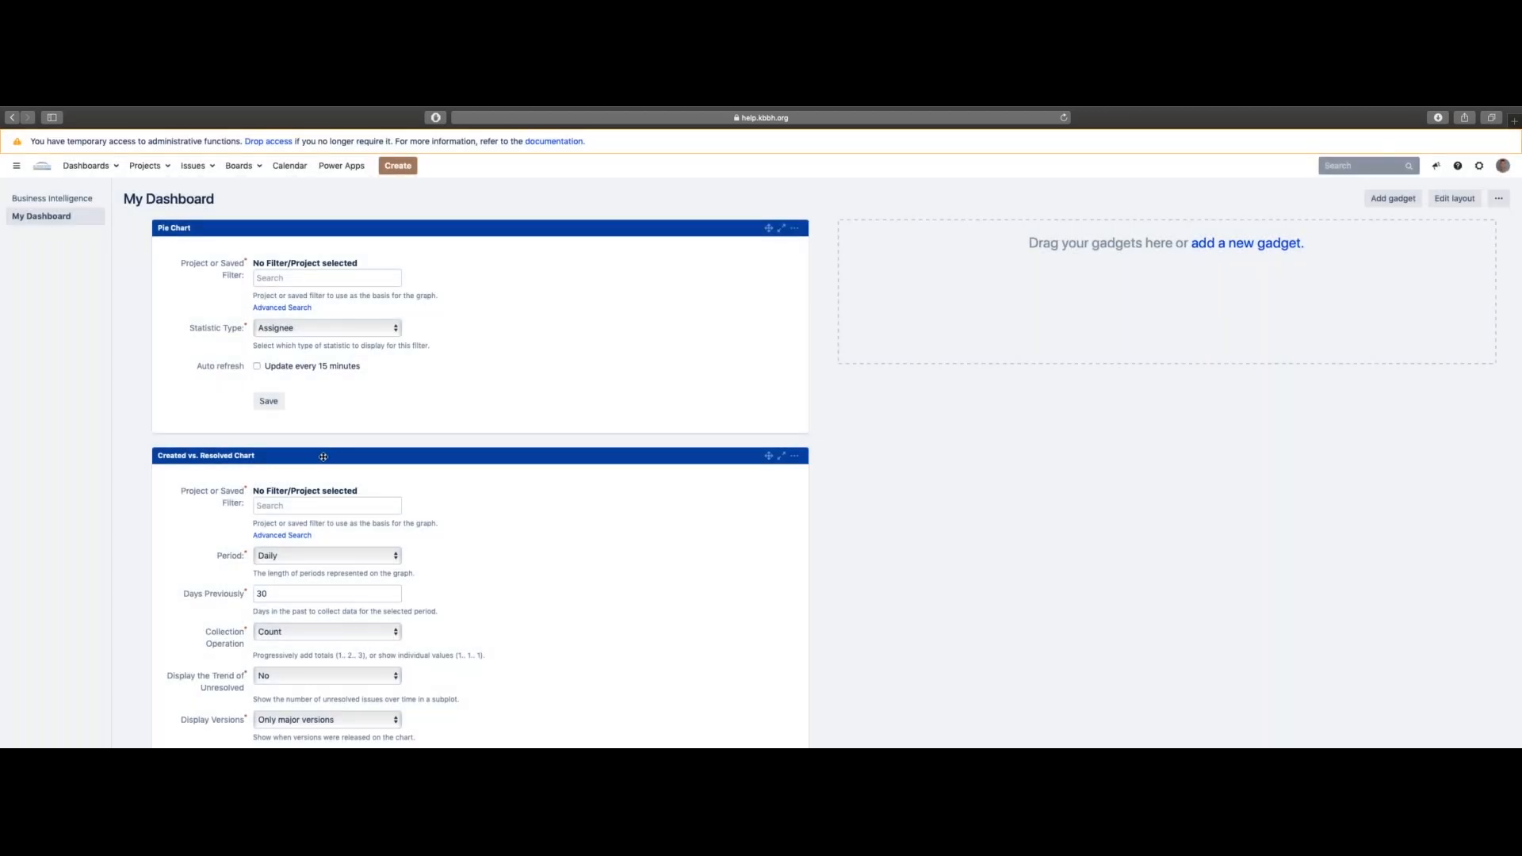
pyautogui.moveTo(323, 456); pyautogui.dragTo(1000, 261)
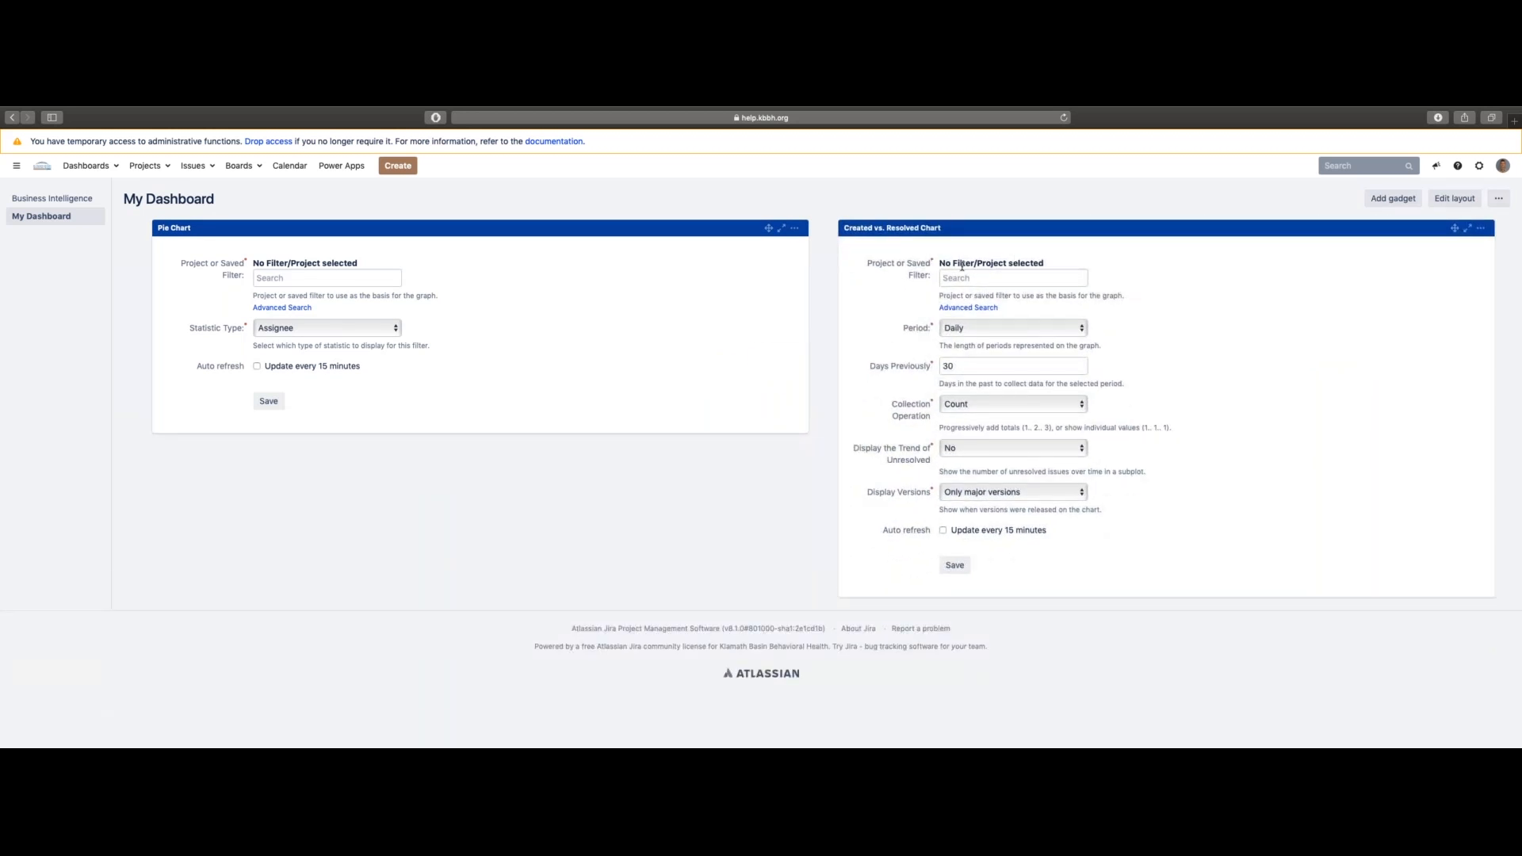
# Configure the Pie Chart gadget for the IT project with statistic type Issue Type and a 15-minute auto refresh, and save it
pyautogui.click(283, 309)
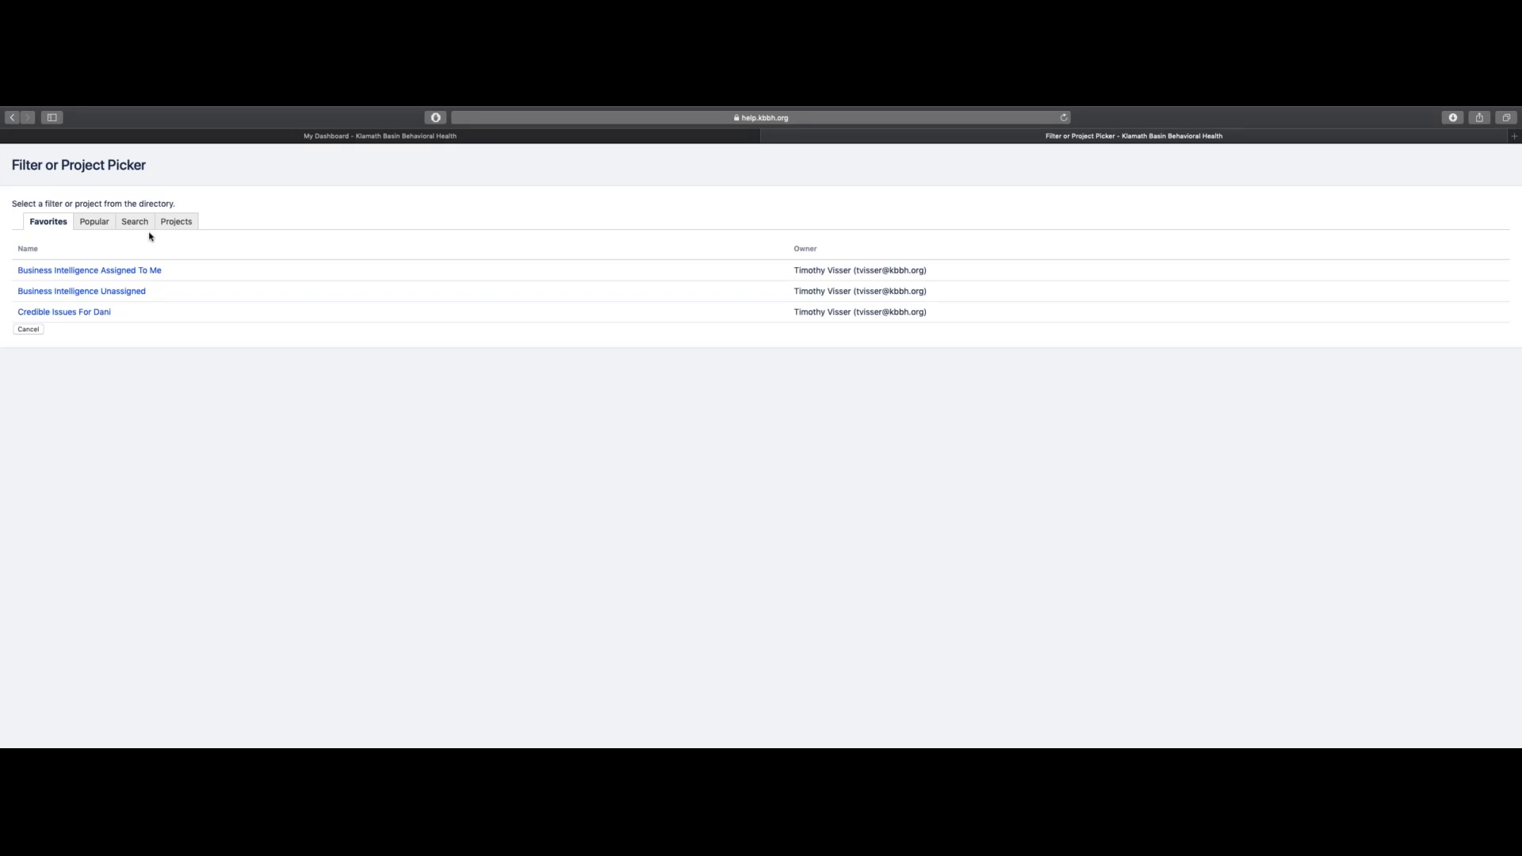
pyautogui.click(178, 230)
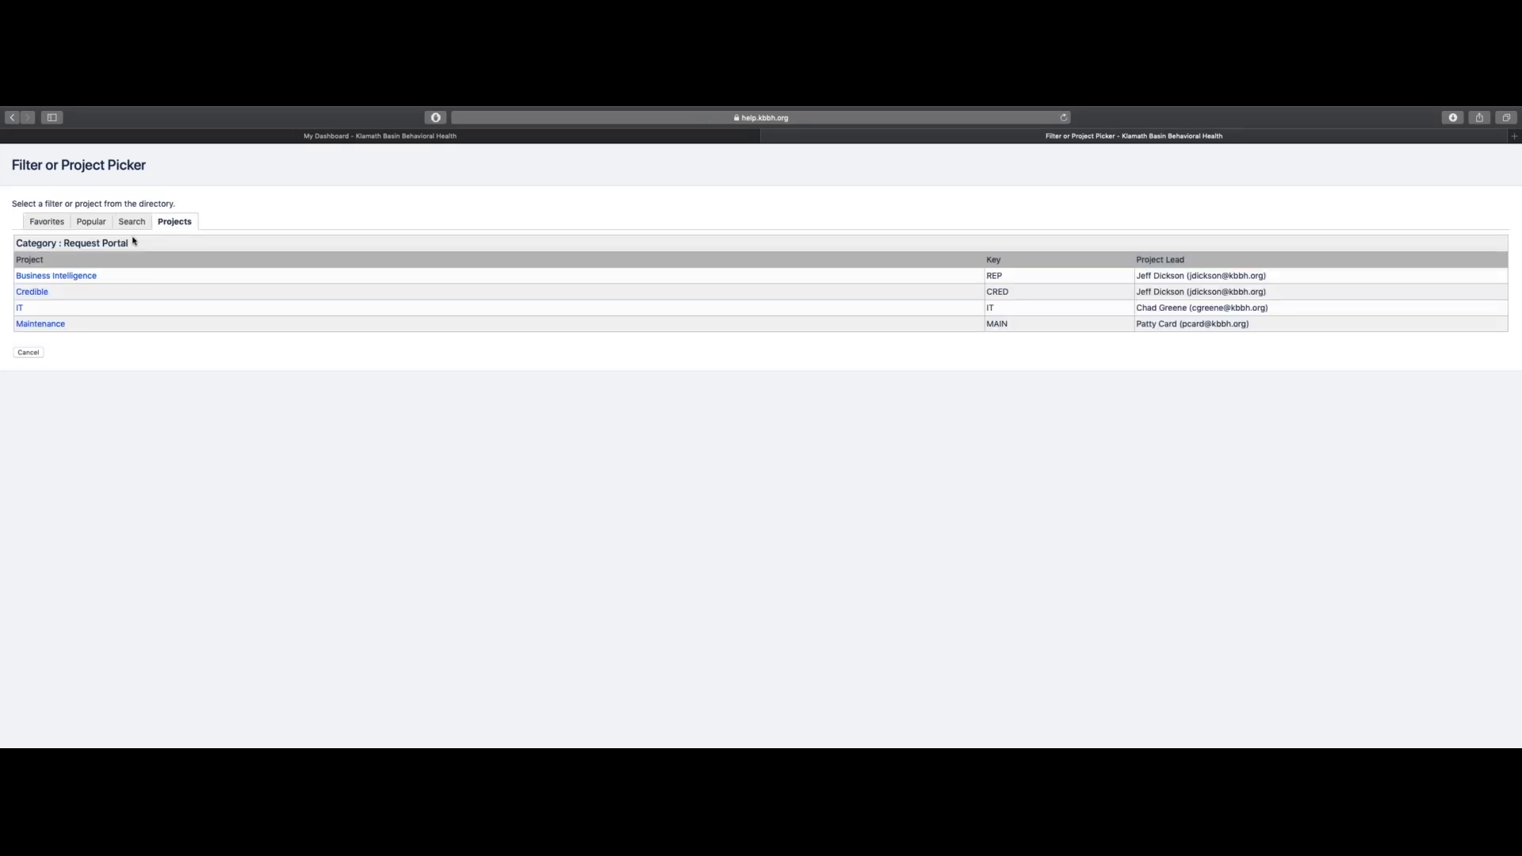
pyautogui.click(21, 308)
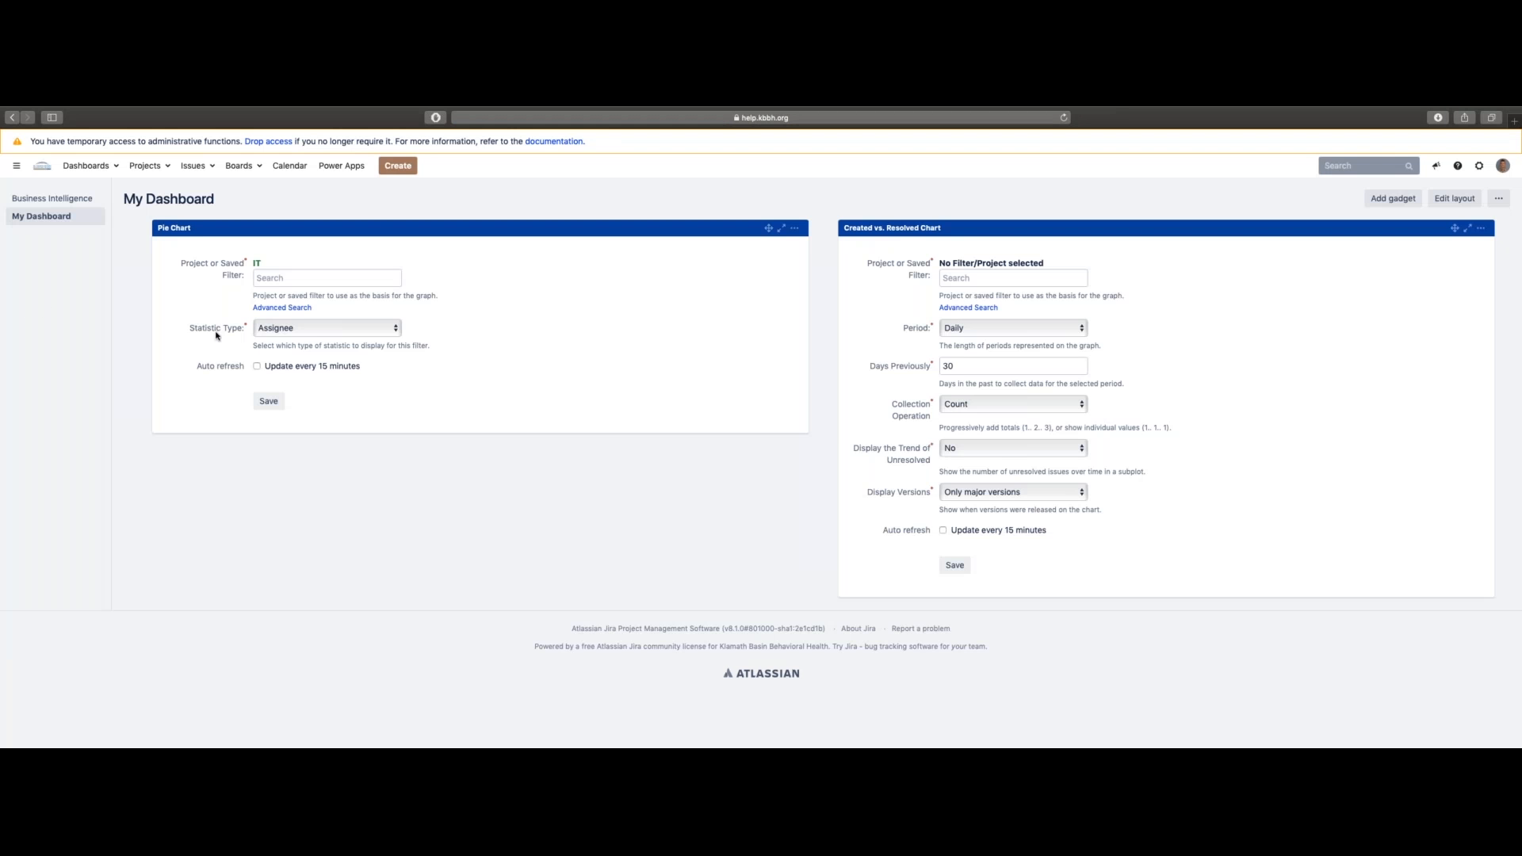
pyautogui.click(291, 328)
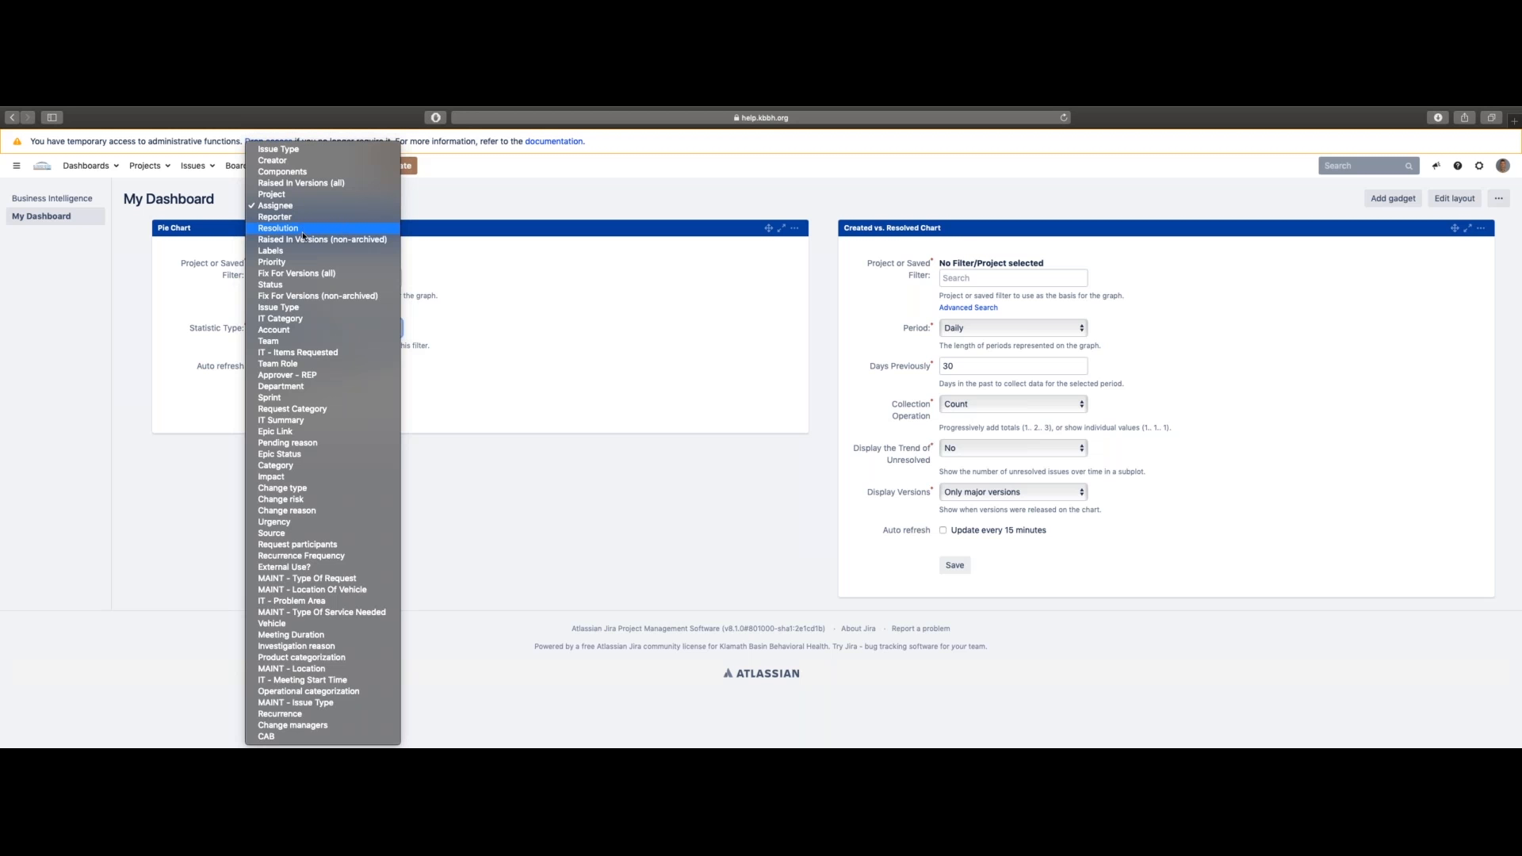
pyautogui.press('i')
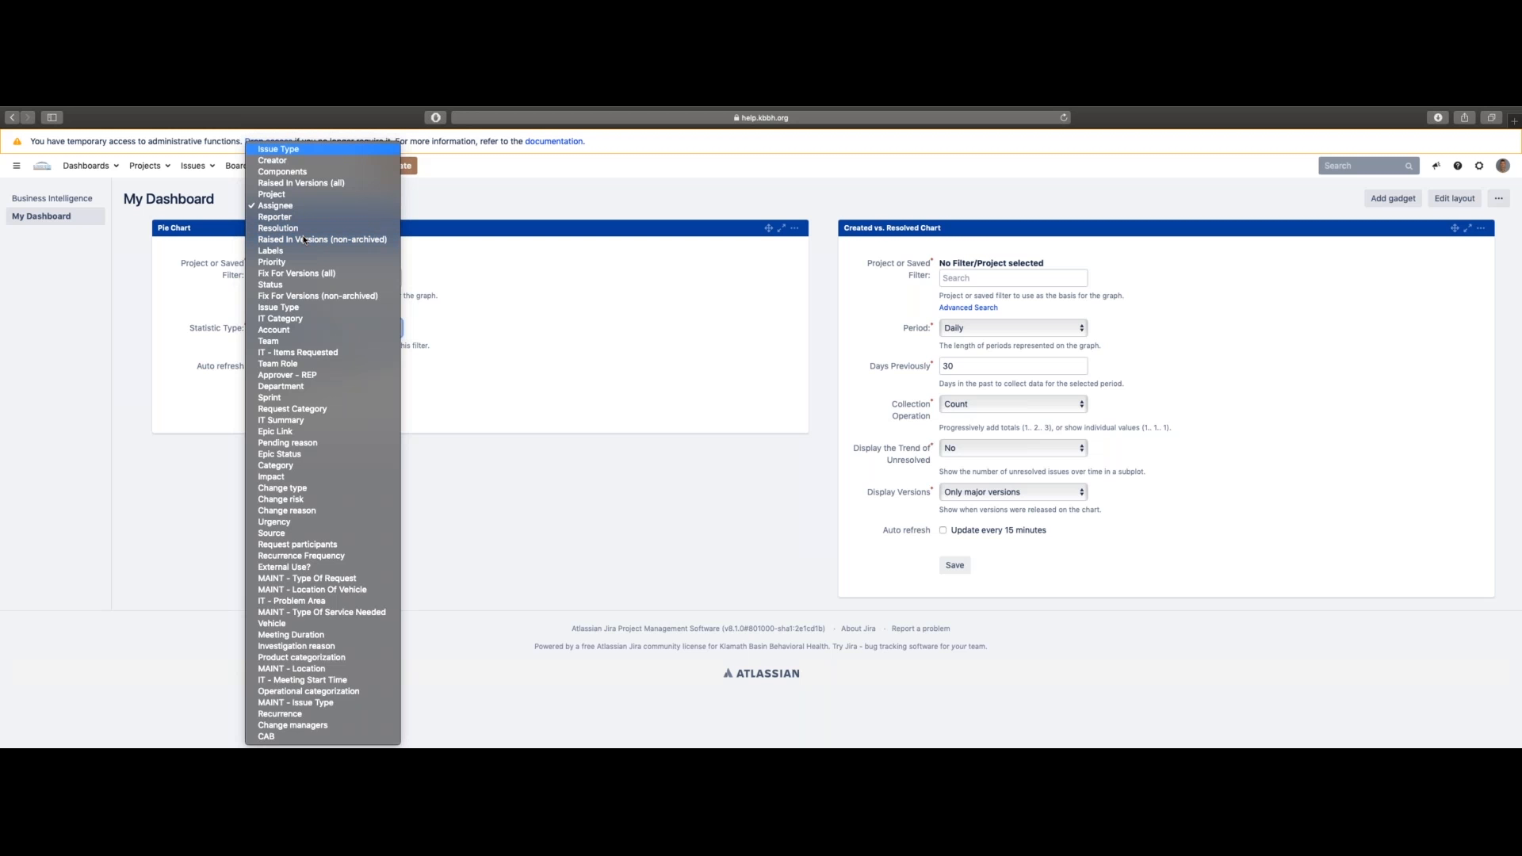
pyautogui.press('Return')
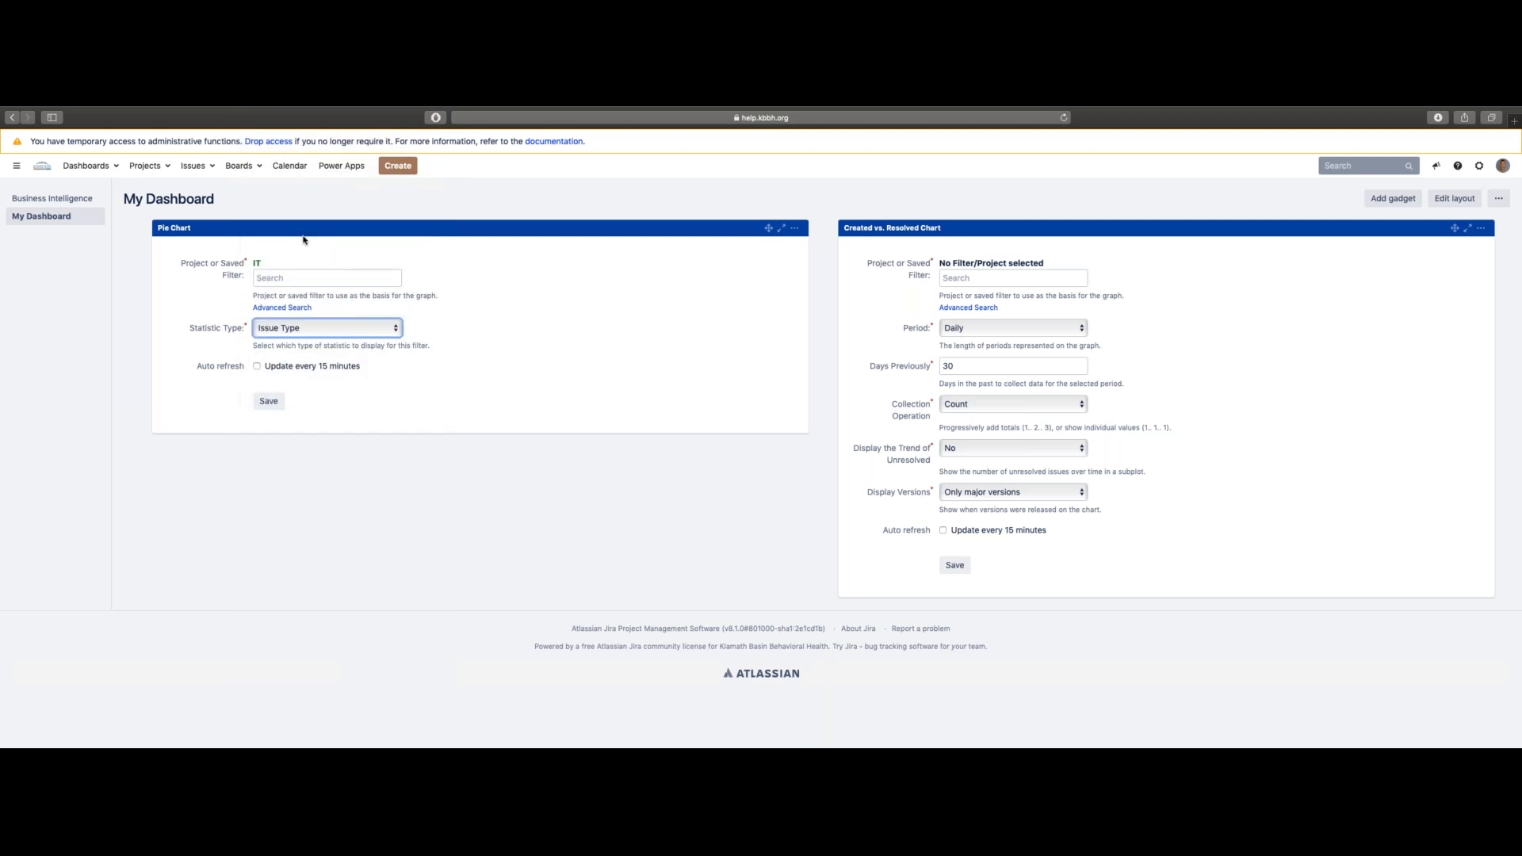
pyautogui.click(257, 366)
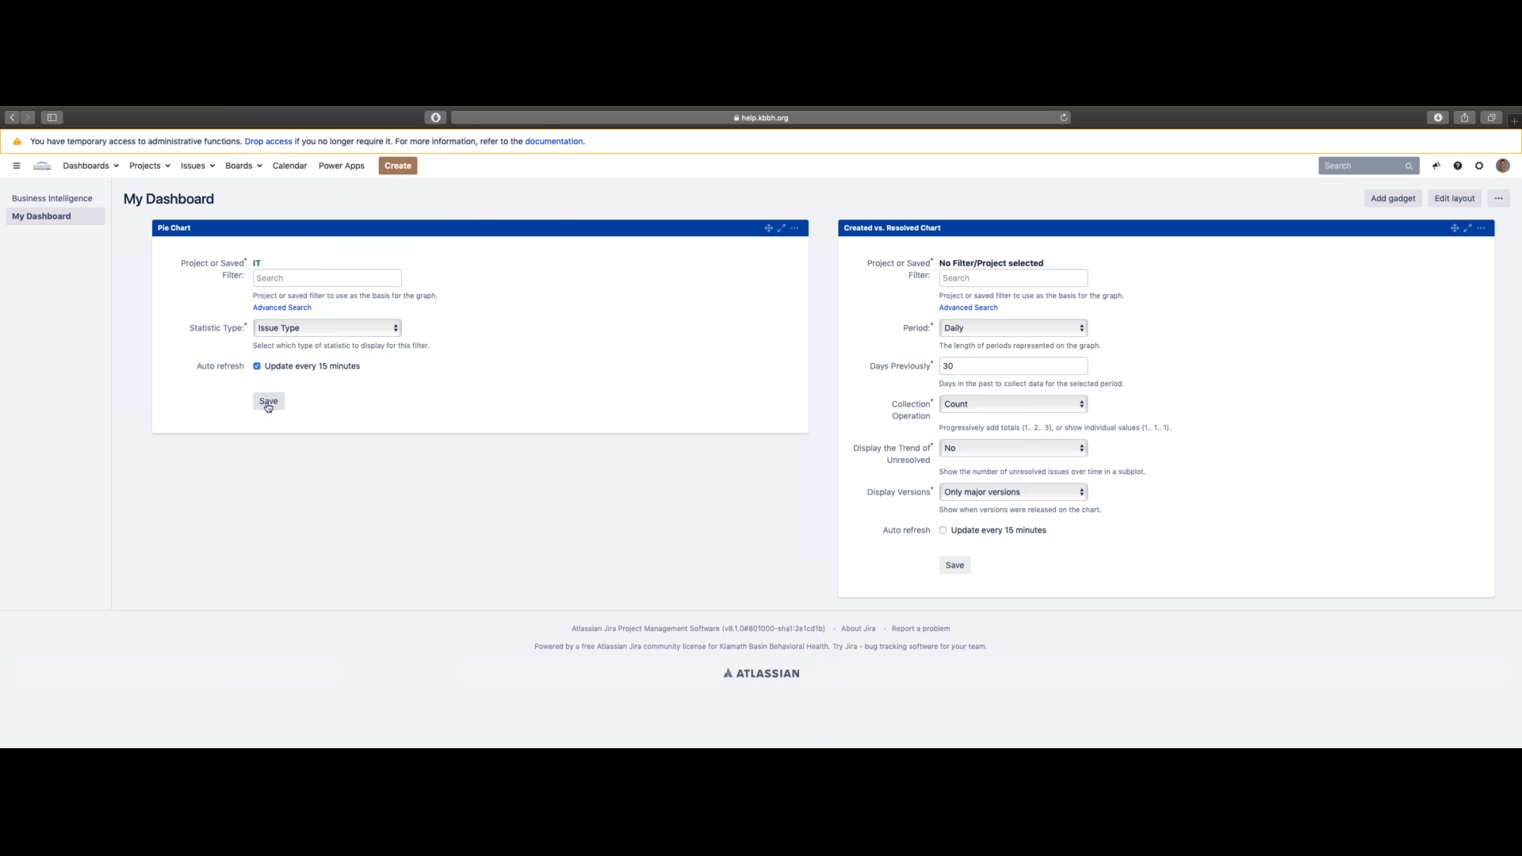
pyautogui.click(268, 404)
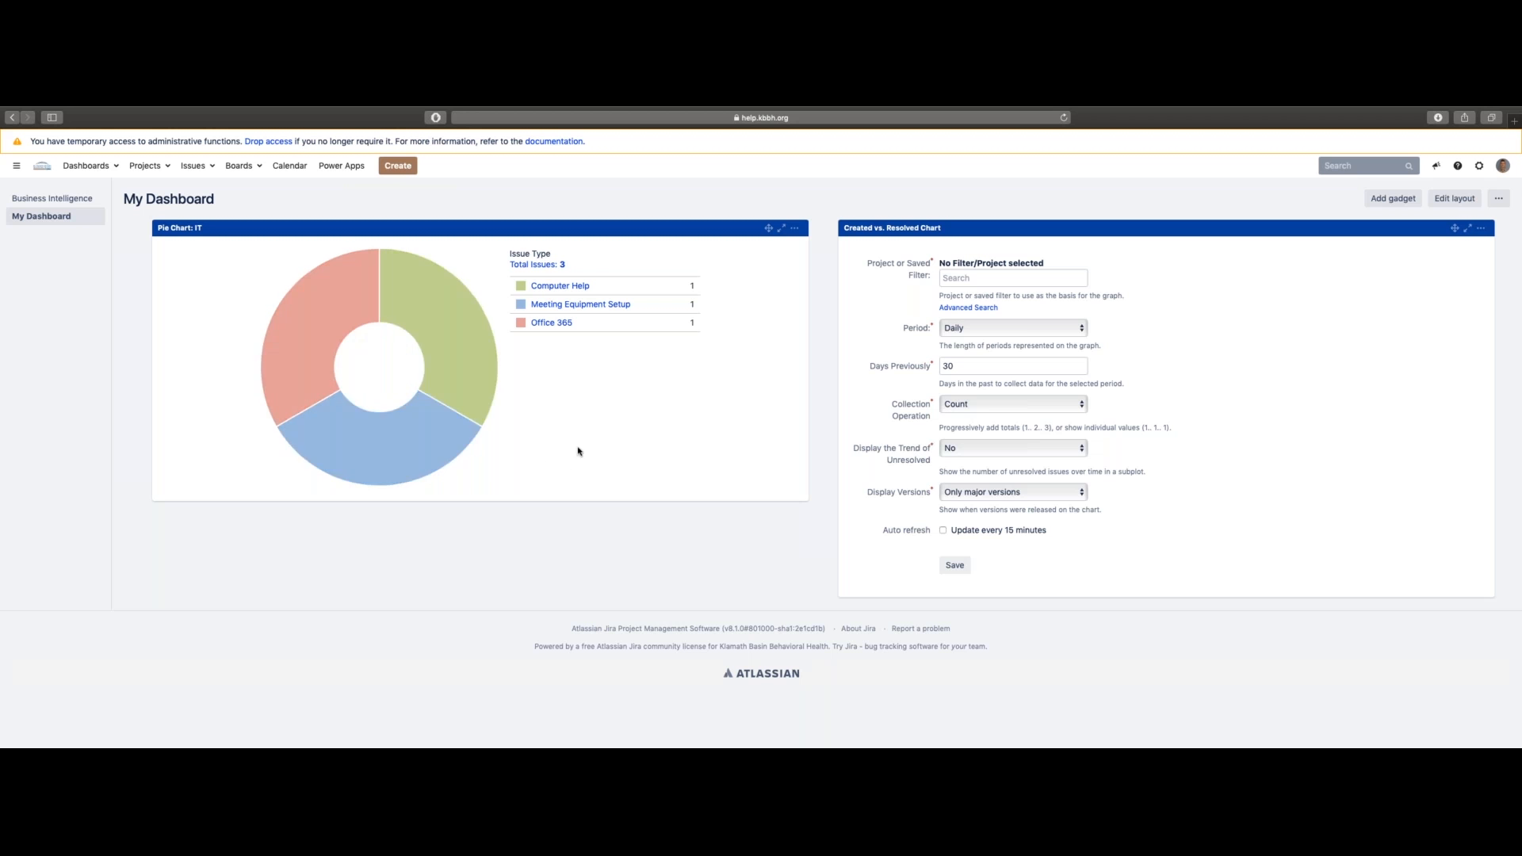
# Choose the IT project as the basis of the Created vs. Resolved Chart gadget
pyautogui.click(944, 308)
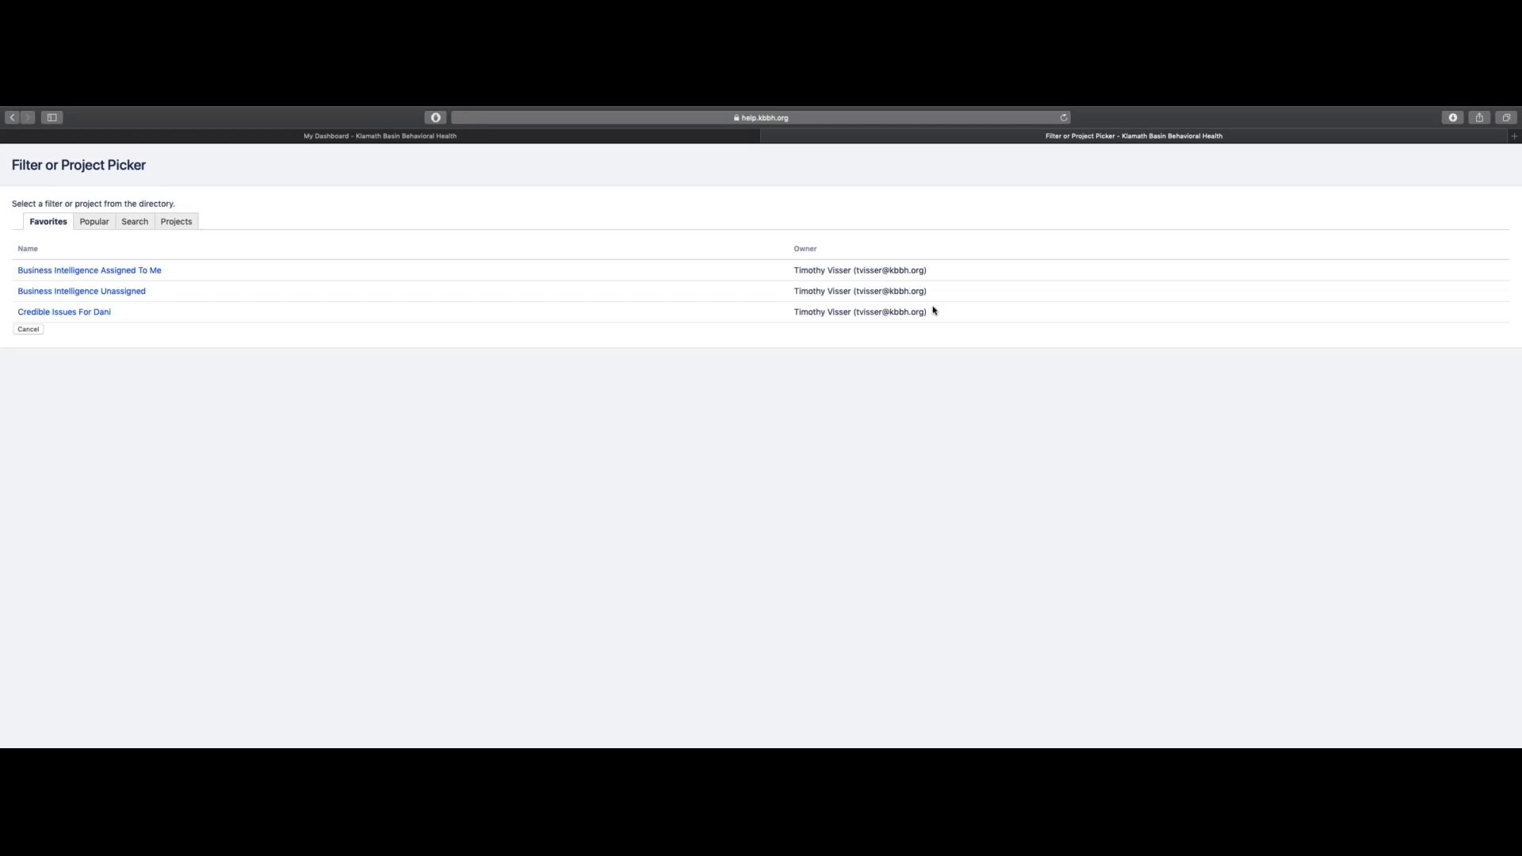
pyautogui.click(186, 225)
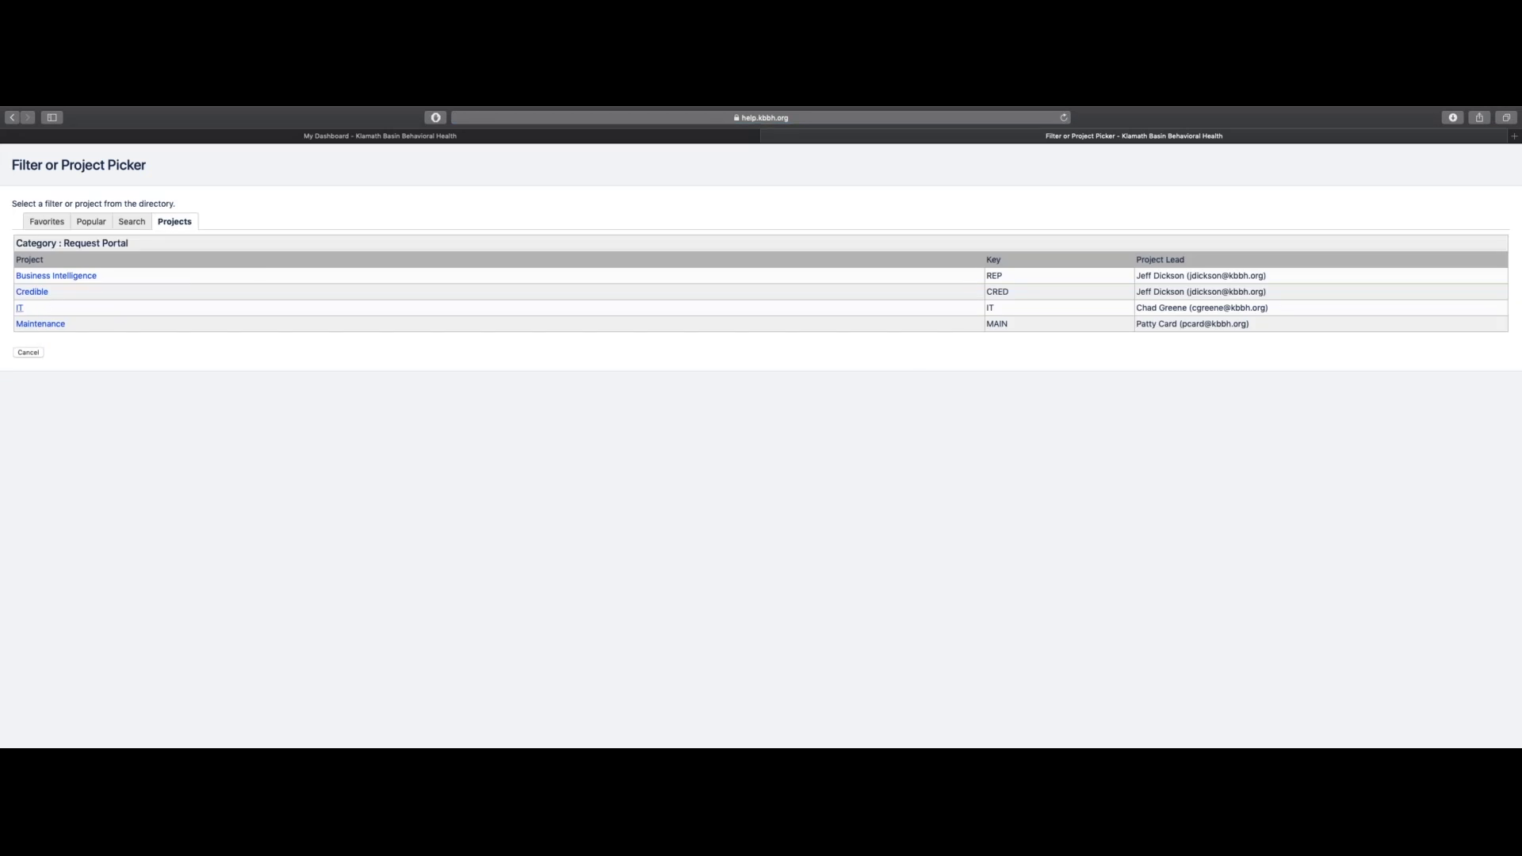
pyautogui.click(20, 308)
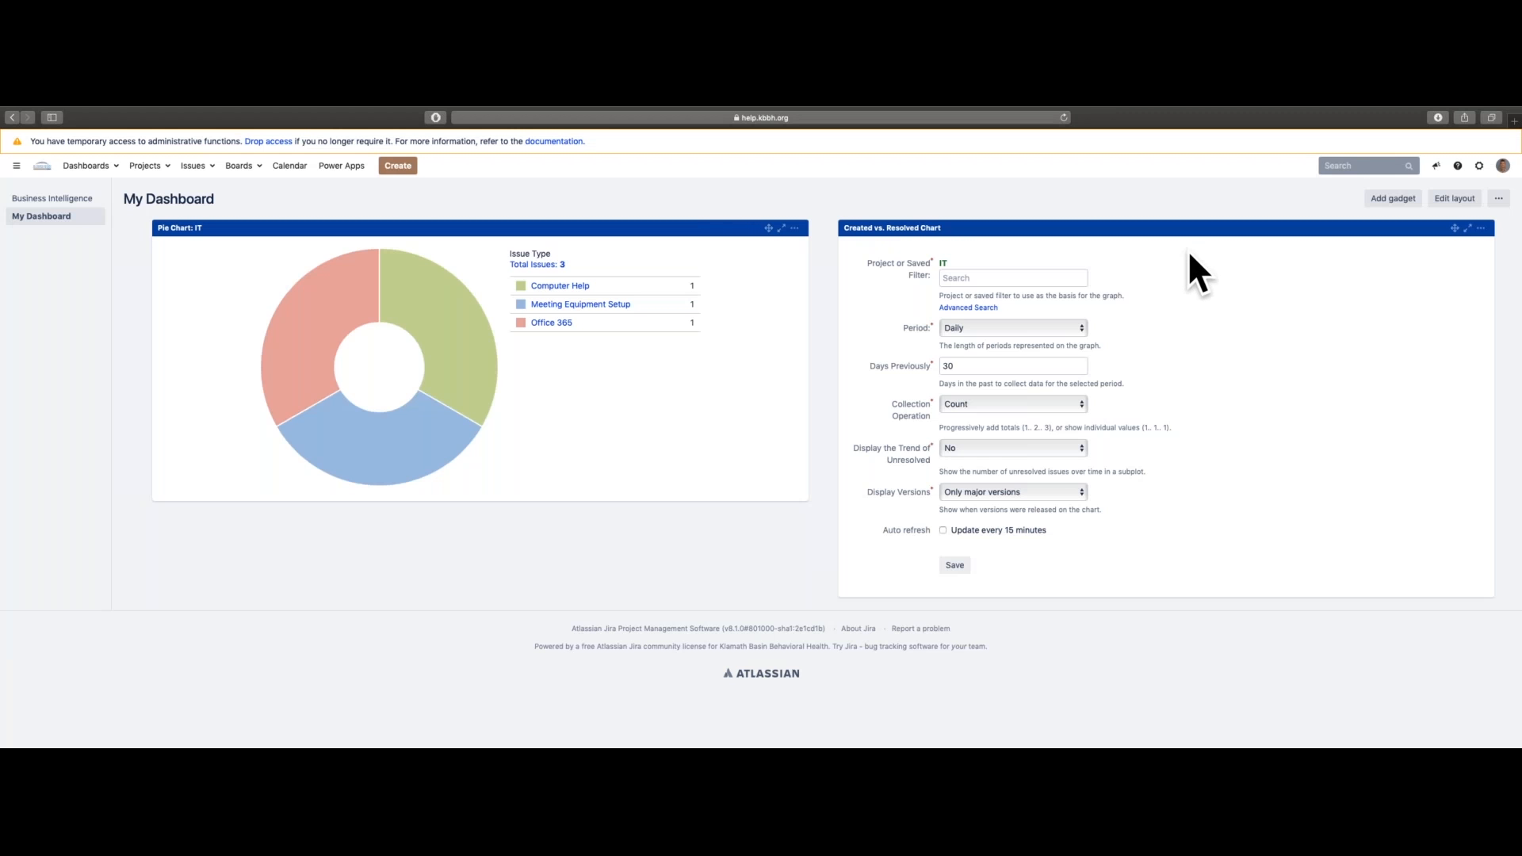
pyautogui.click(967, 308)
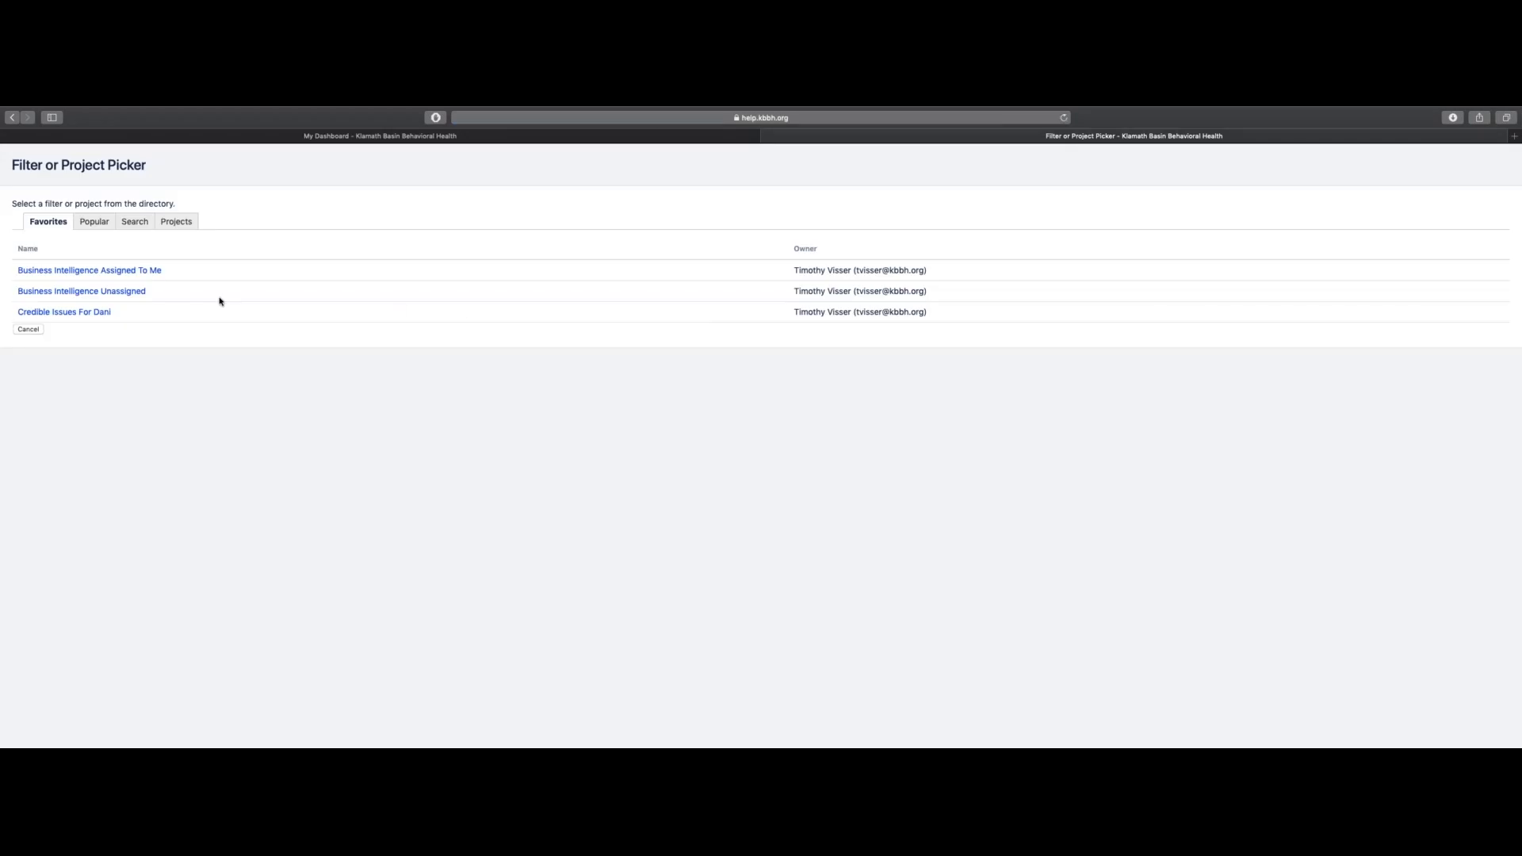
pyautogui.click(134, 222)
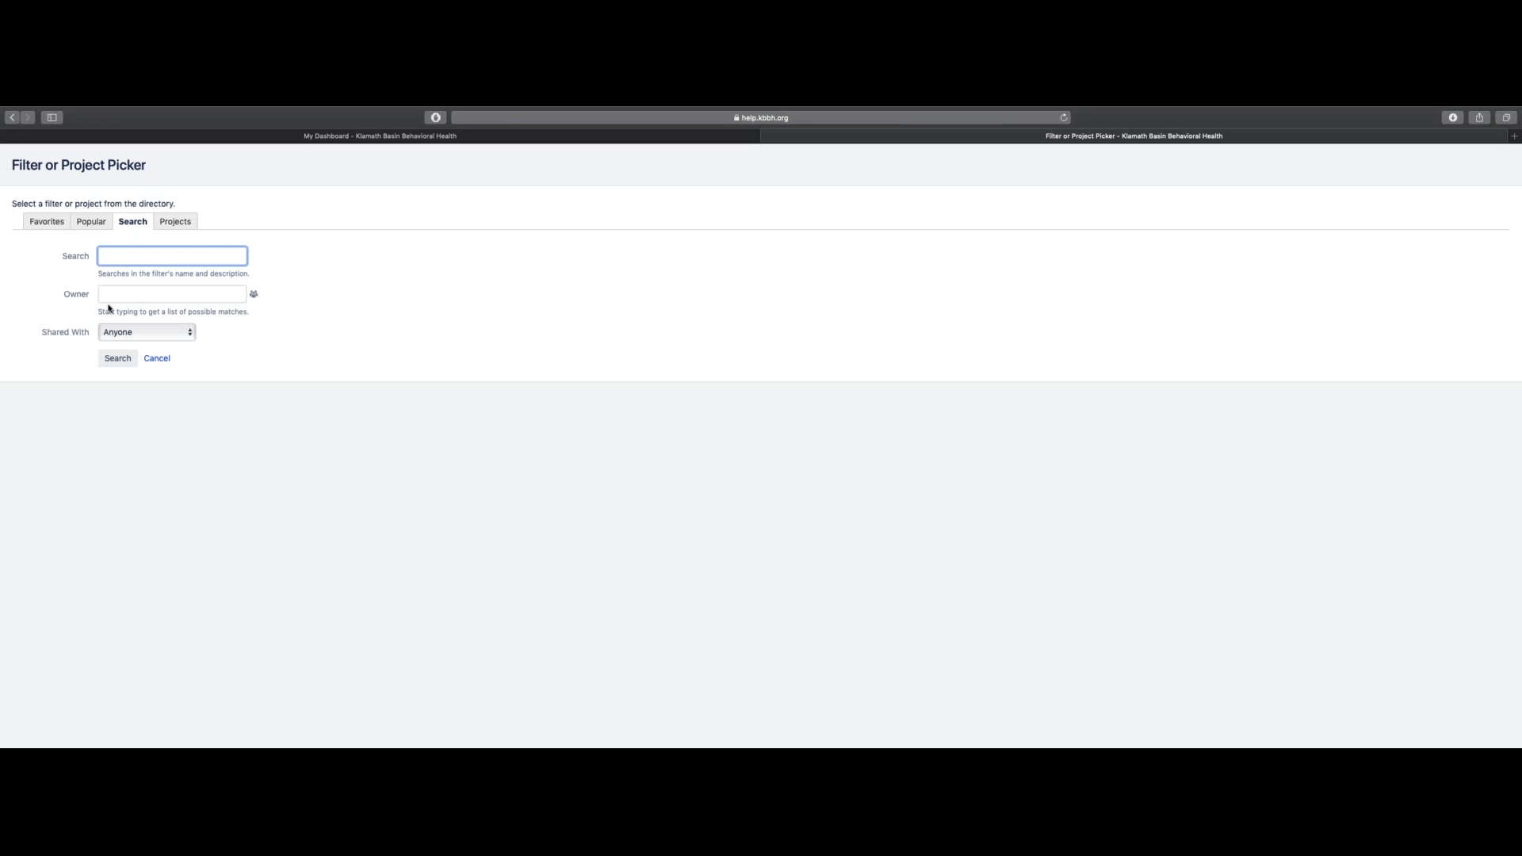
pyautogui.click(156, 359)
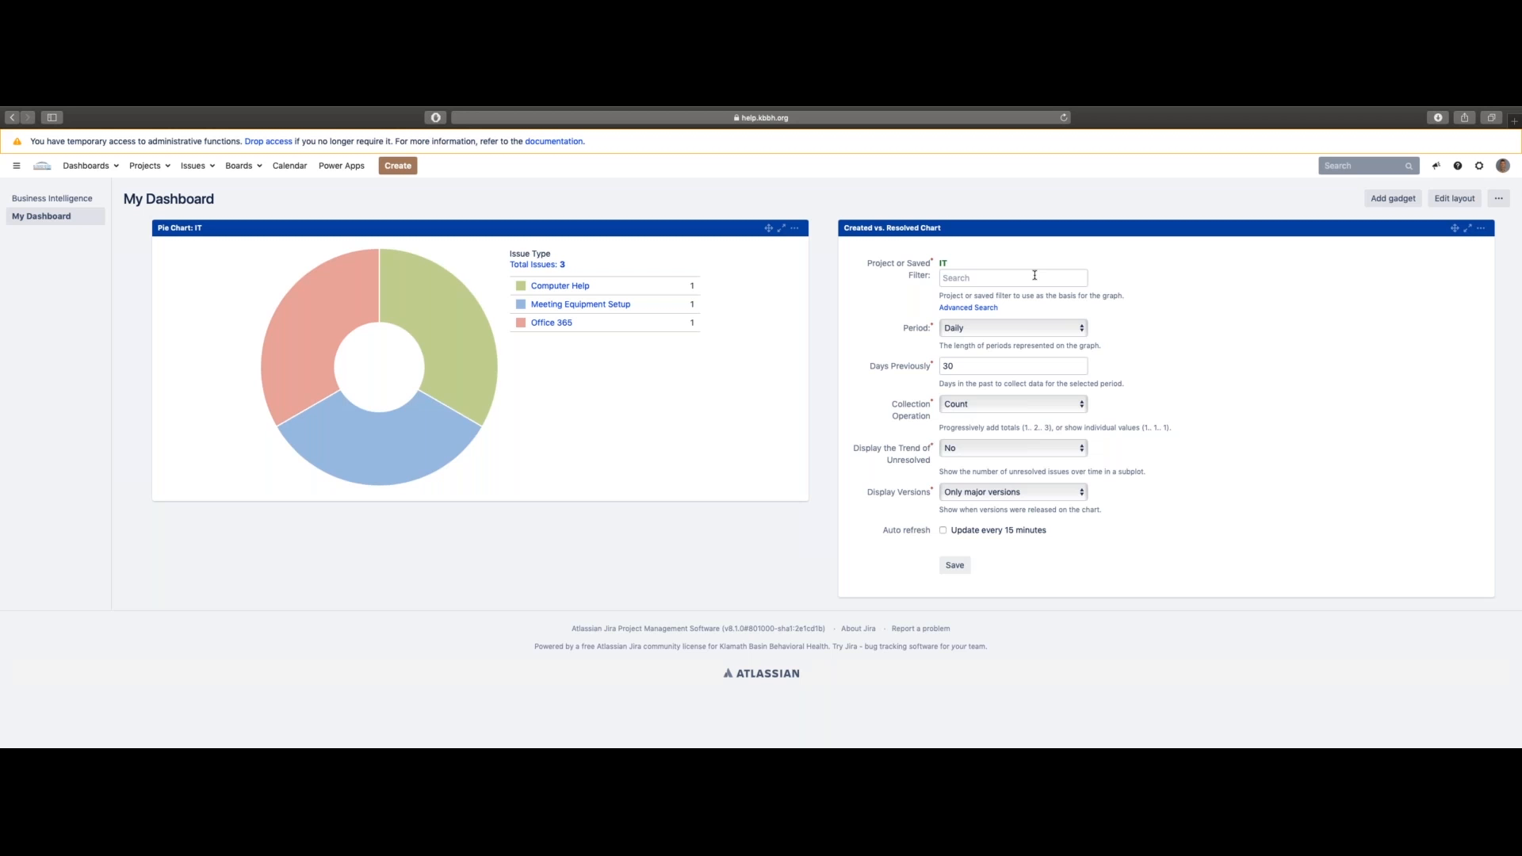
# Set the Created vs. Resolved Chart to a Daily period, 14 days previously and the Count collection operation
pyautogui.click(977, 328)
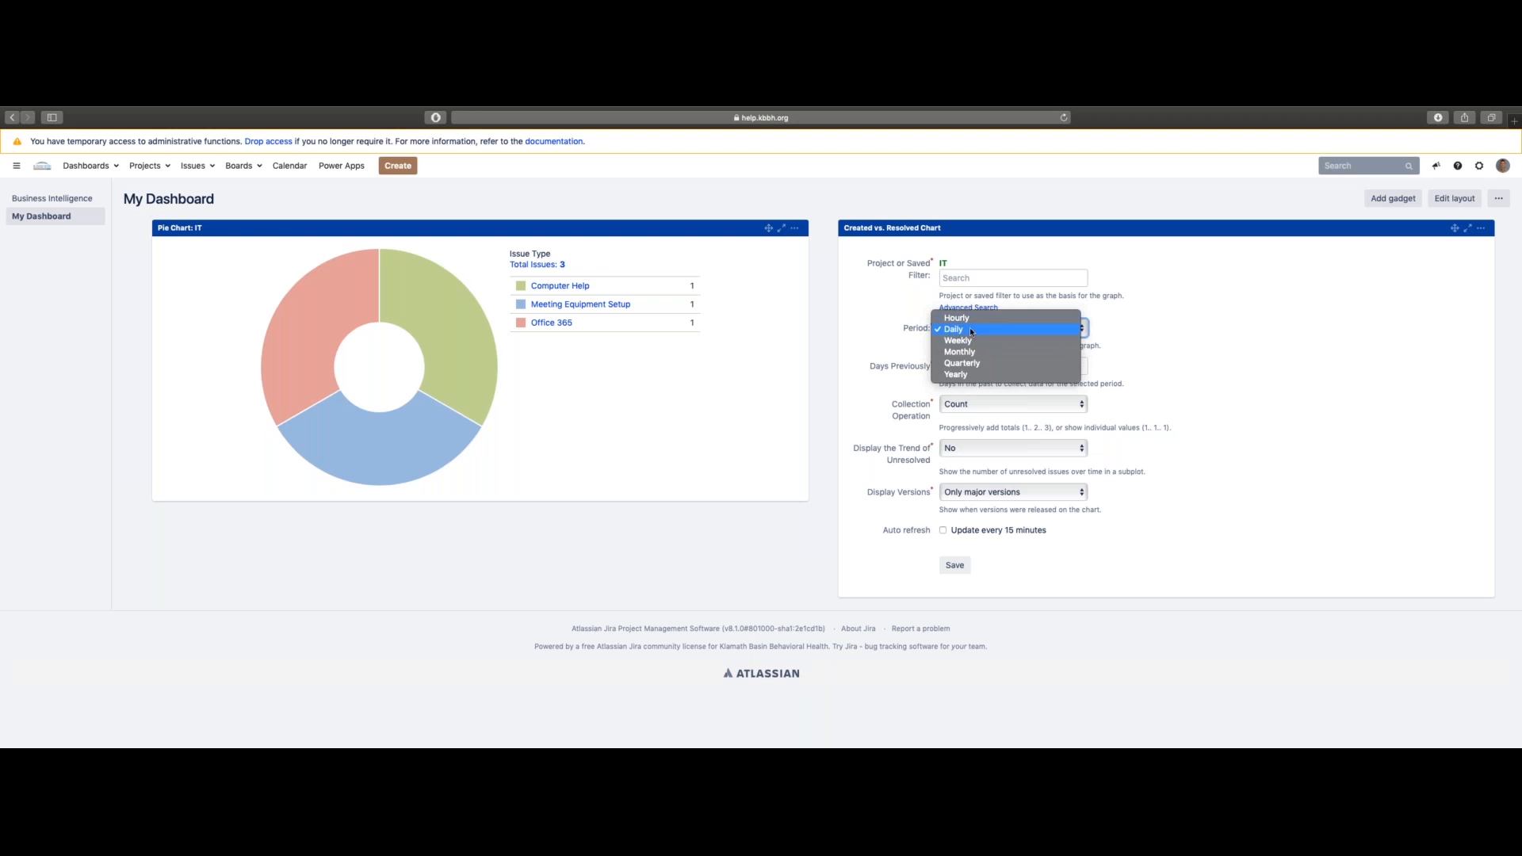
pyautogui.click(970, 328)
pyautogui.moveTo(966, 365); pyautogui.dragTo(938, 365)
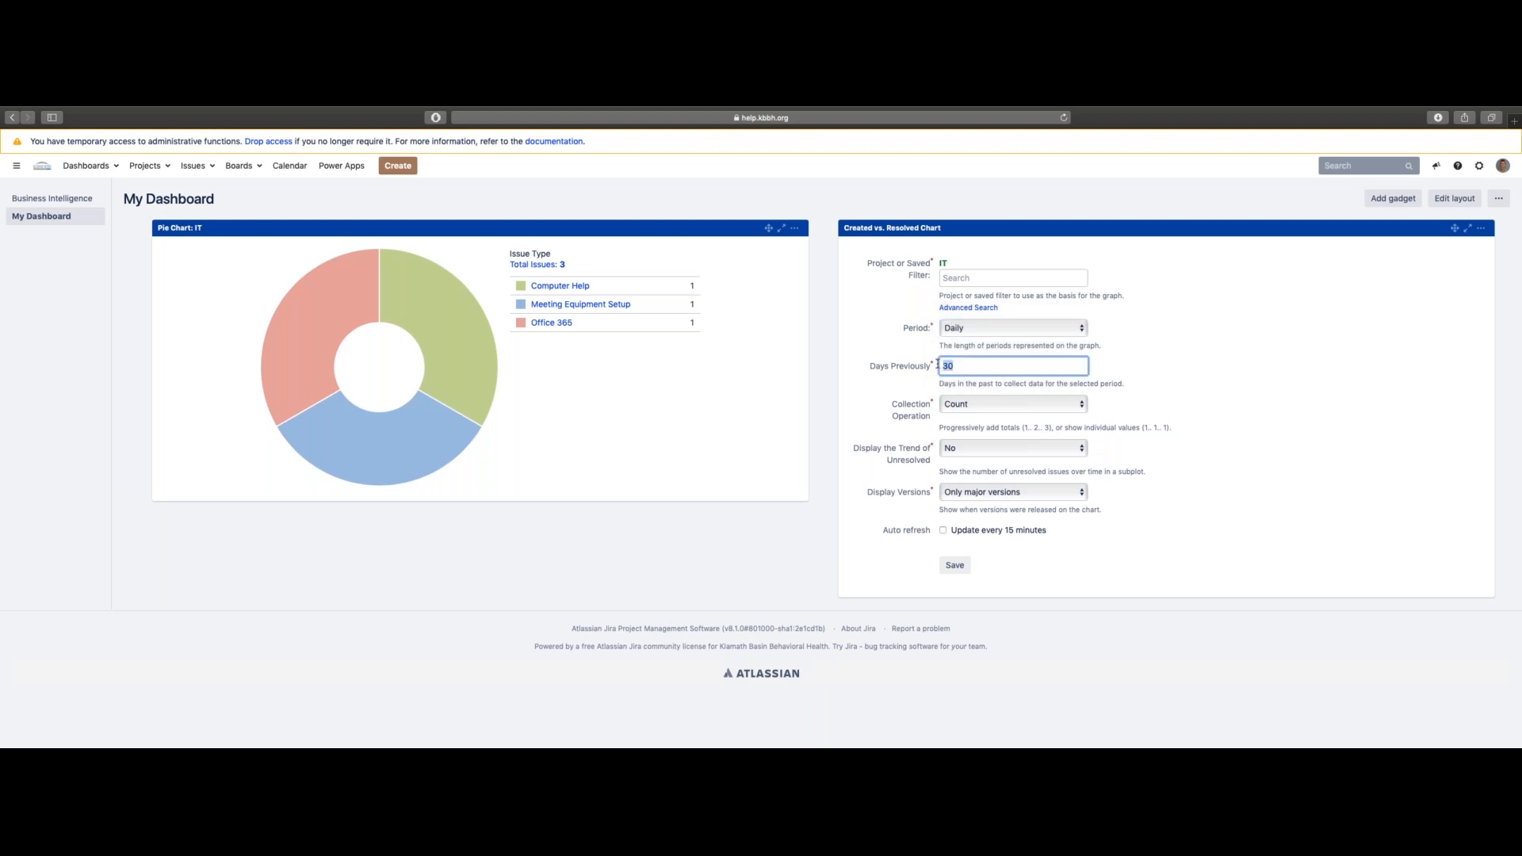
pyautogui.write('14')
pyautogui.click(964, 406)
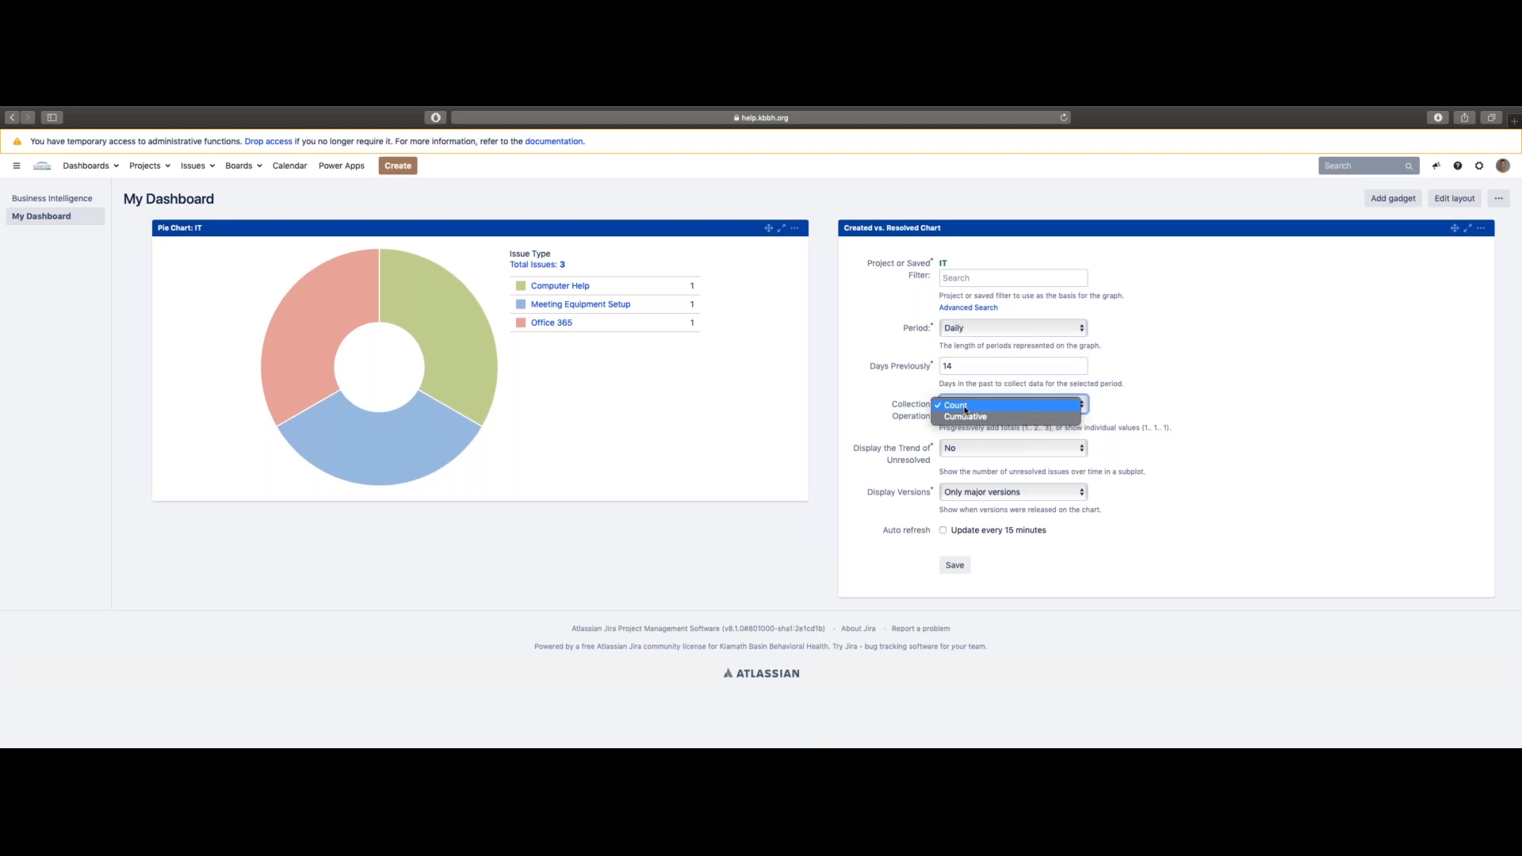
pyautogui.click(964, 406)
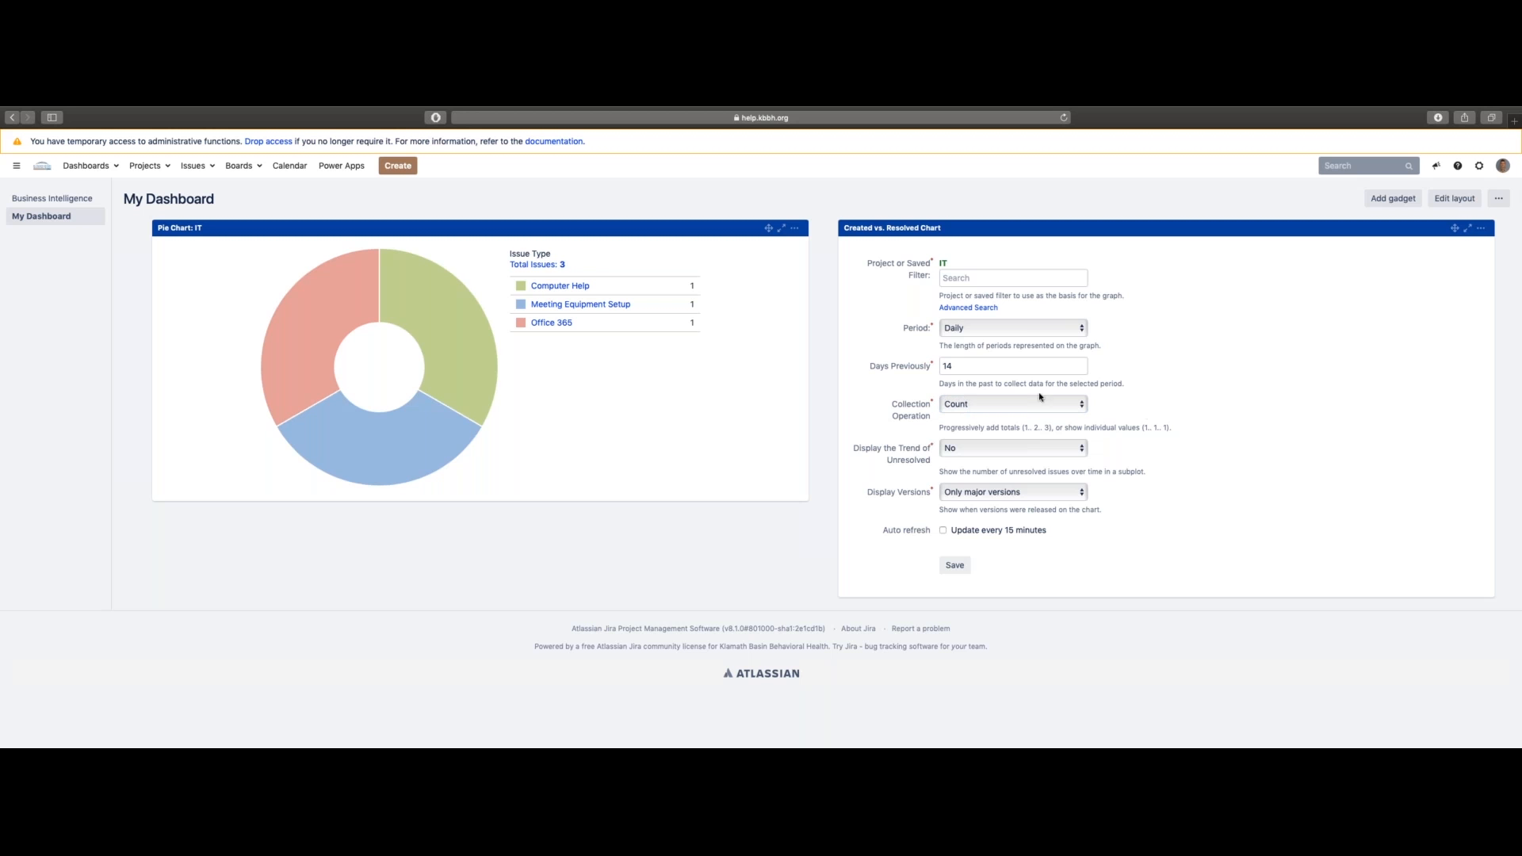
pyautogui.click(1012, 406)
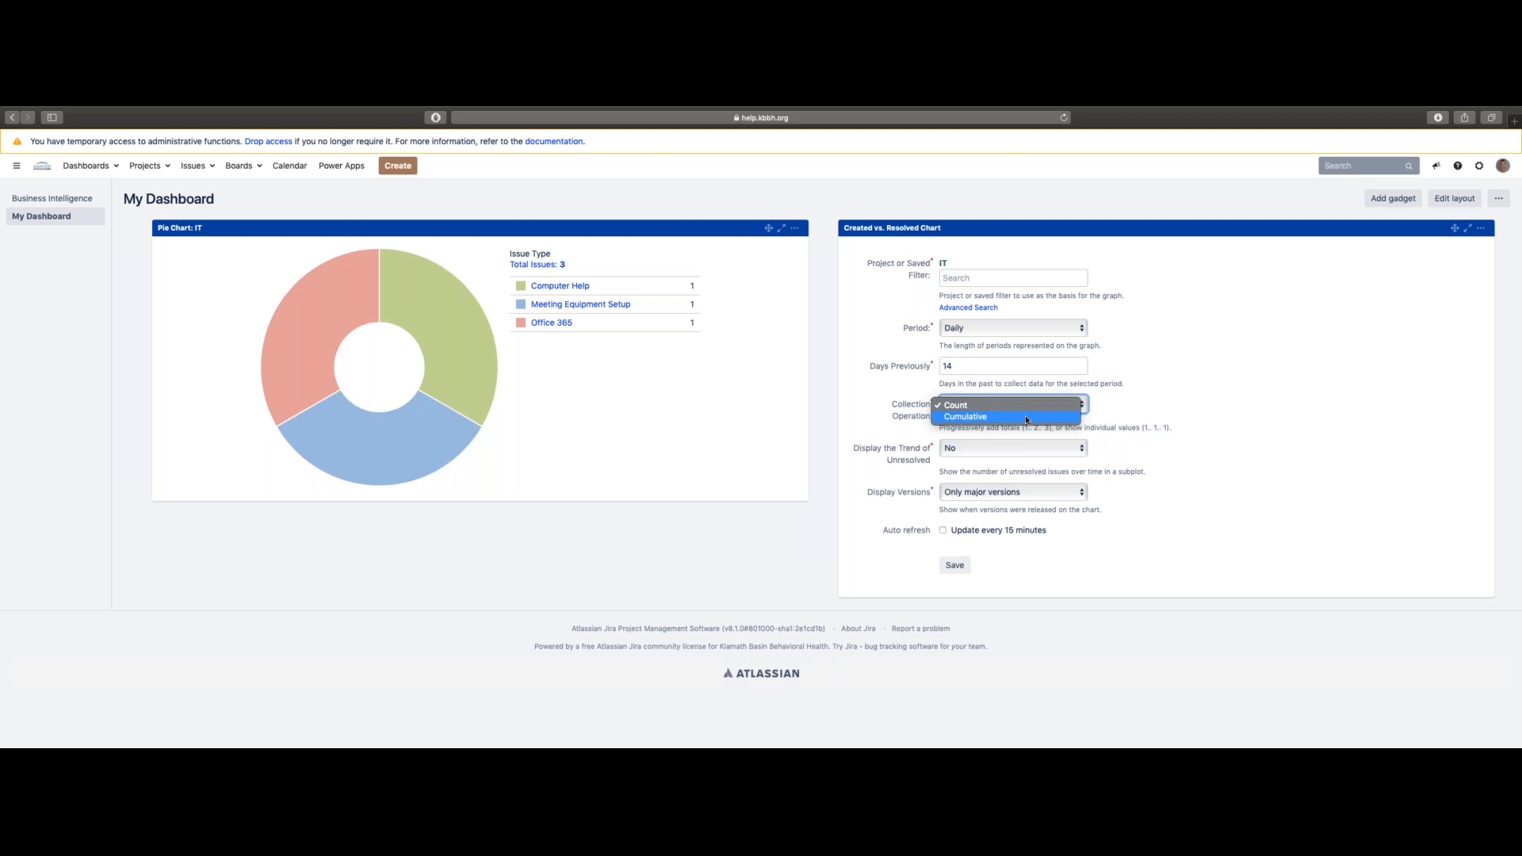
pyautogui.click(1133, 415)
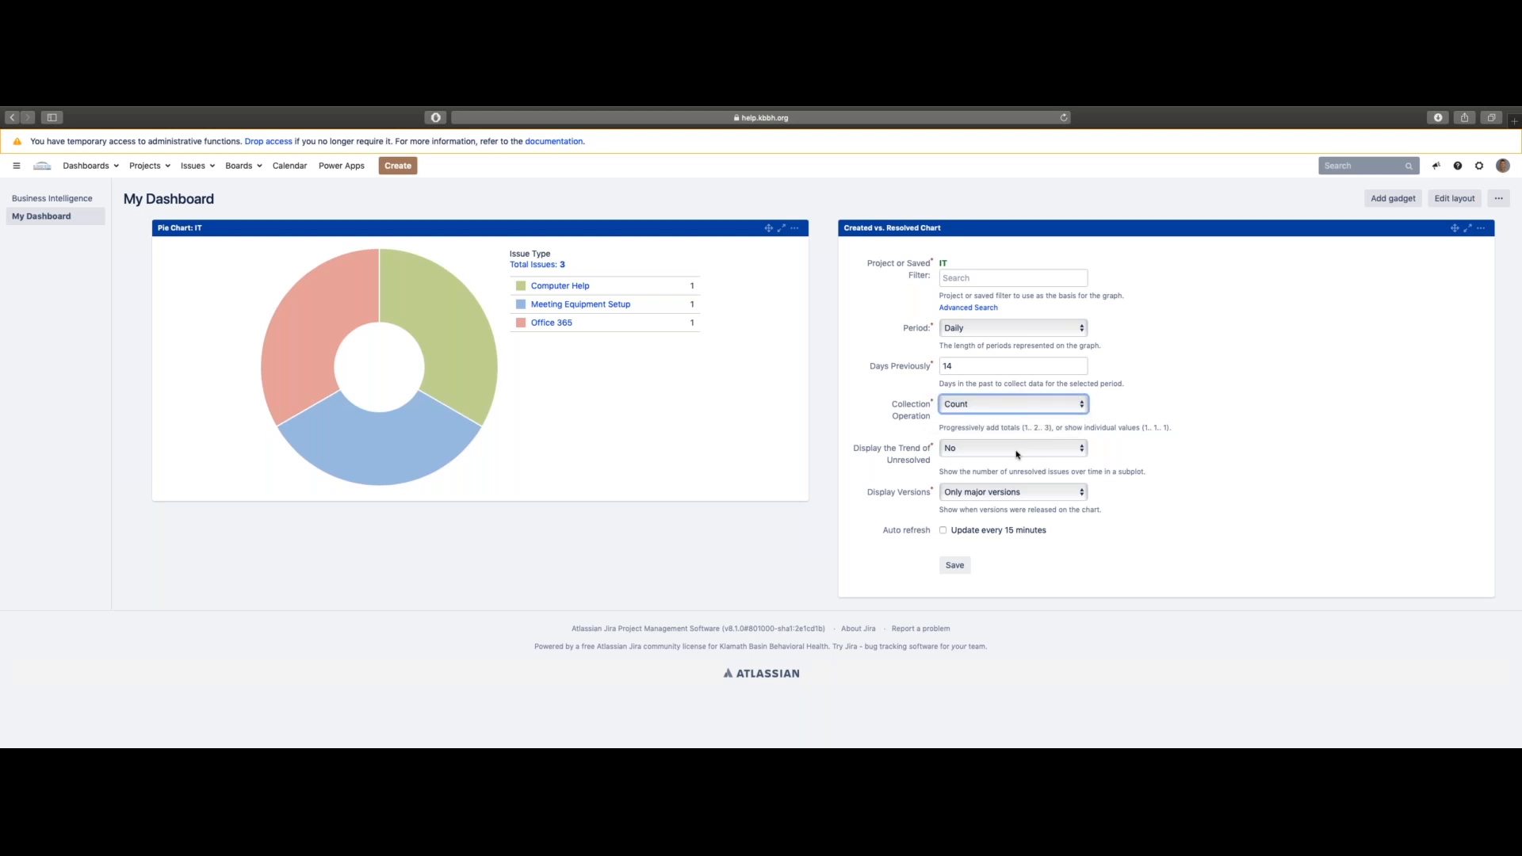
# Set the chart to show the unresolved trend, display all versions and refresh every 15 minutes, and save the gadget
pyautogui.click(1015, 451)
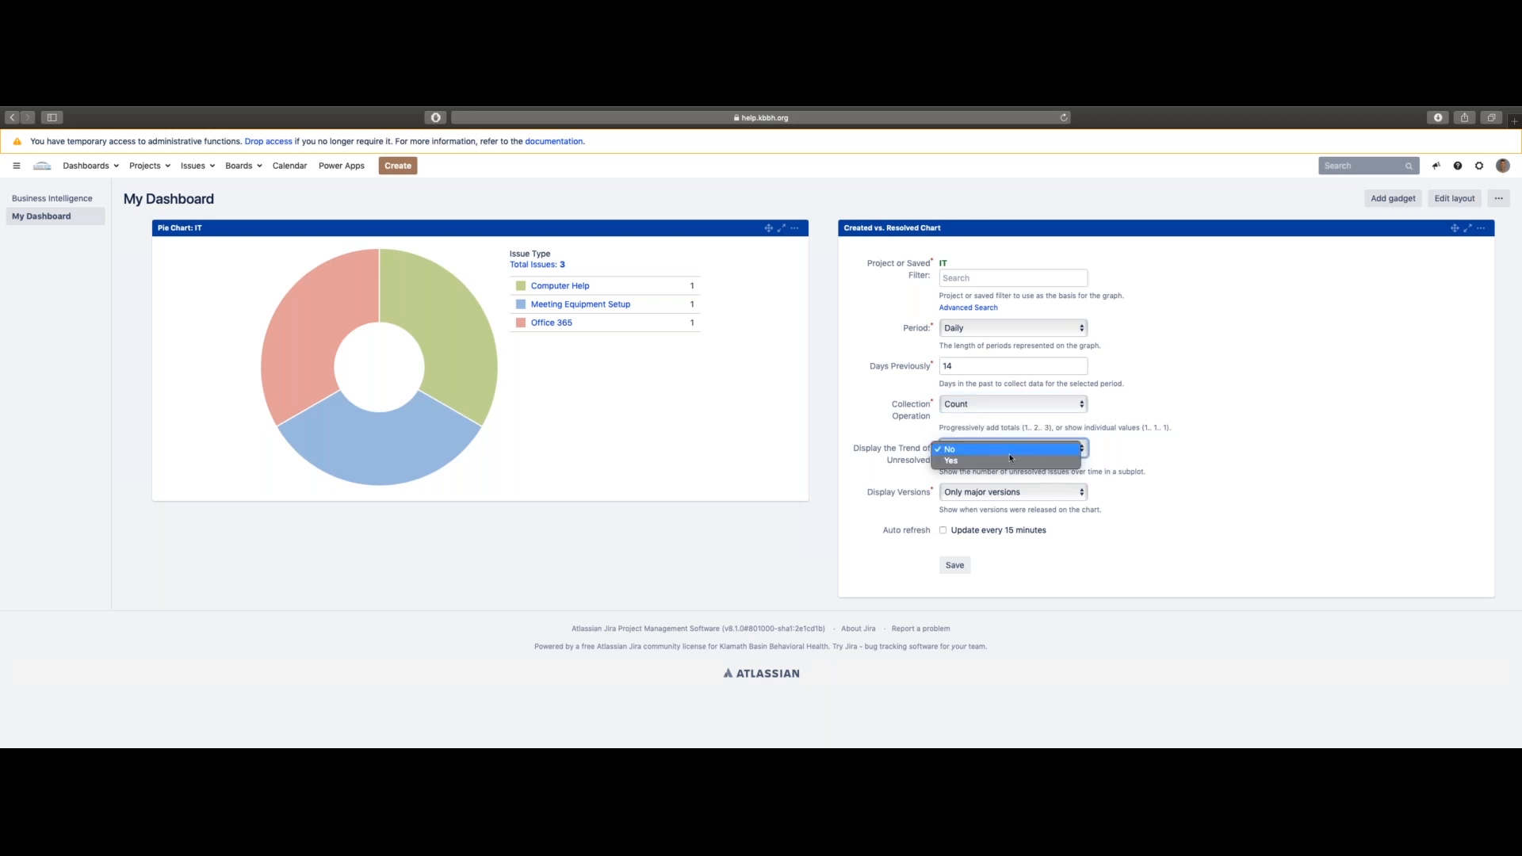
pyautogui.click(999, 462)
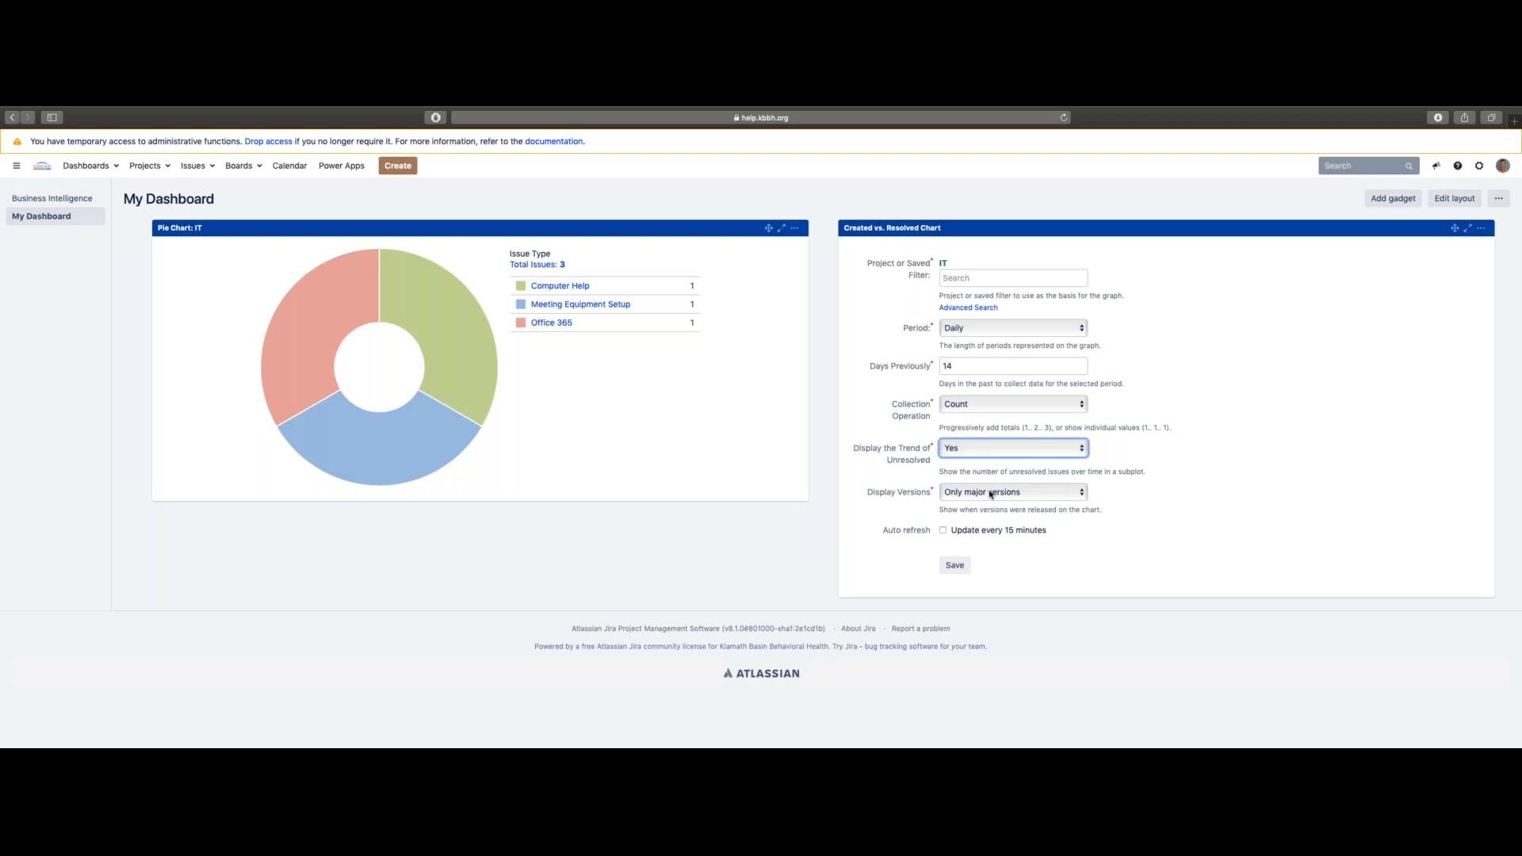
pyautogui.click(990, 493)
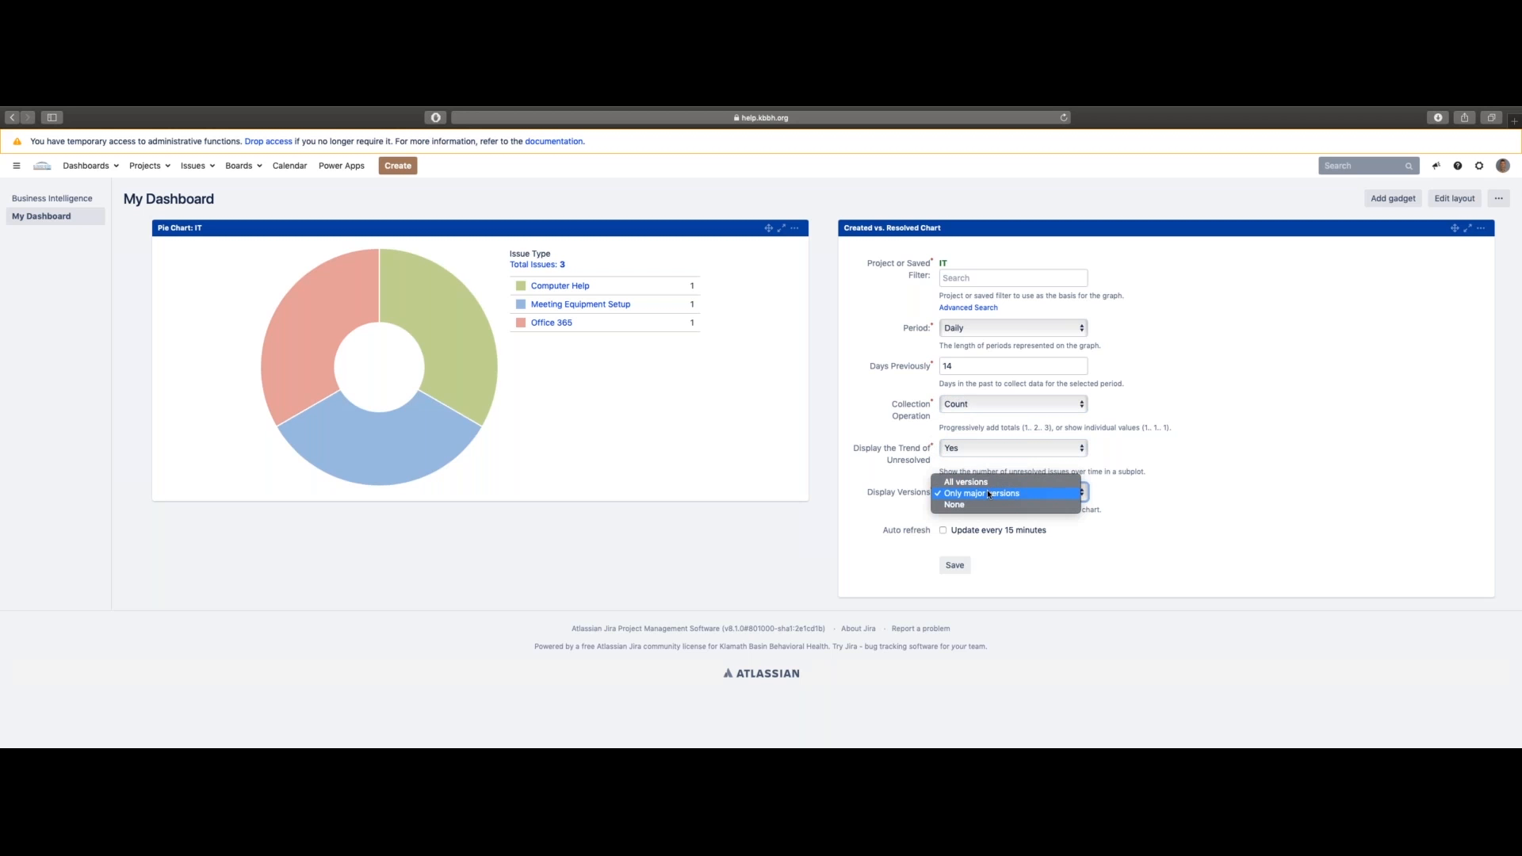
pyautogui.click(986, 483)
pyautogui.click(942, 530)
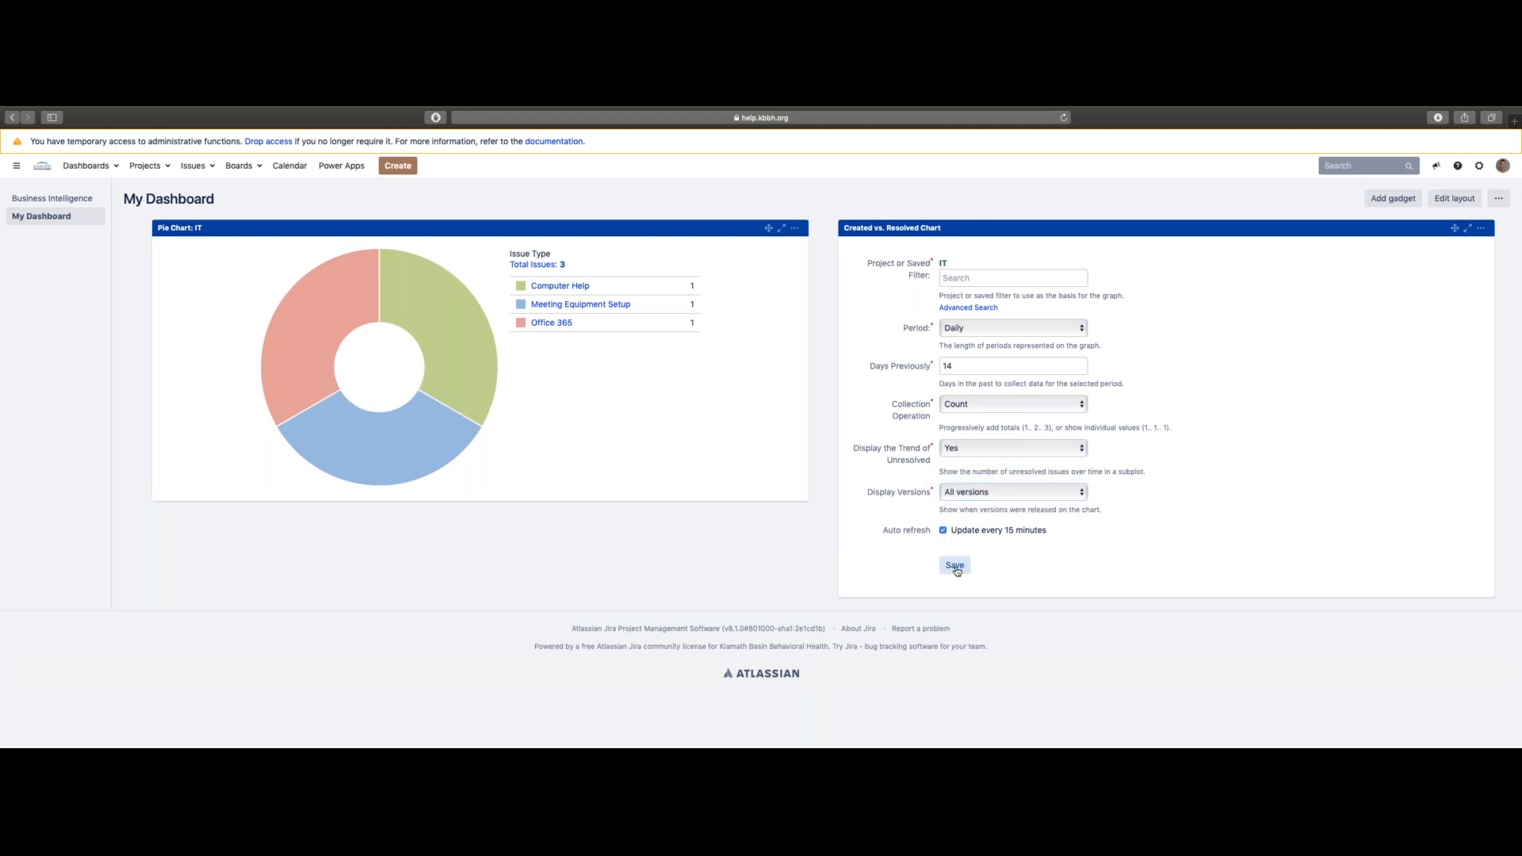
pyautogui.click(954, 566)
# Review the saved Created vs. Resolved Chart, including its data points, unresolved trend subplot and legend
pyautogui.moveTo(1032, 524)
pyautogui.scroll(-1, 1033, 524)
pyautogui.scroll(-3, 1054, 501)
pyautogui.scroll(3, 1371, 450)
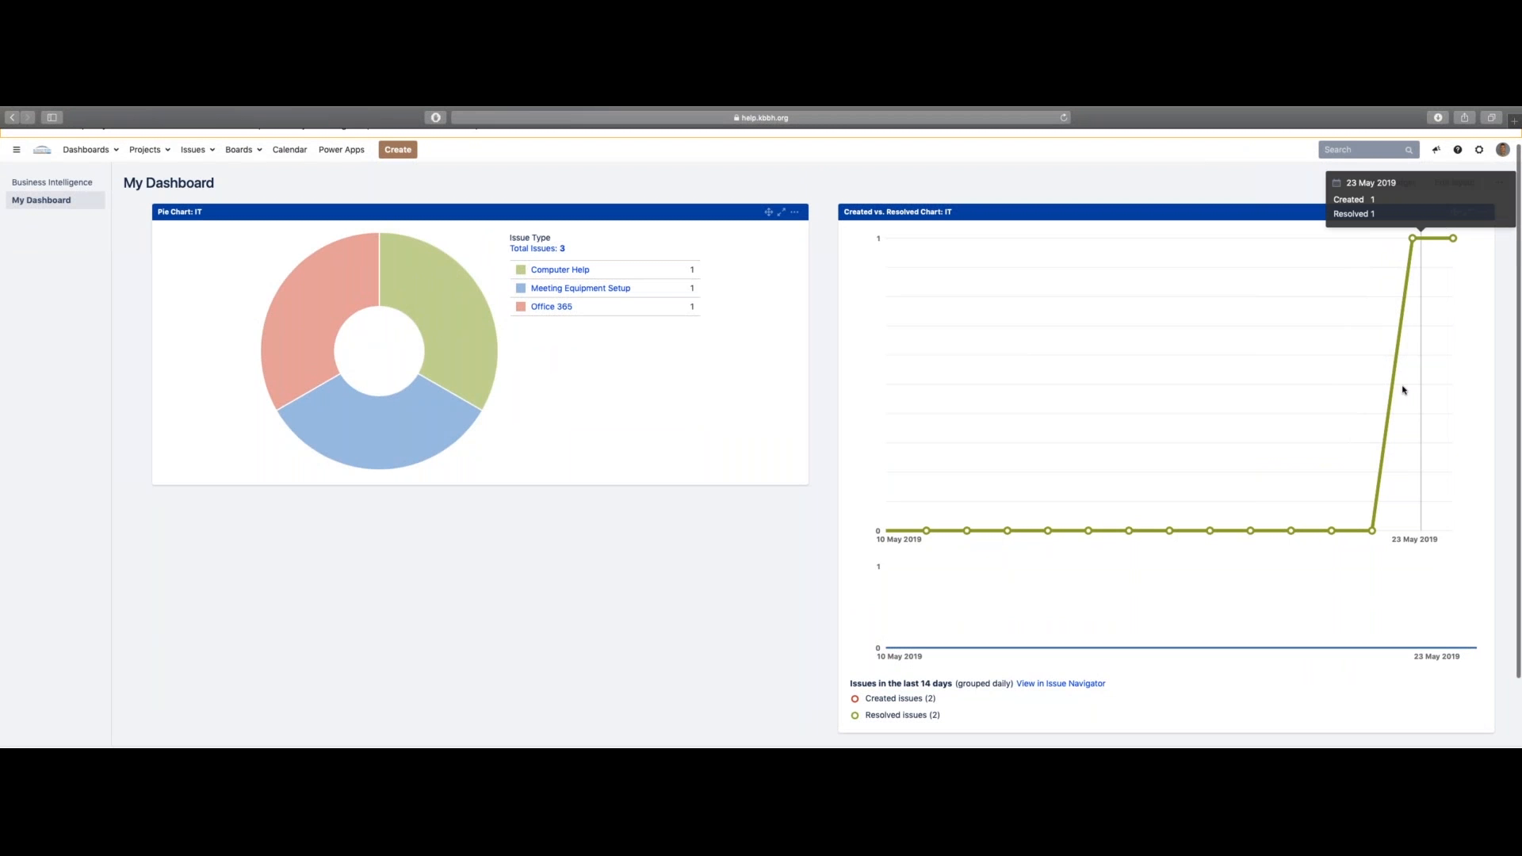
pyautogui.scroll(-3, 1210, 543)
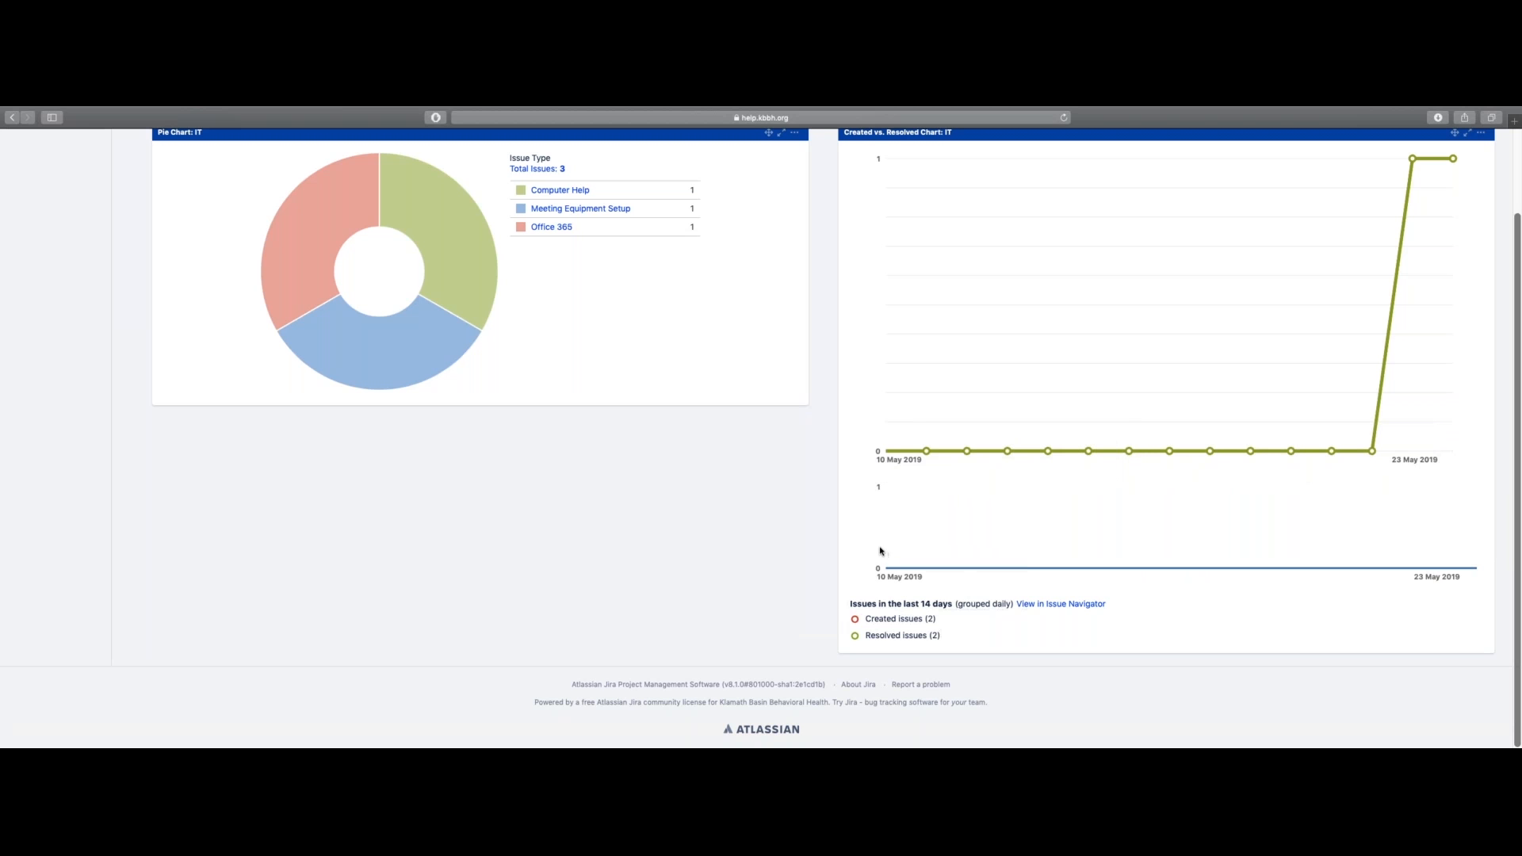
pyautogui.scroll(3, 880, 550)
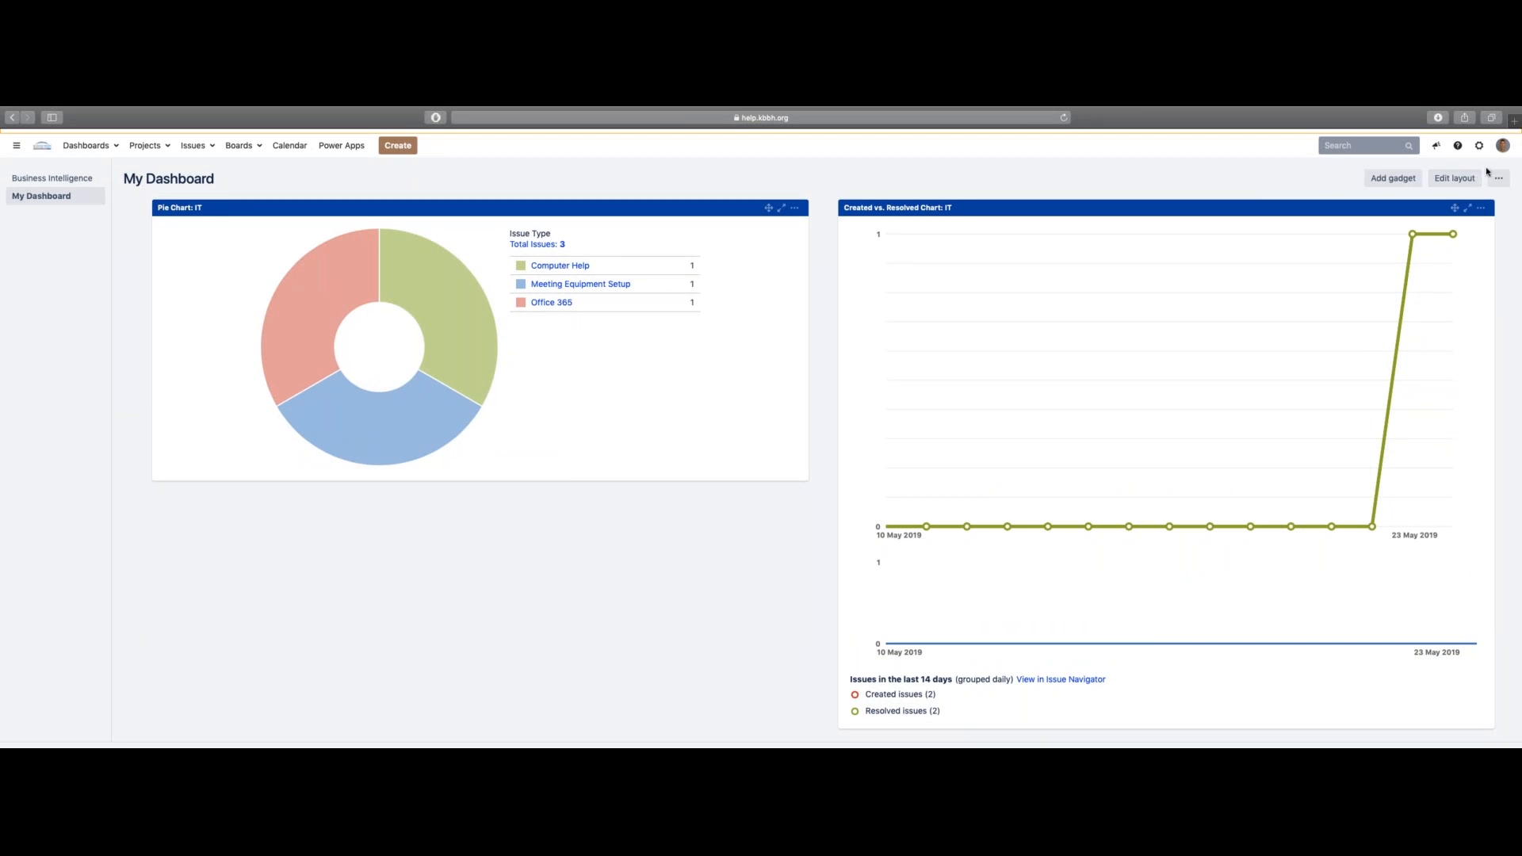
pyautogui.moveTo(1444, 644)
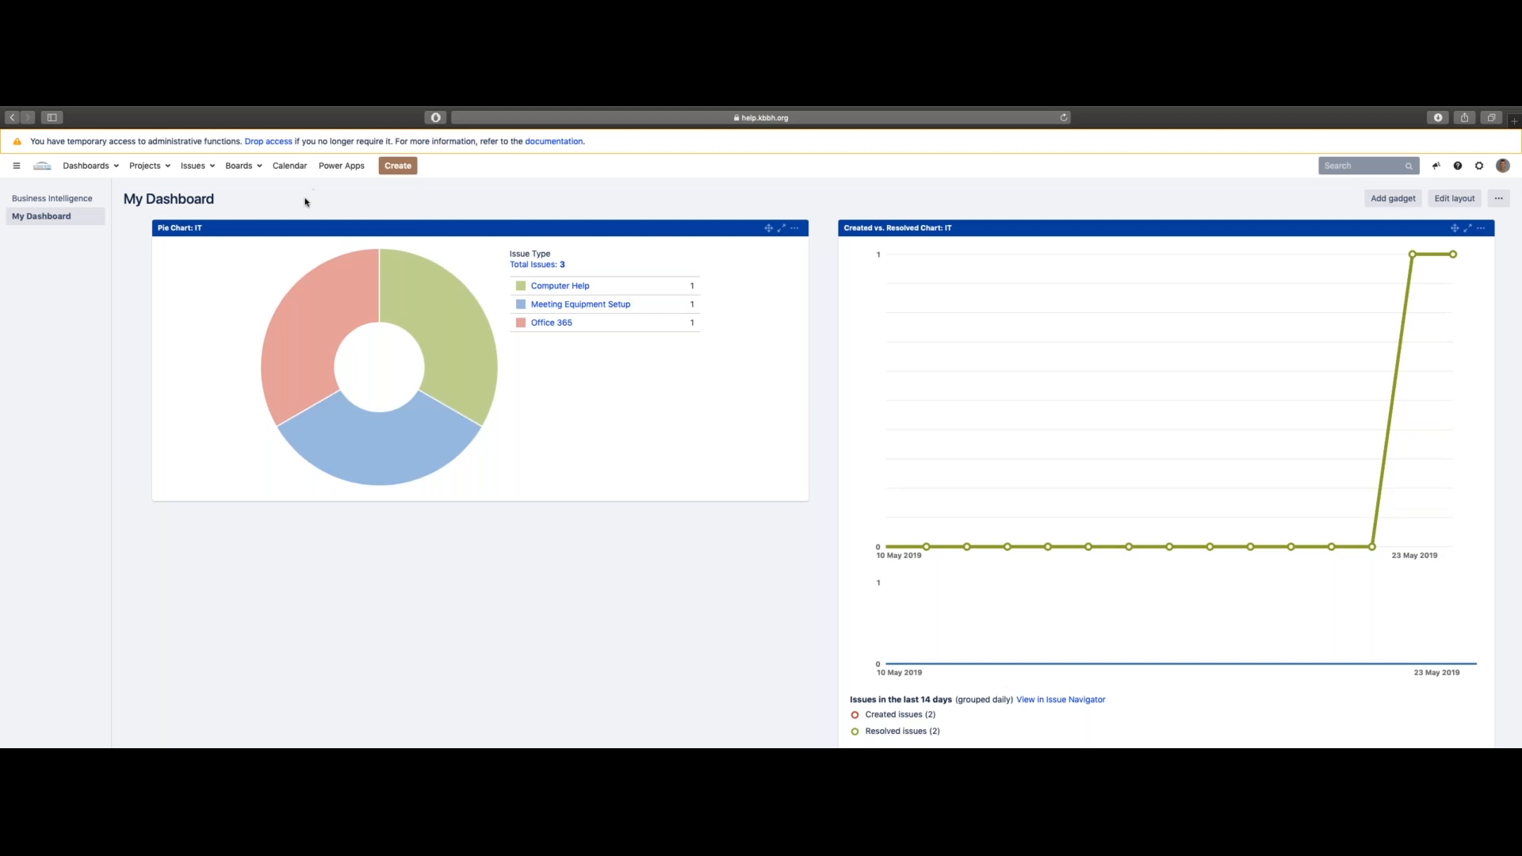
# Open the IT project and view its queue of all open issues
pyautogui.click(199, 172)
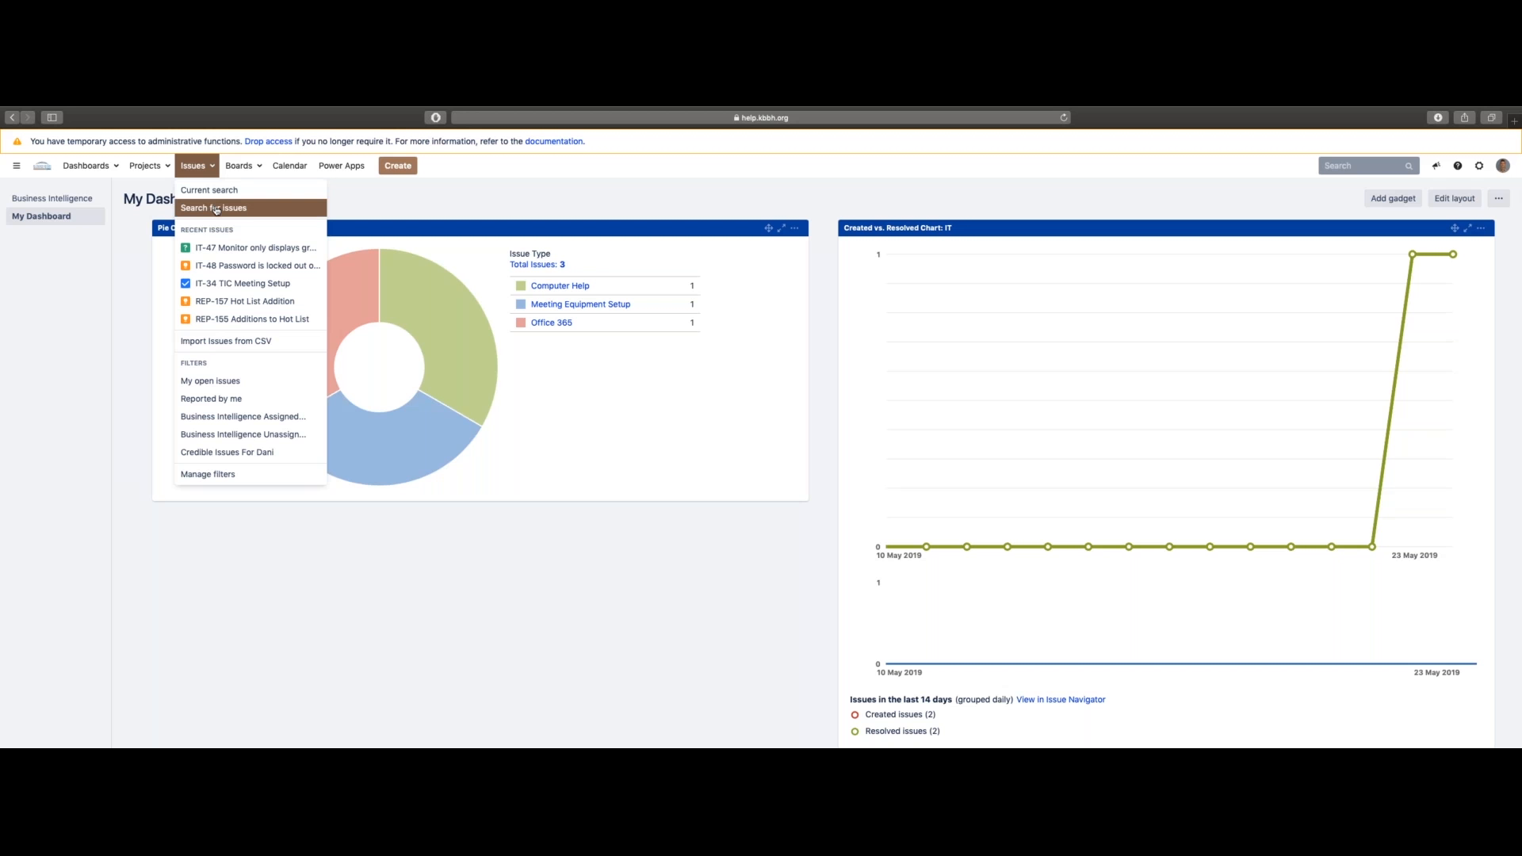
pyautogui.click(148, 169)
pyautogui.click(156, 208)
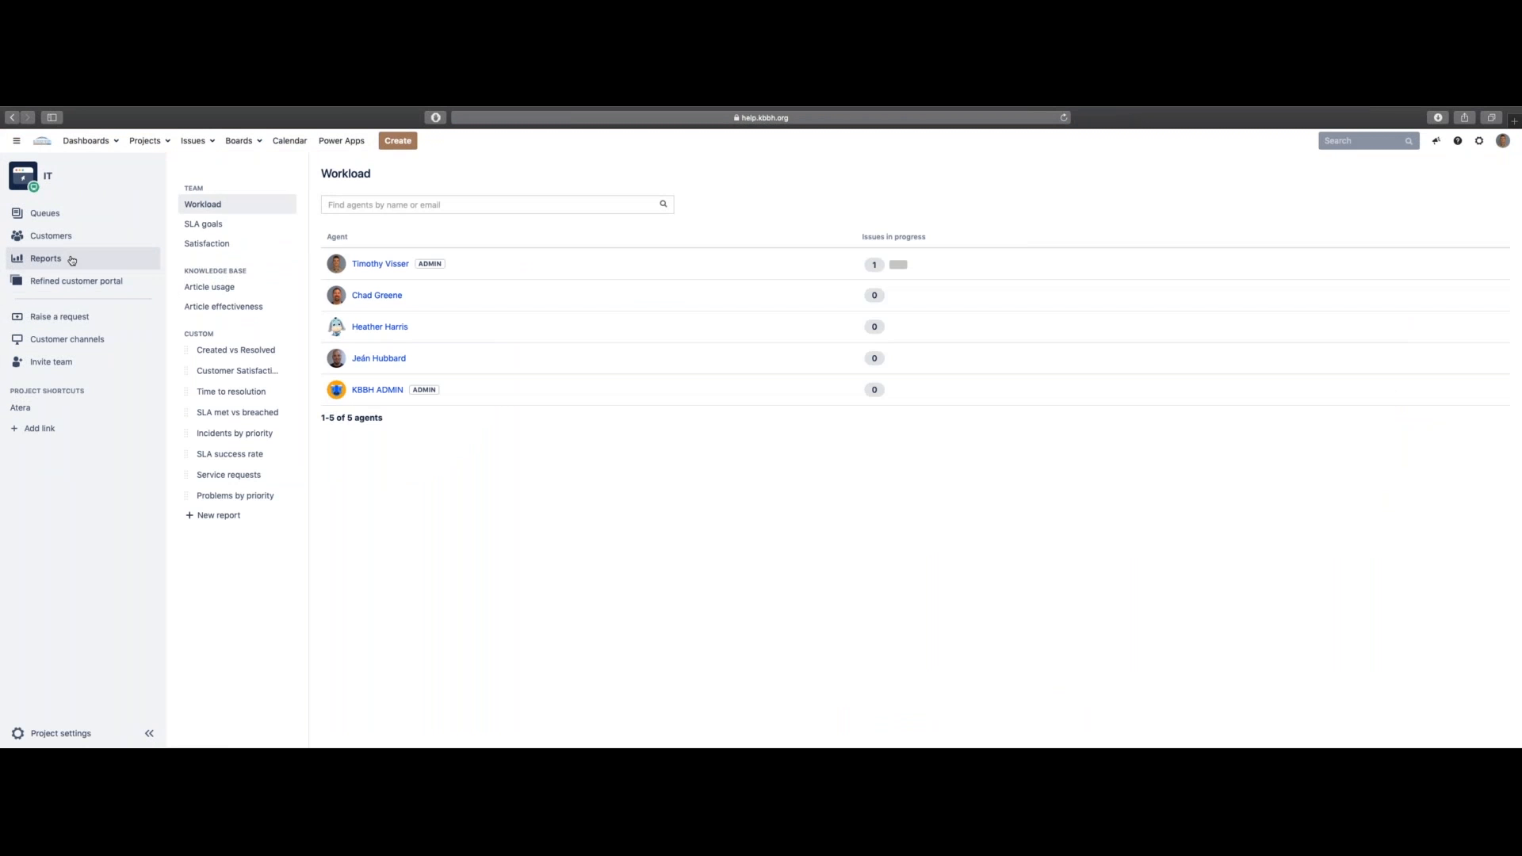
pyautogui.click(47, 213)
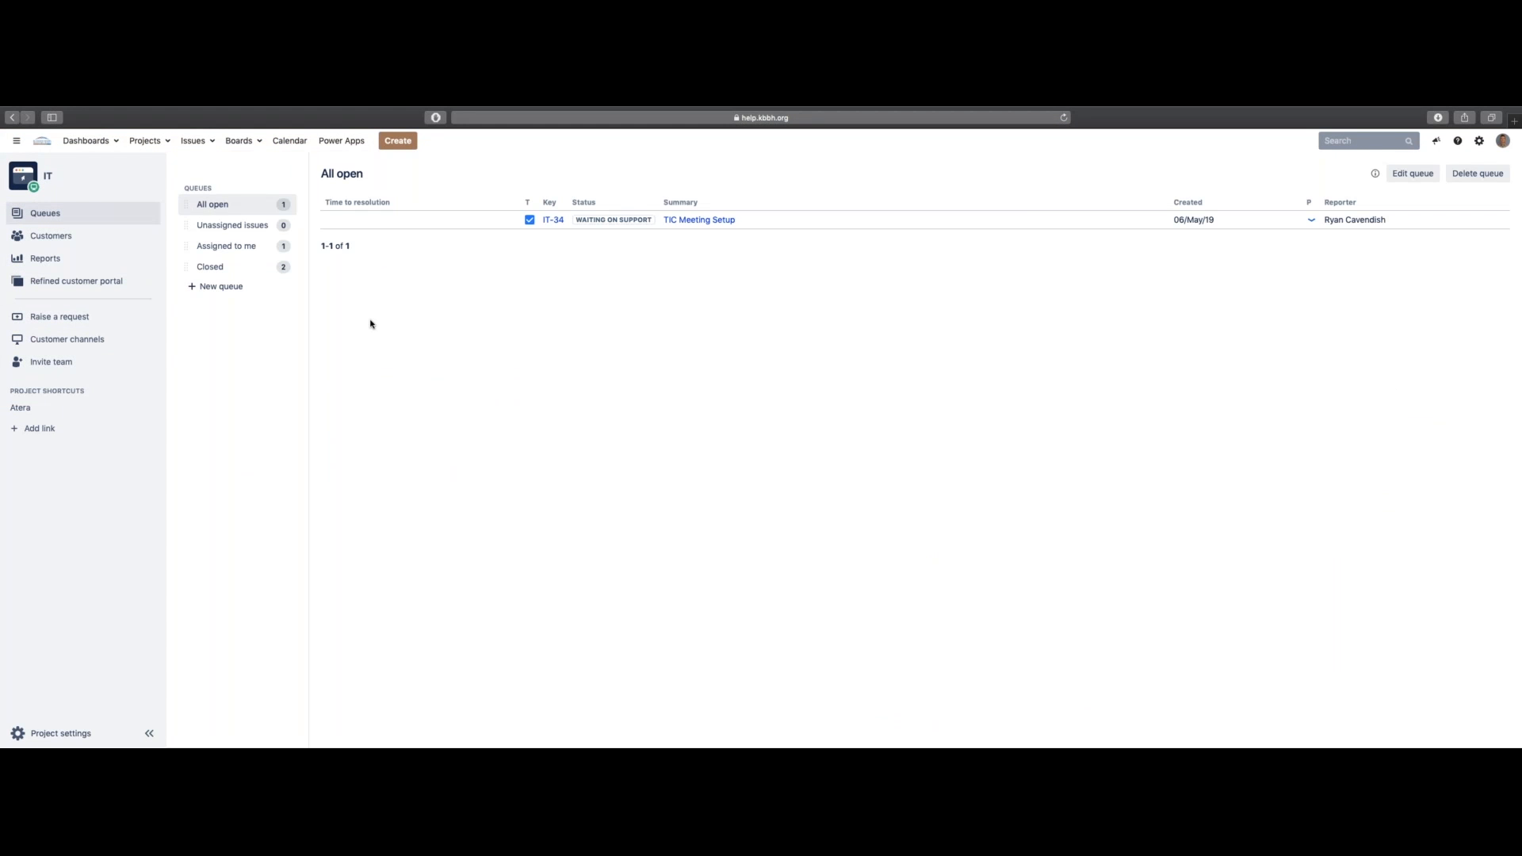
# Open the issue search and view the results of the My open issues filter
pyautogui.click(197, 141)
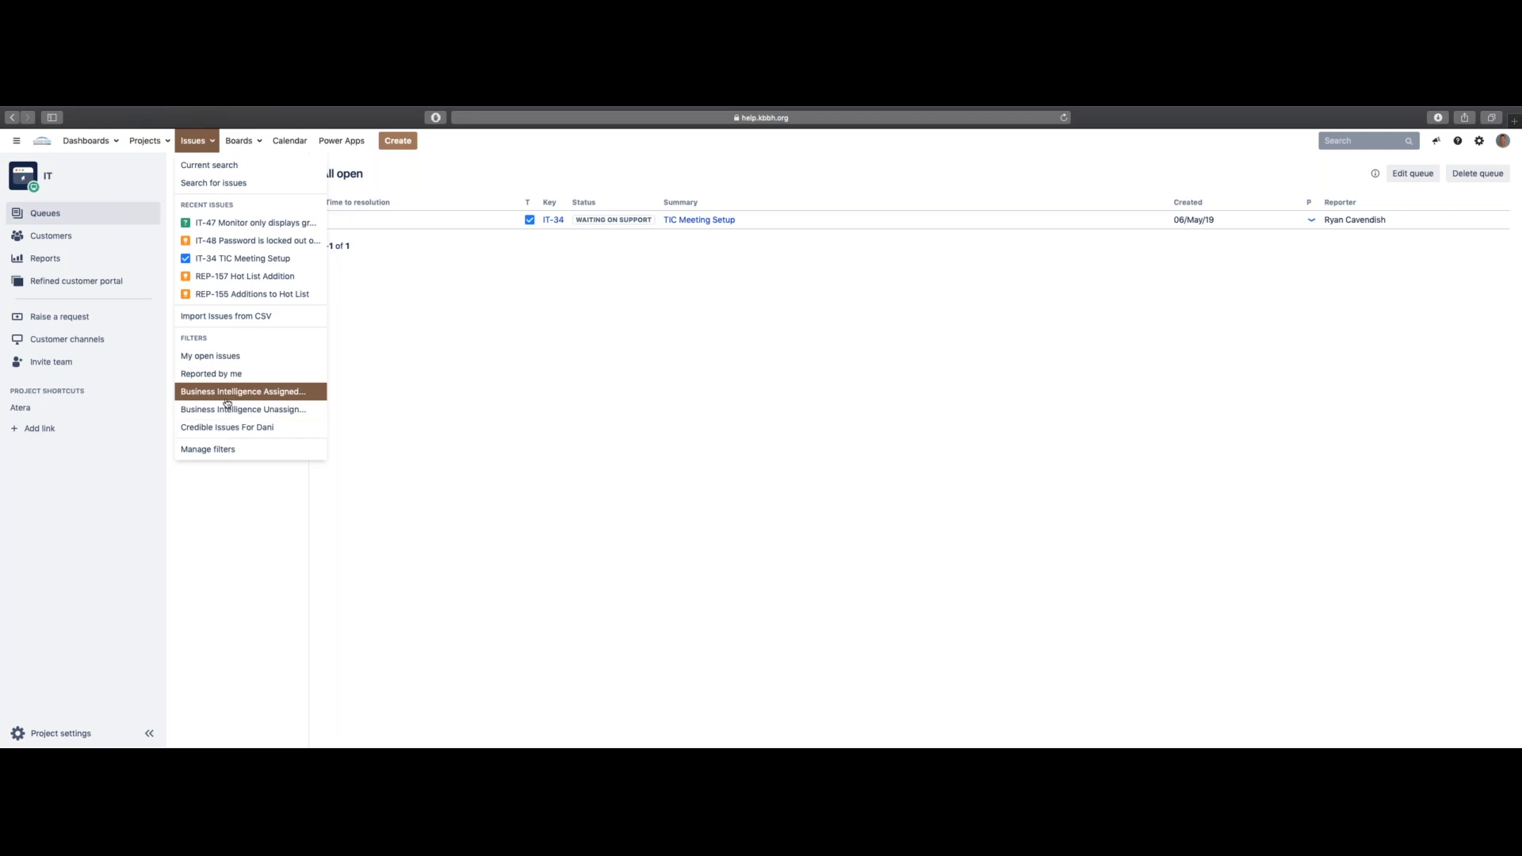
pyautogui.click(216, 183)
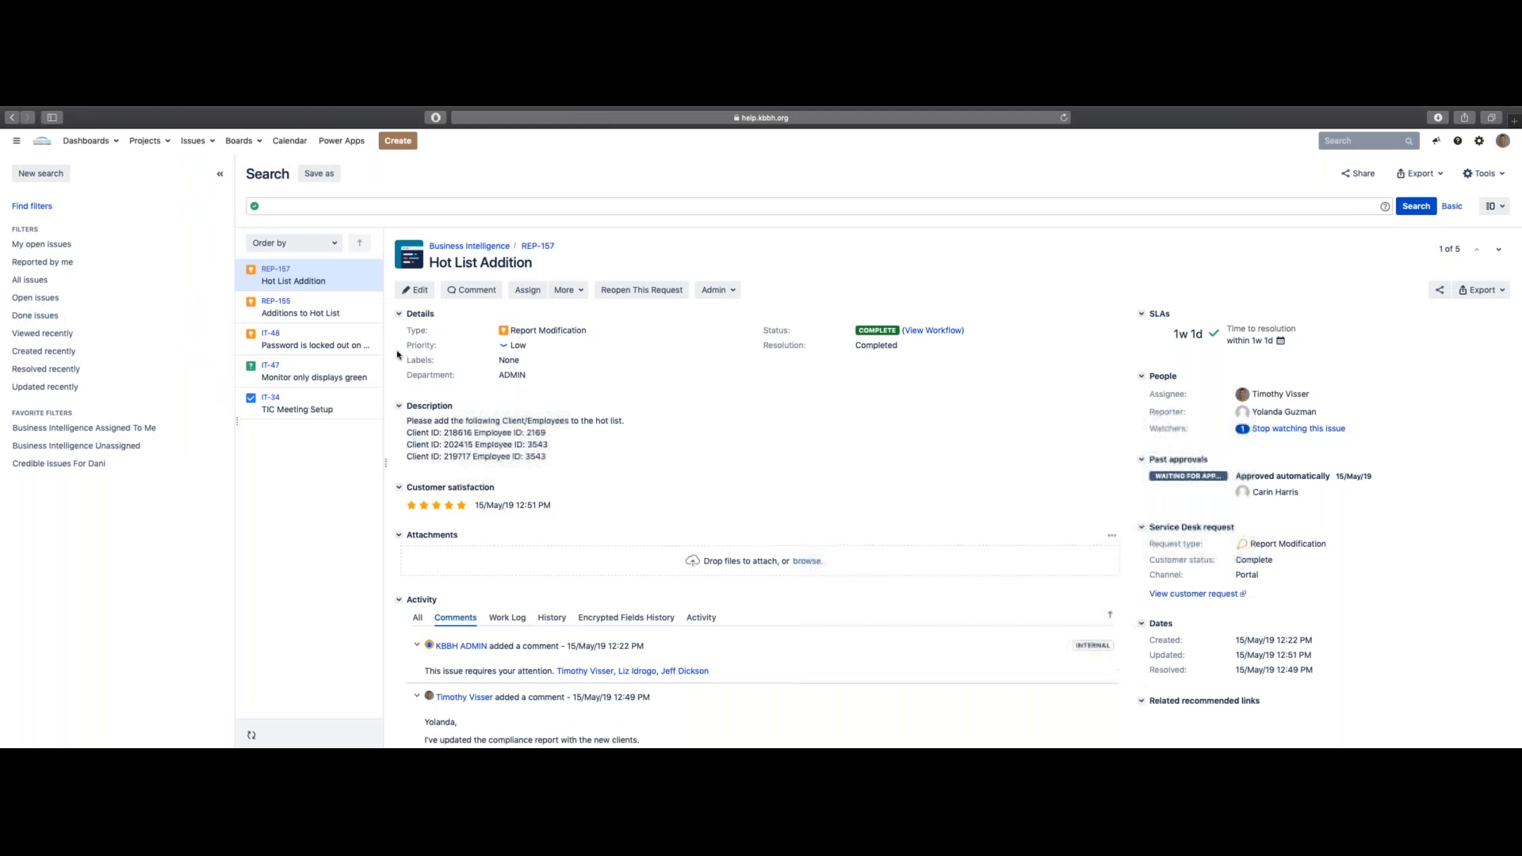
pyautogui.click(50, 244)
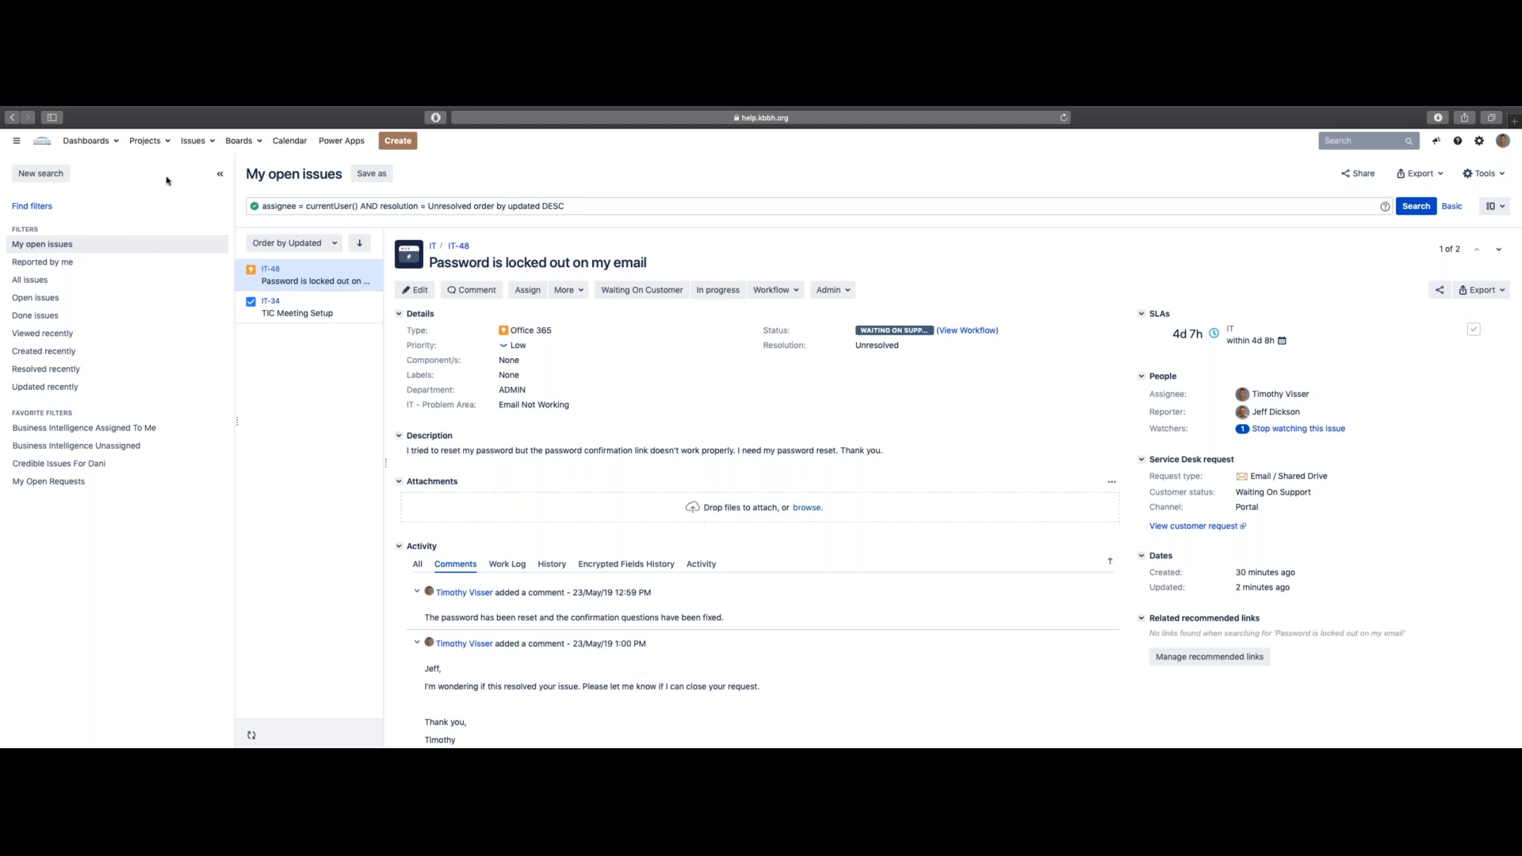
# Start a new issue search and run a query for issues whose assignee equals the agent's own account
pyautogui.click(41, 173)
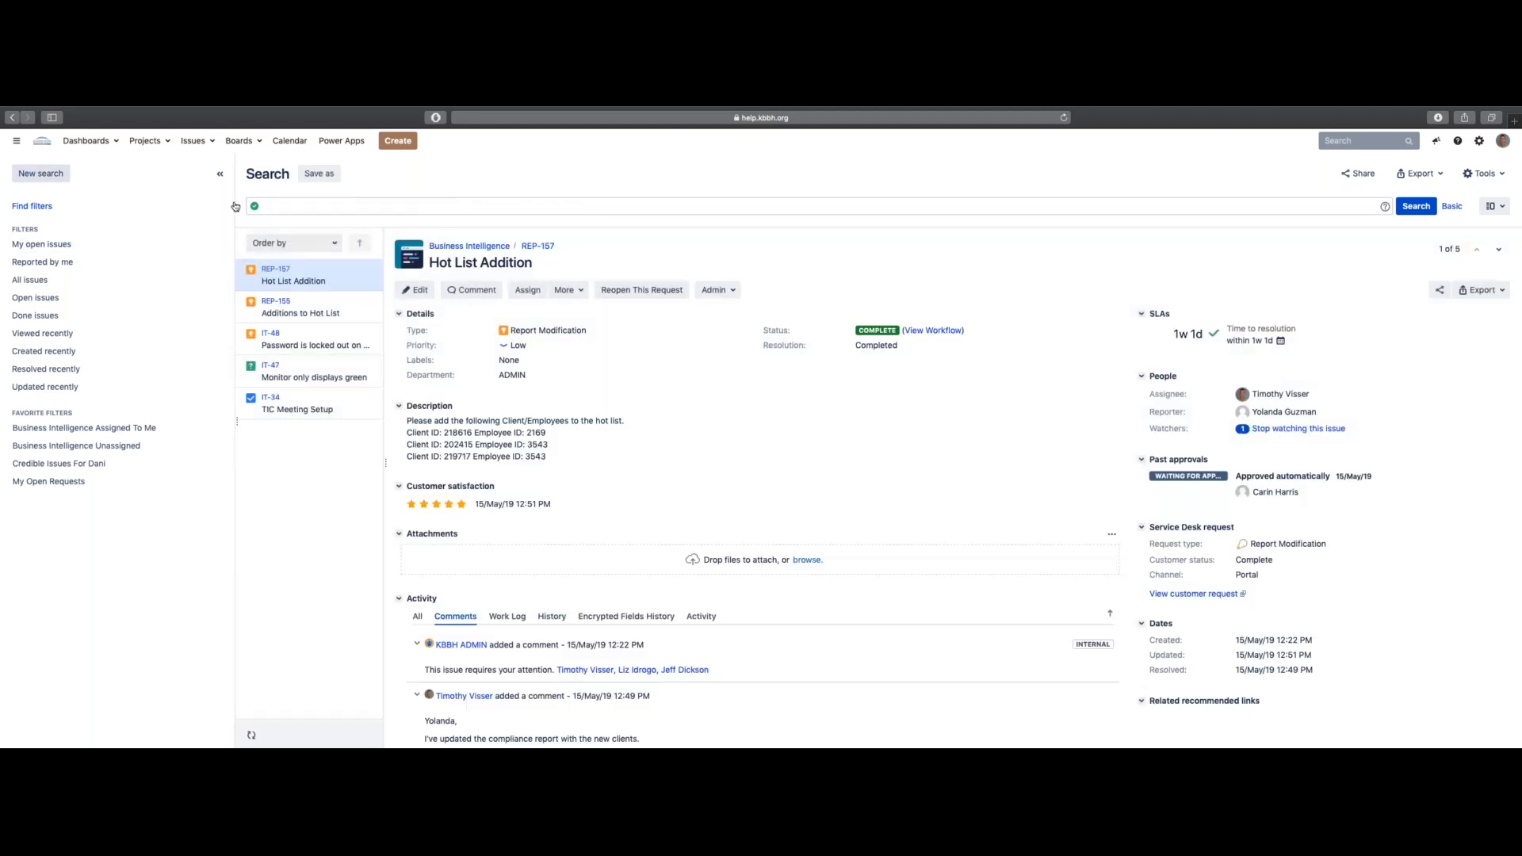
pyautogui.click(293, 206)
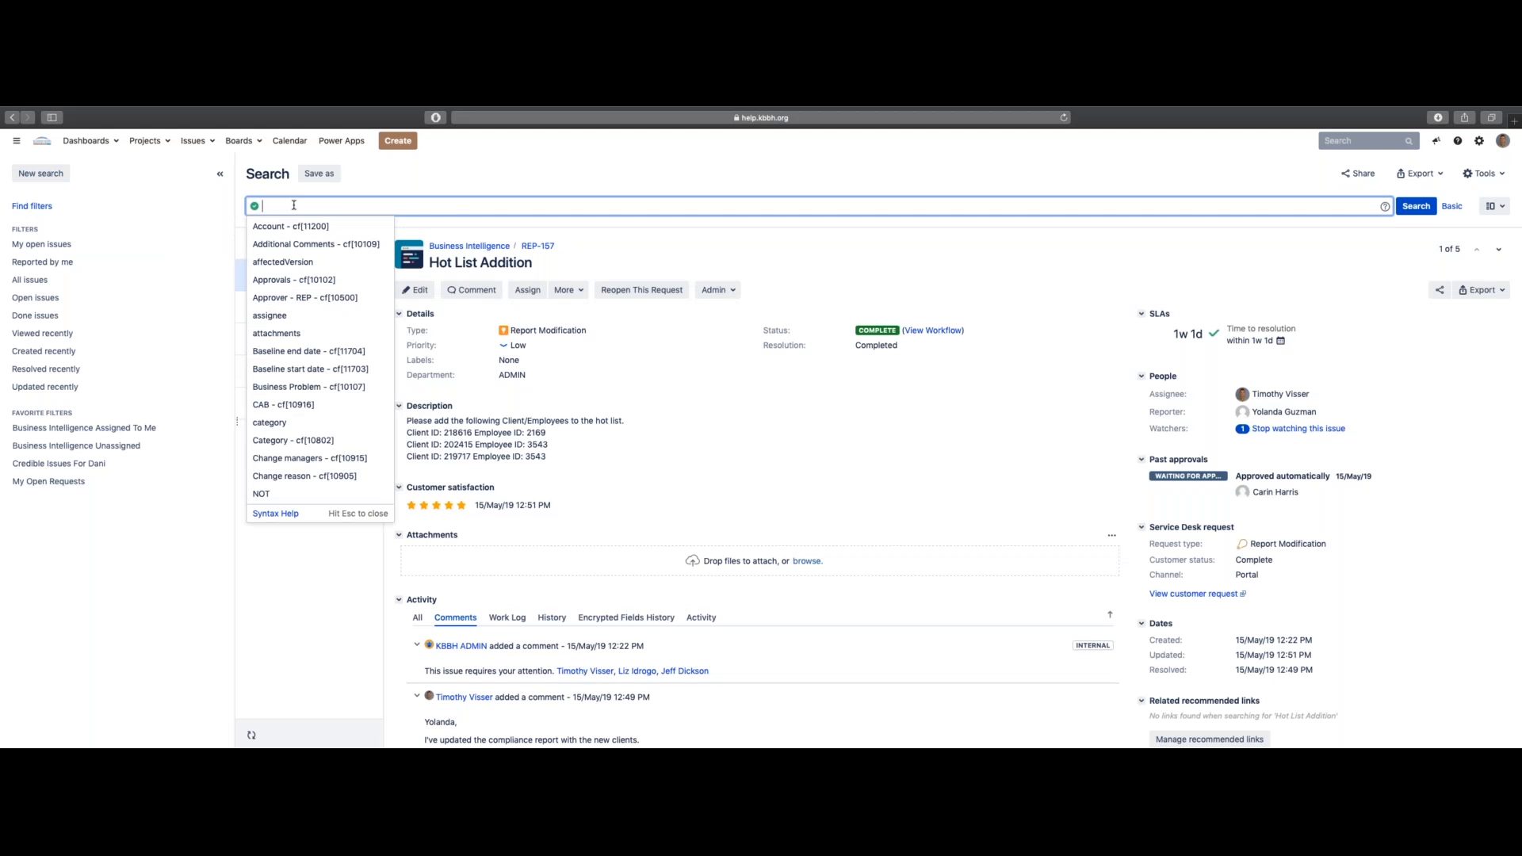
pyautogui.write('ass')
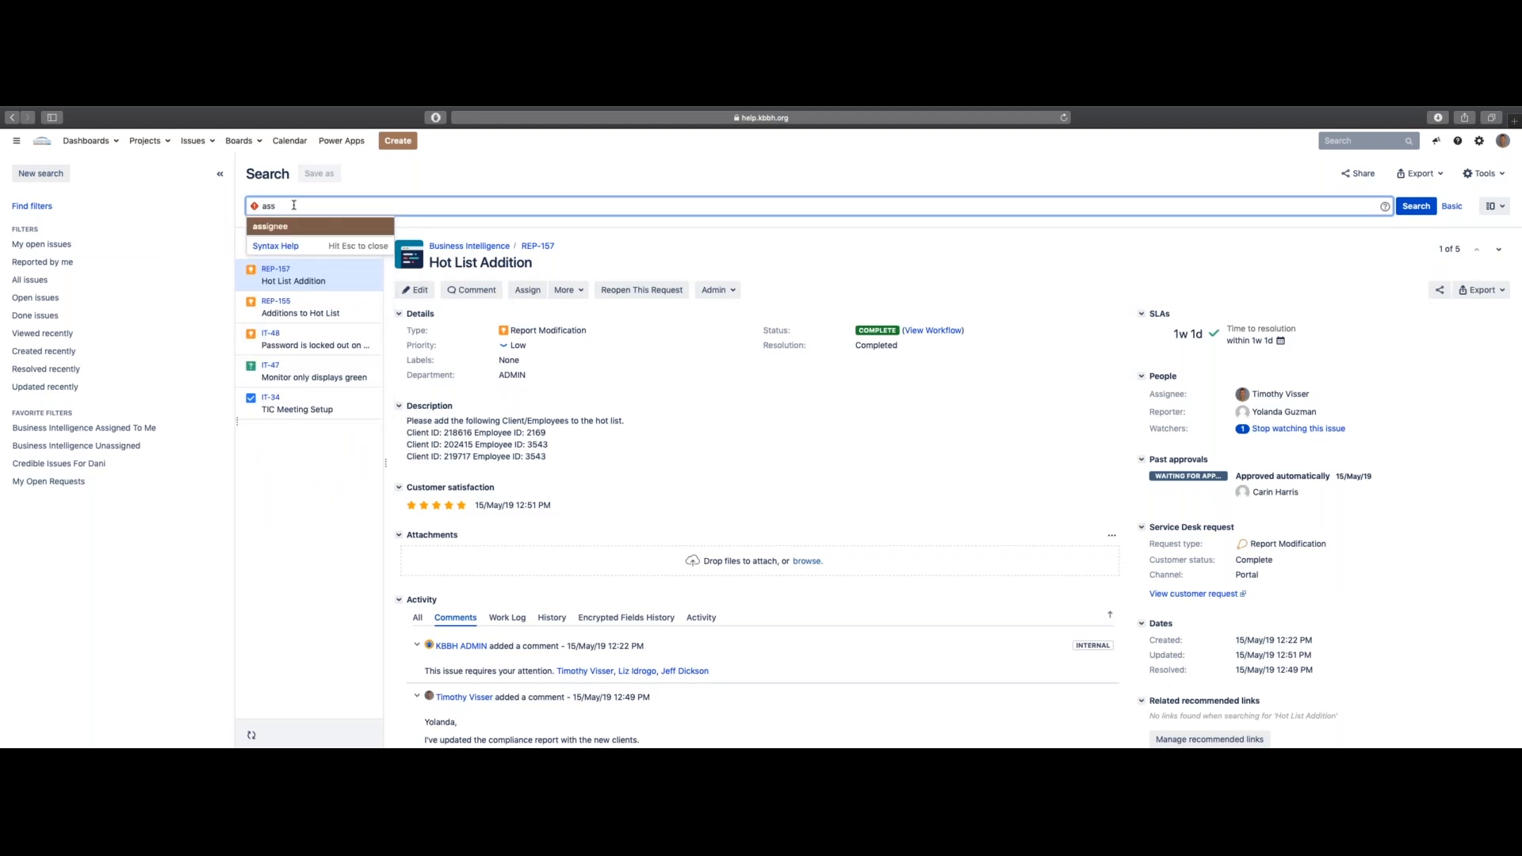
pyautogui.press('Return')
pyautogui.press('Return')
pyautogui.write('tvis')
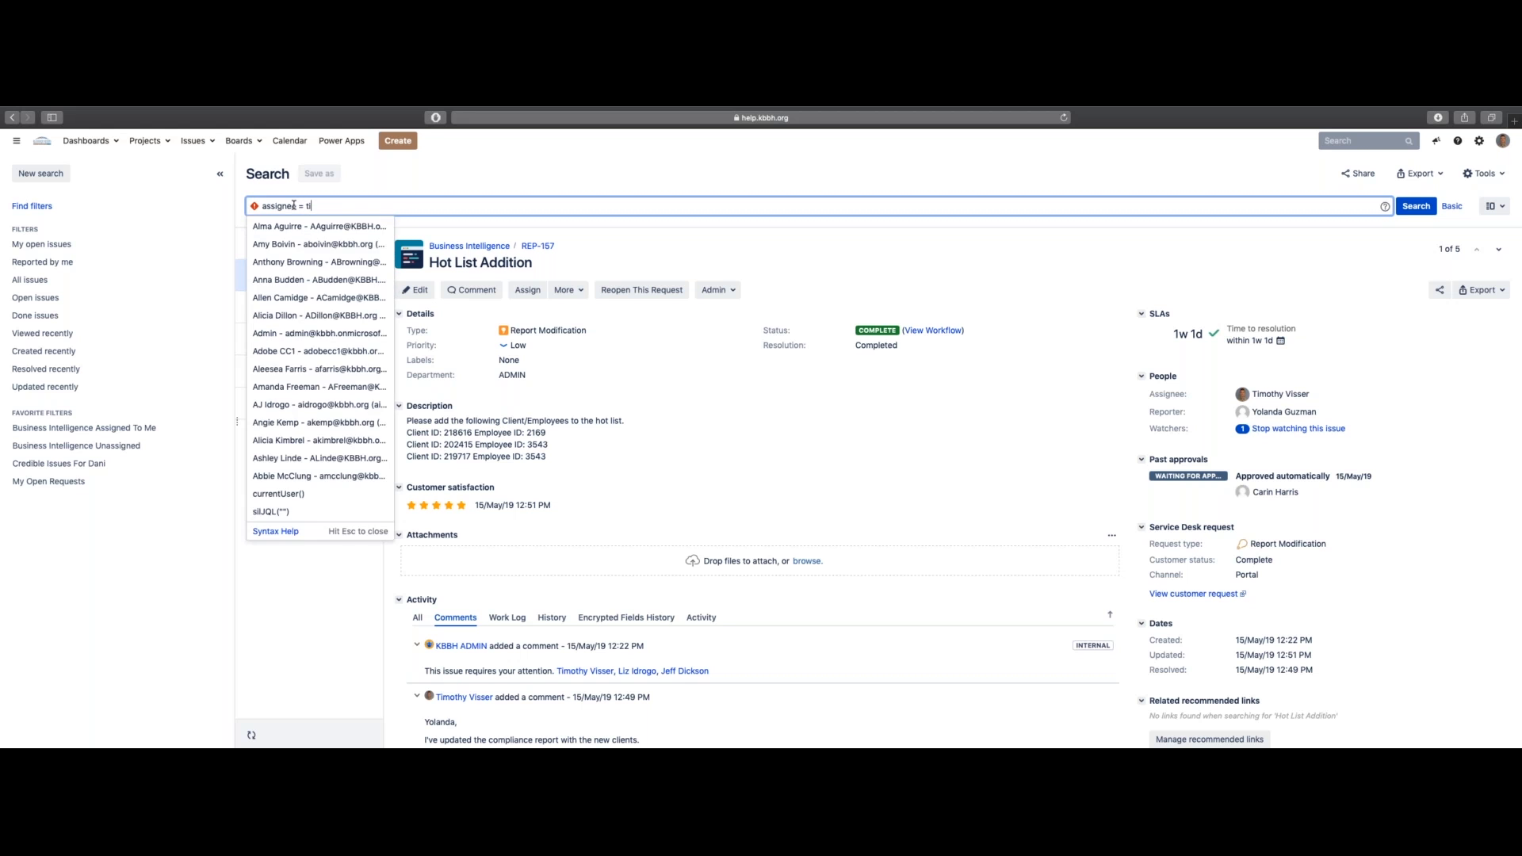
pyautogui.press('Return')
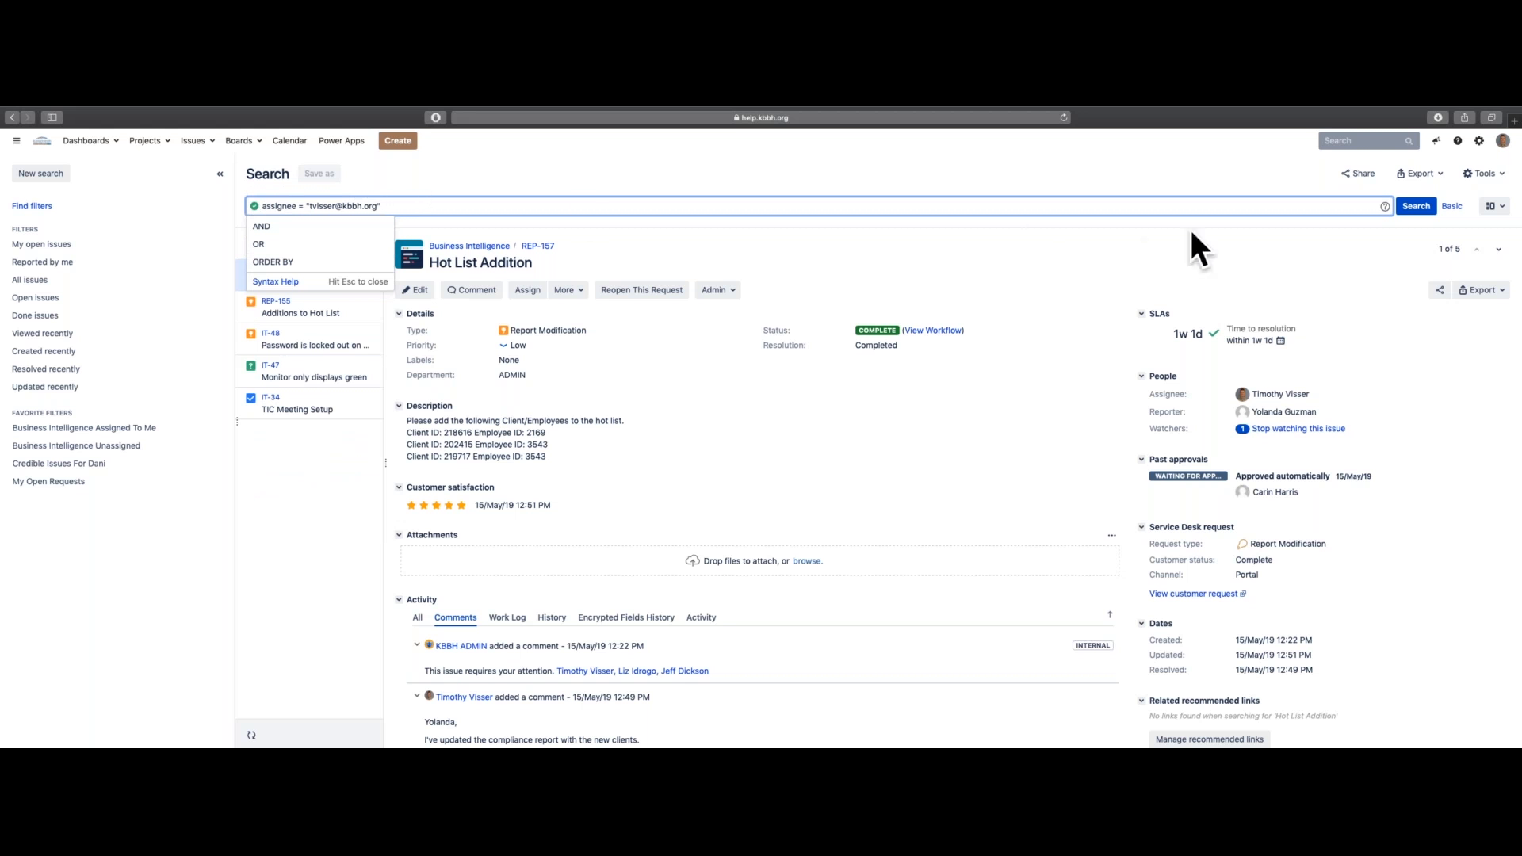
pyautogui.click(1415, 207)
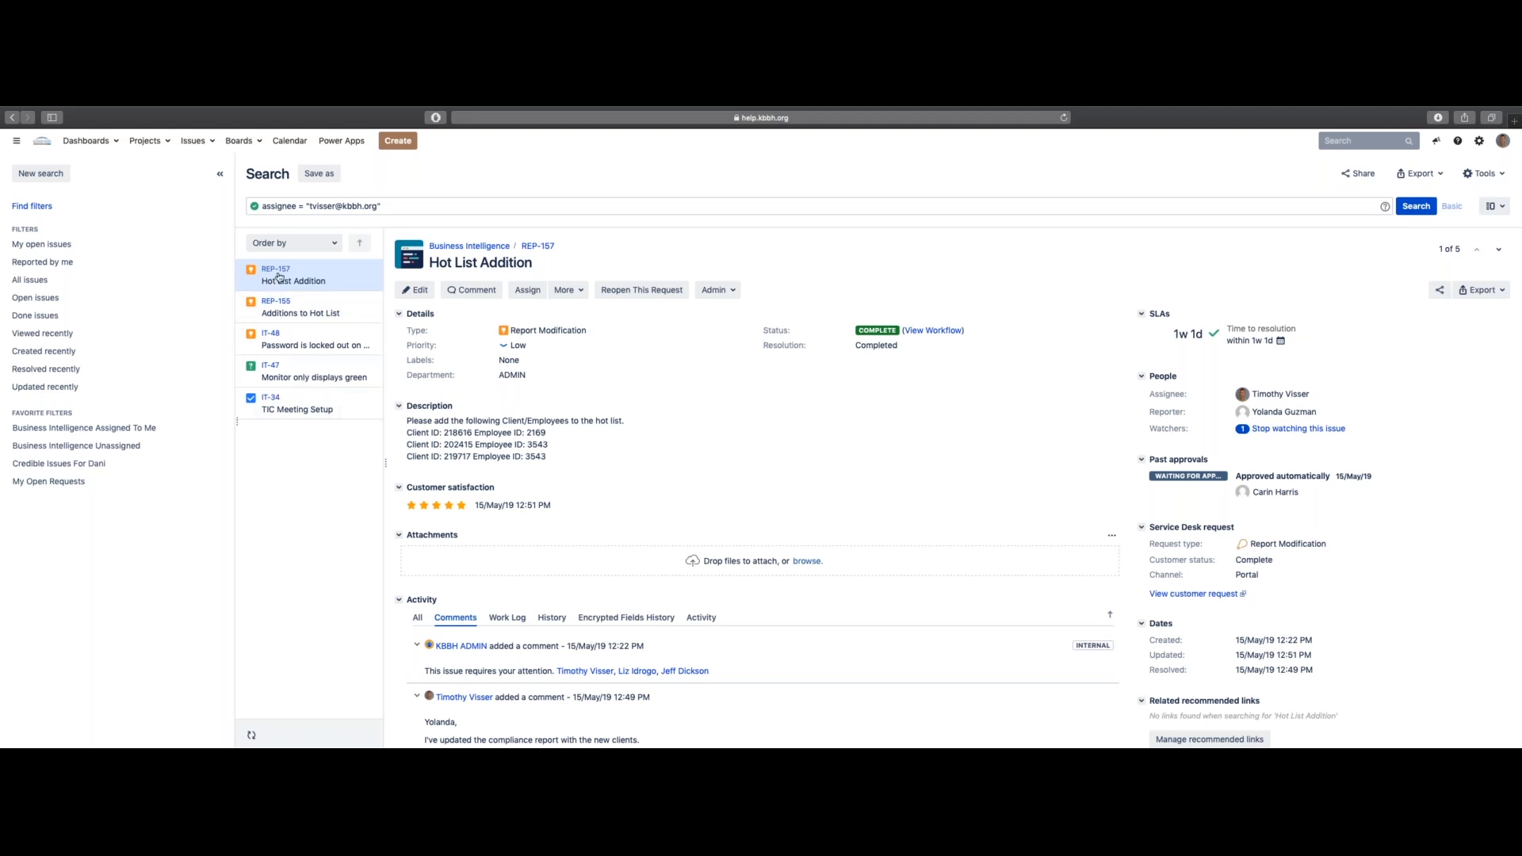
# Extend the assignee query with AND resolution = Unresolved and run the search
pyautogui.click(404, 206)
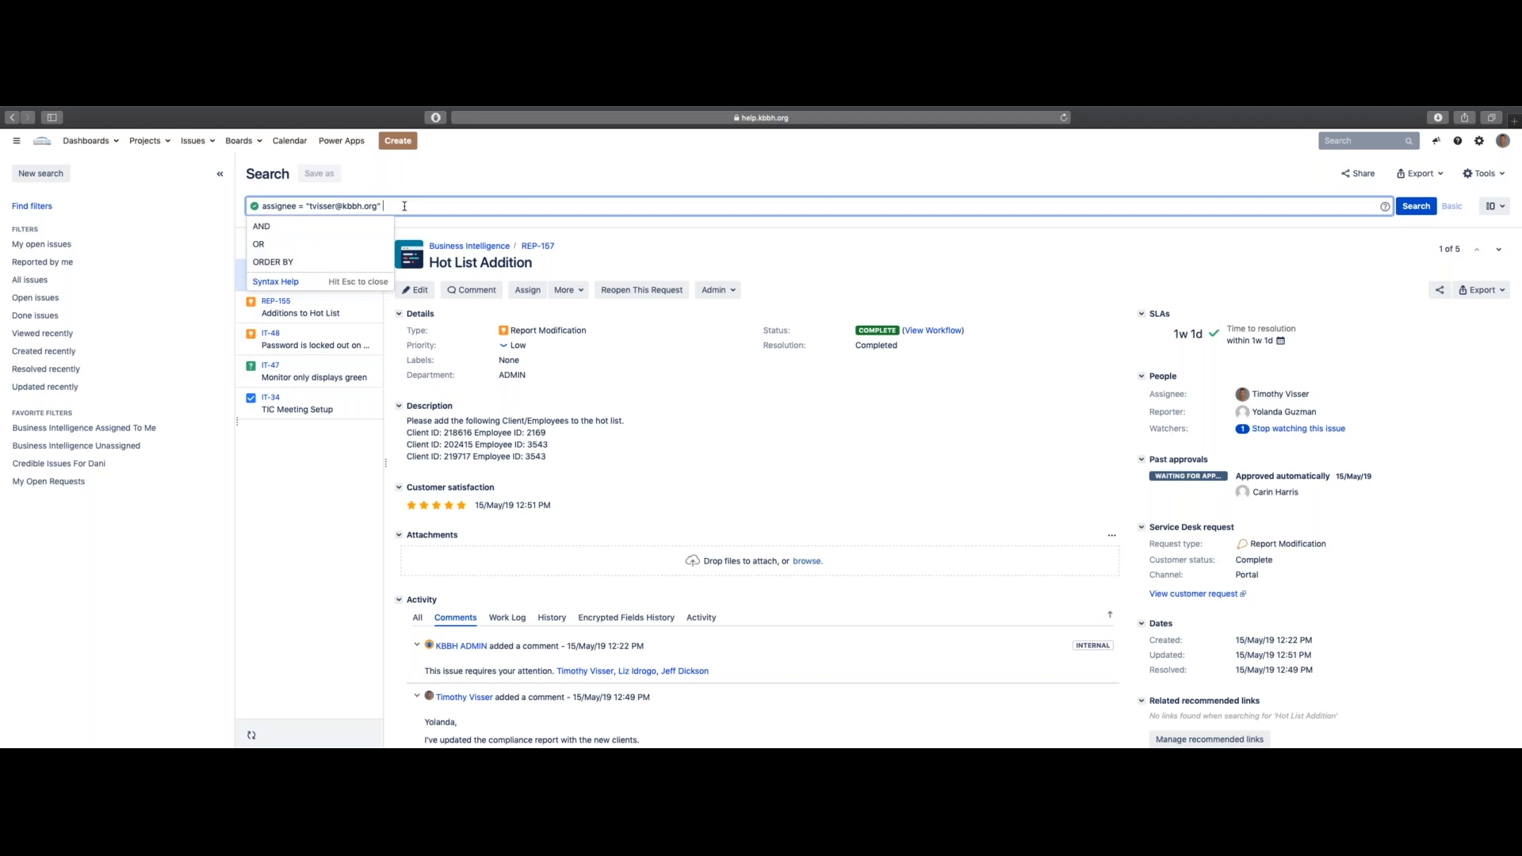
pyautogui.click(334, 227)
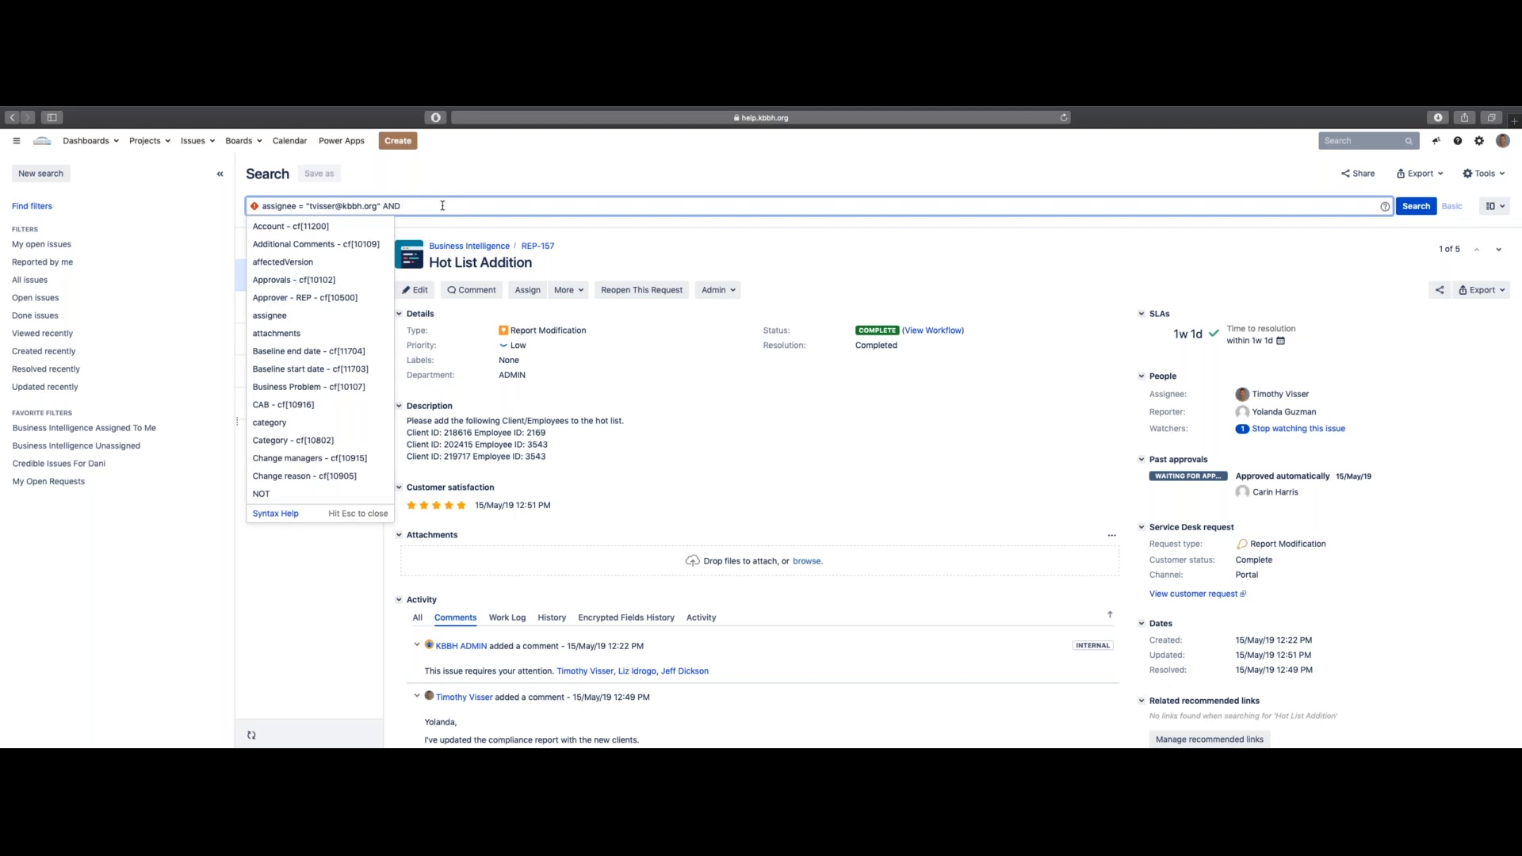
pyautogui.write('reso')
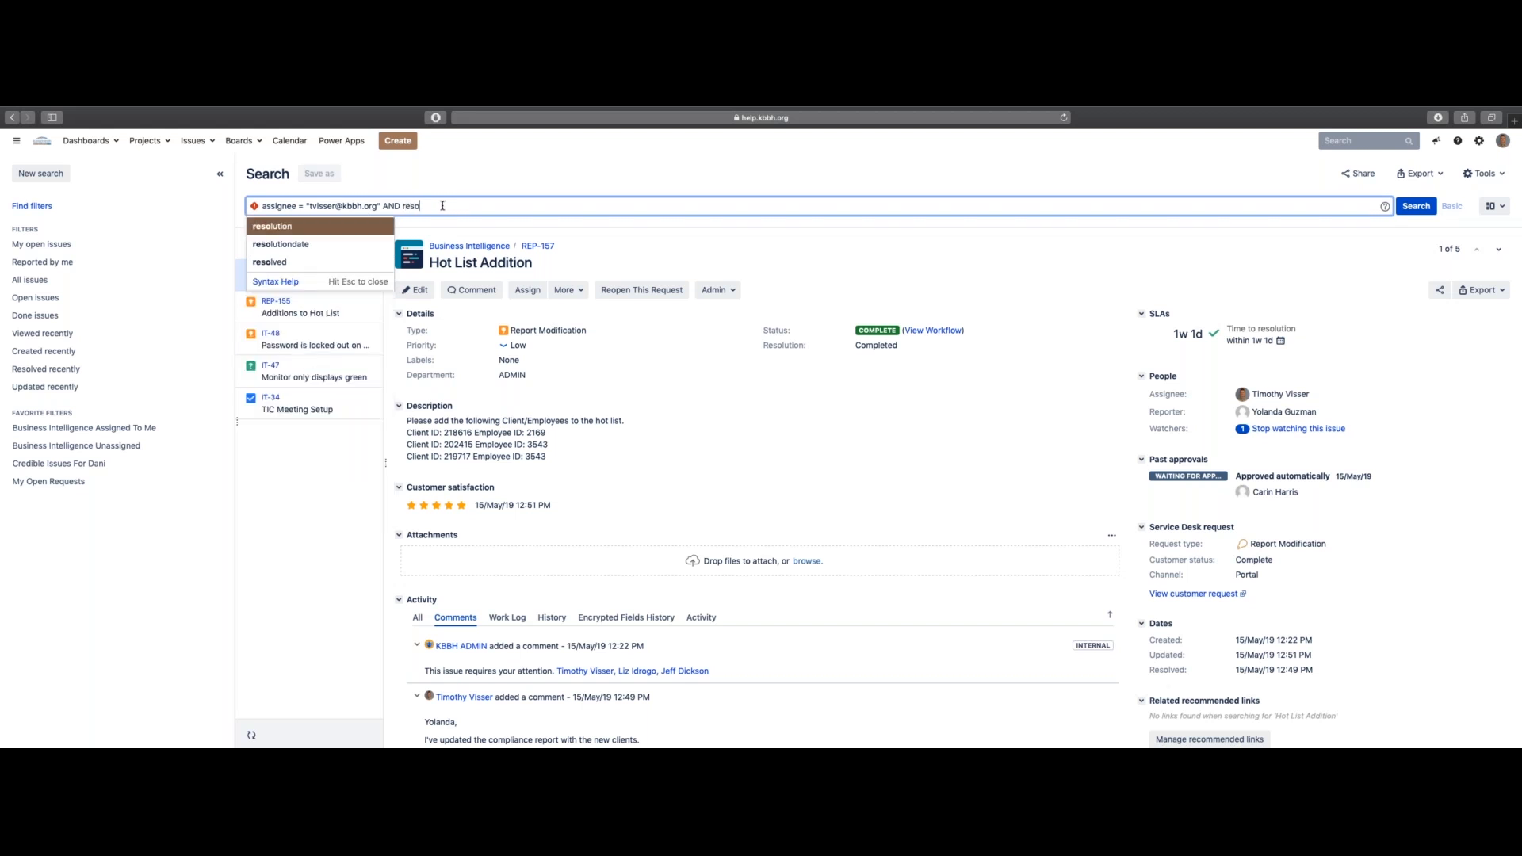
pyautogui.press('Return')
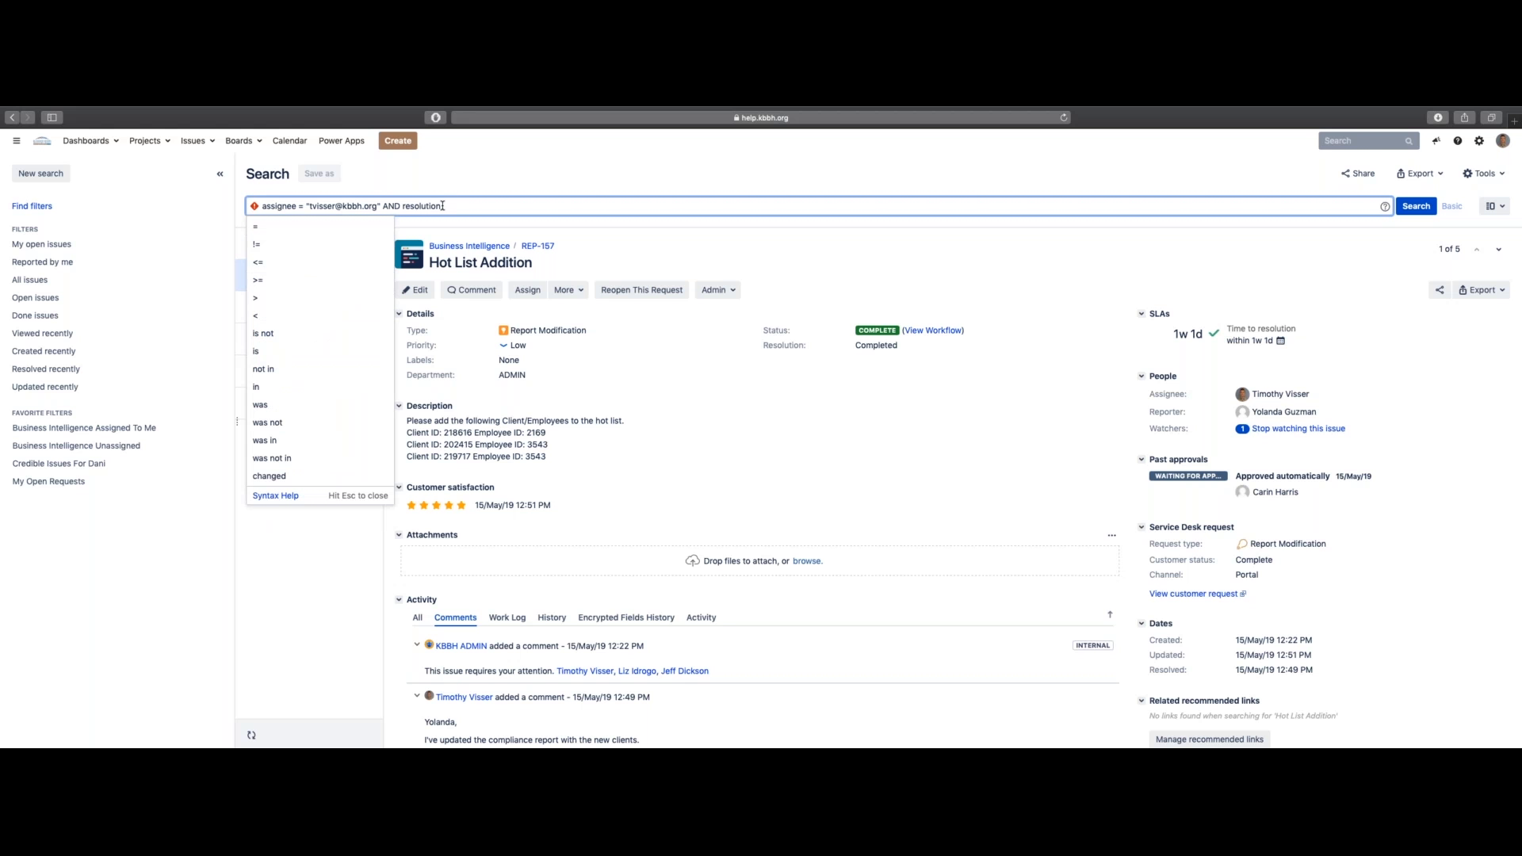
pyautogui.write('=')
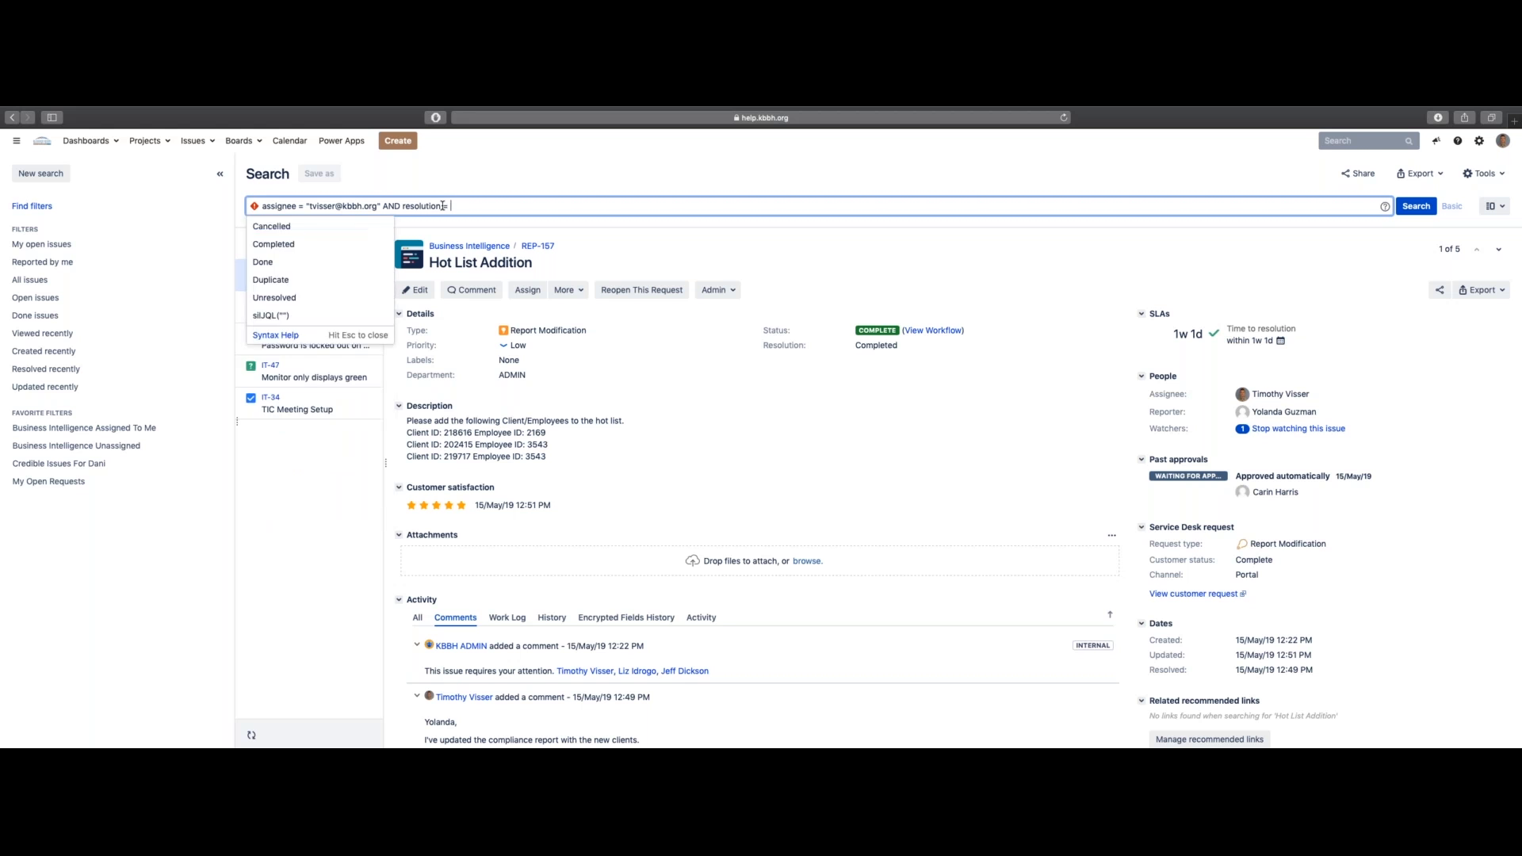
pyautogui.click(281, 298)
pyautogui.click(1416, 206)
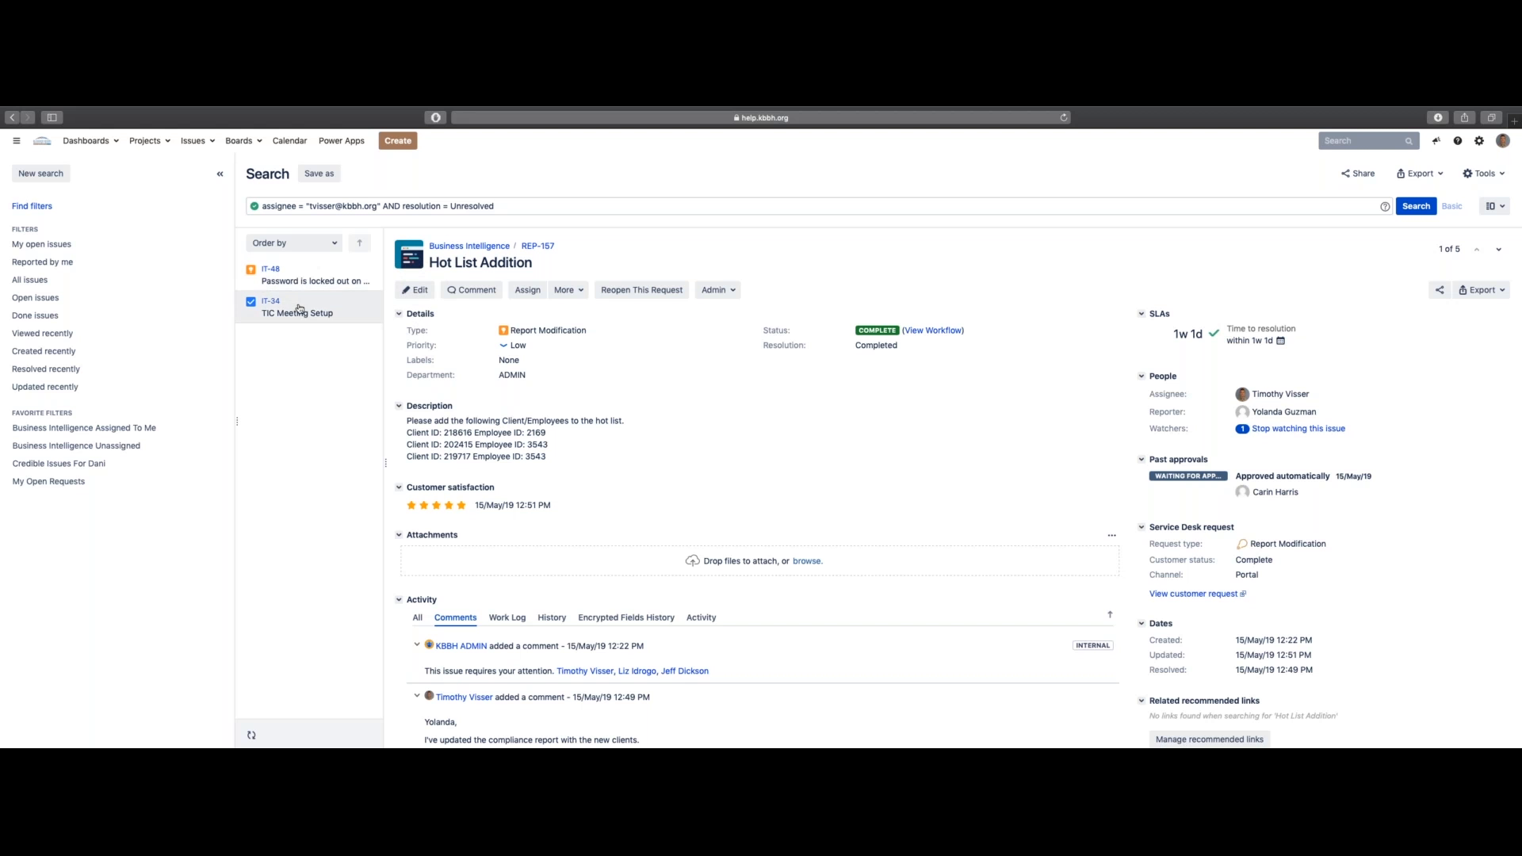
# Save the search as a filter named My Unresolved Requests and show the list of saved issue filters
pyautogui.click(316, 175)
pyautogui.write('My Unresolved Req')
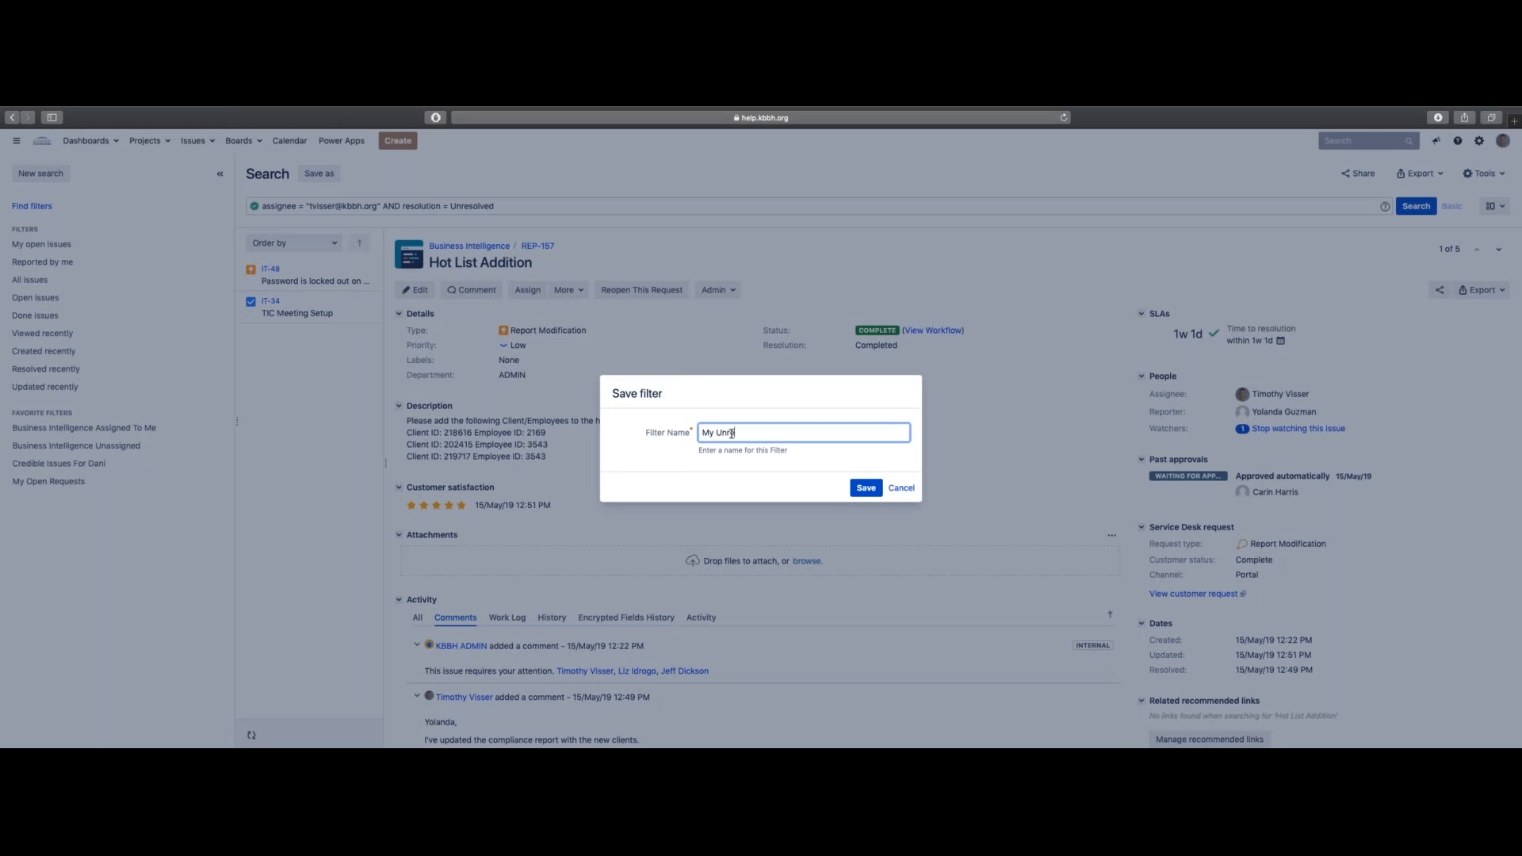
pyautogui.write('uests')
pyautogui.press('Return')
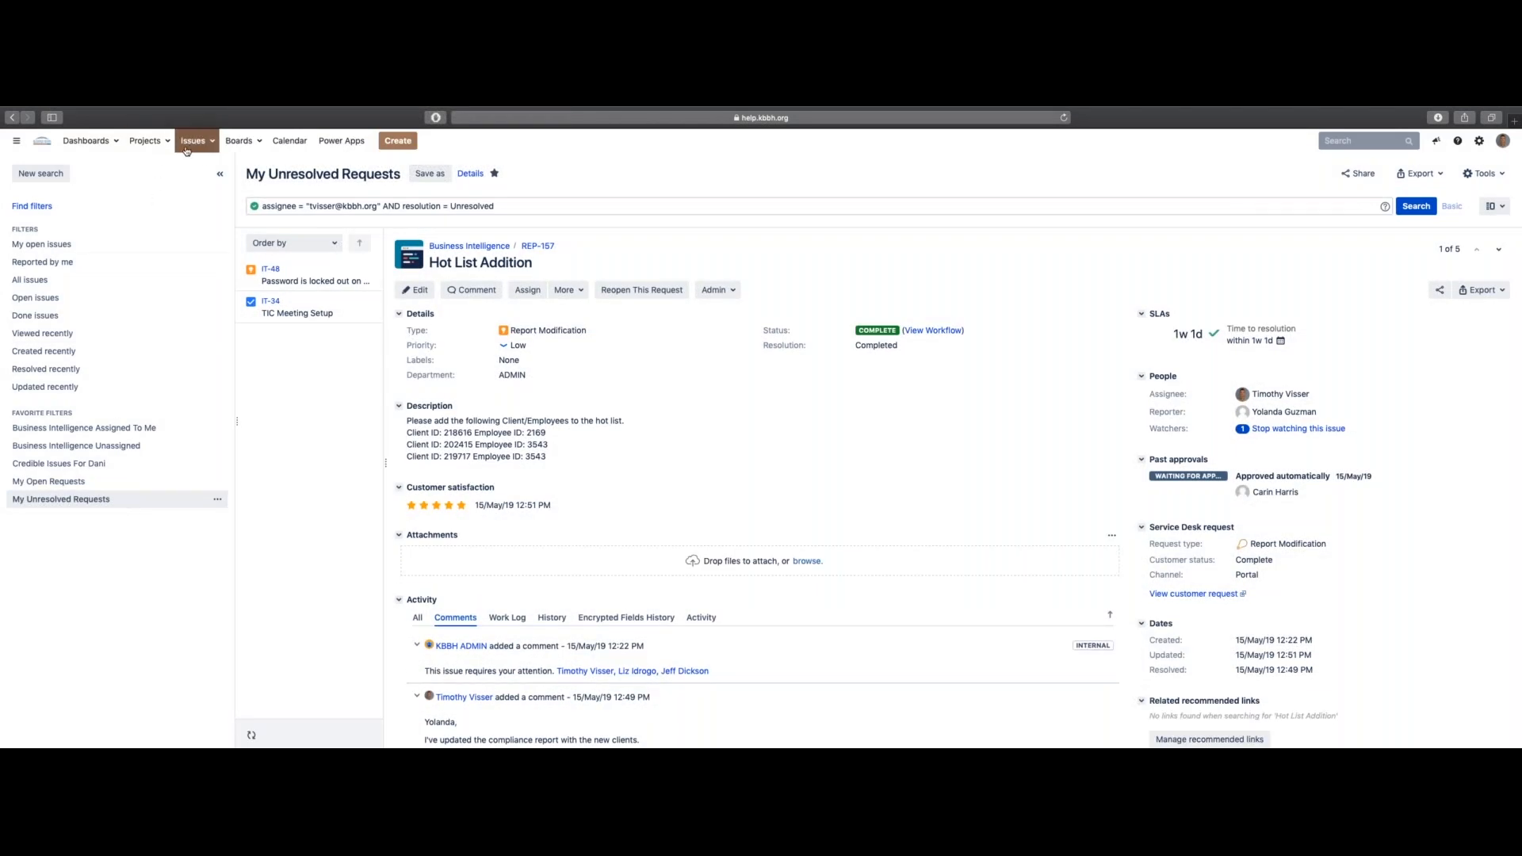
pyautogui.click(190, 150)
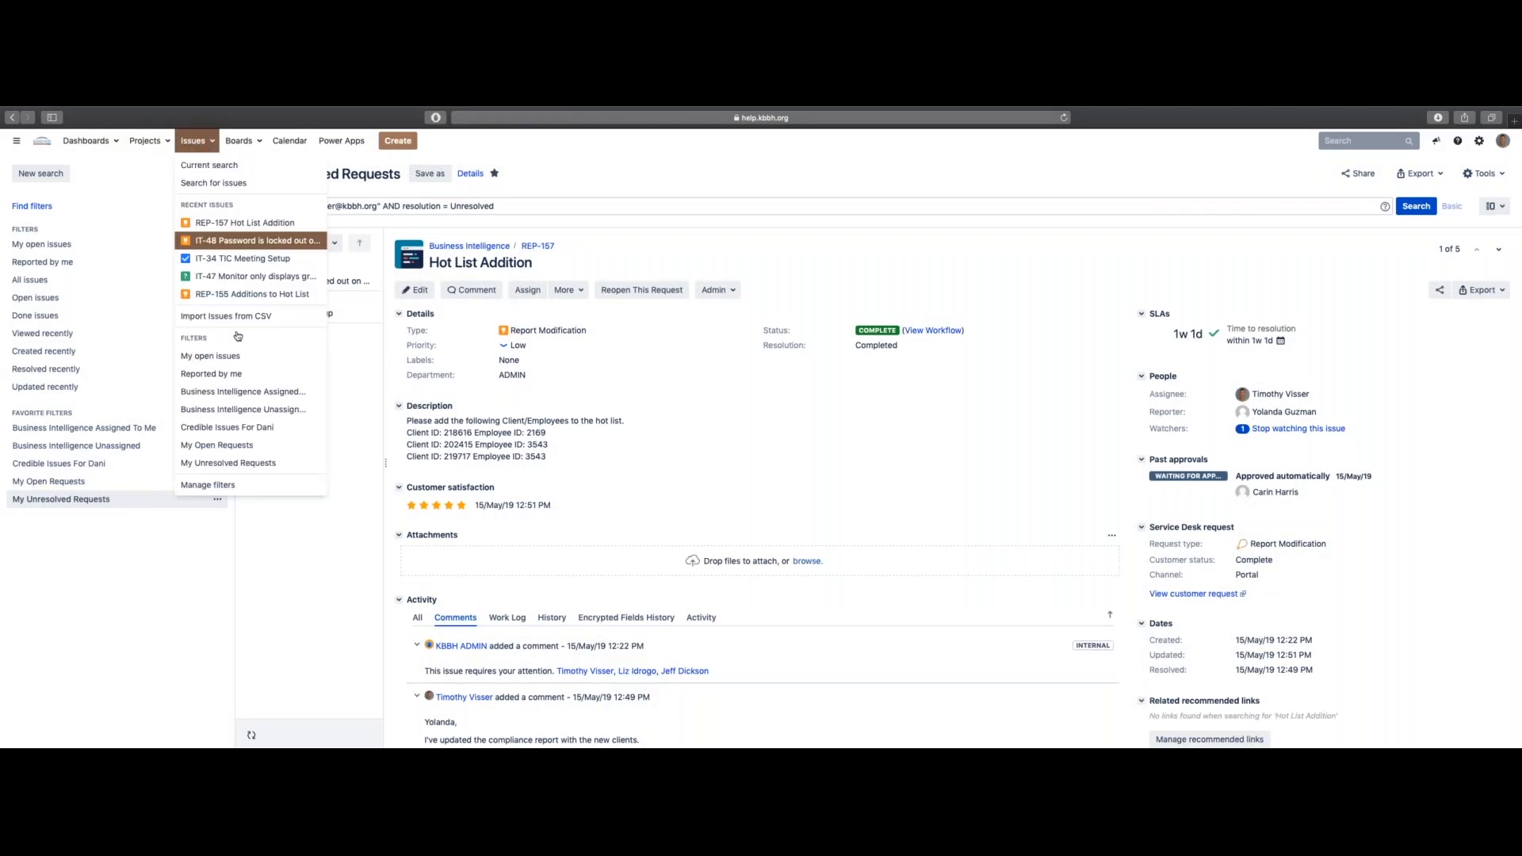
# View the My Unresolved Requests filter results, start a blank issue search, and return to the My Unresolved Requests filter
pyautogui.click(230, 463)
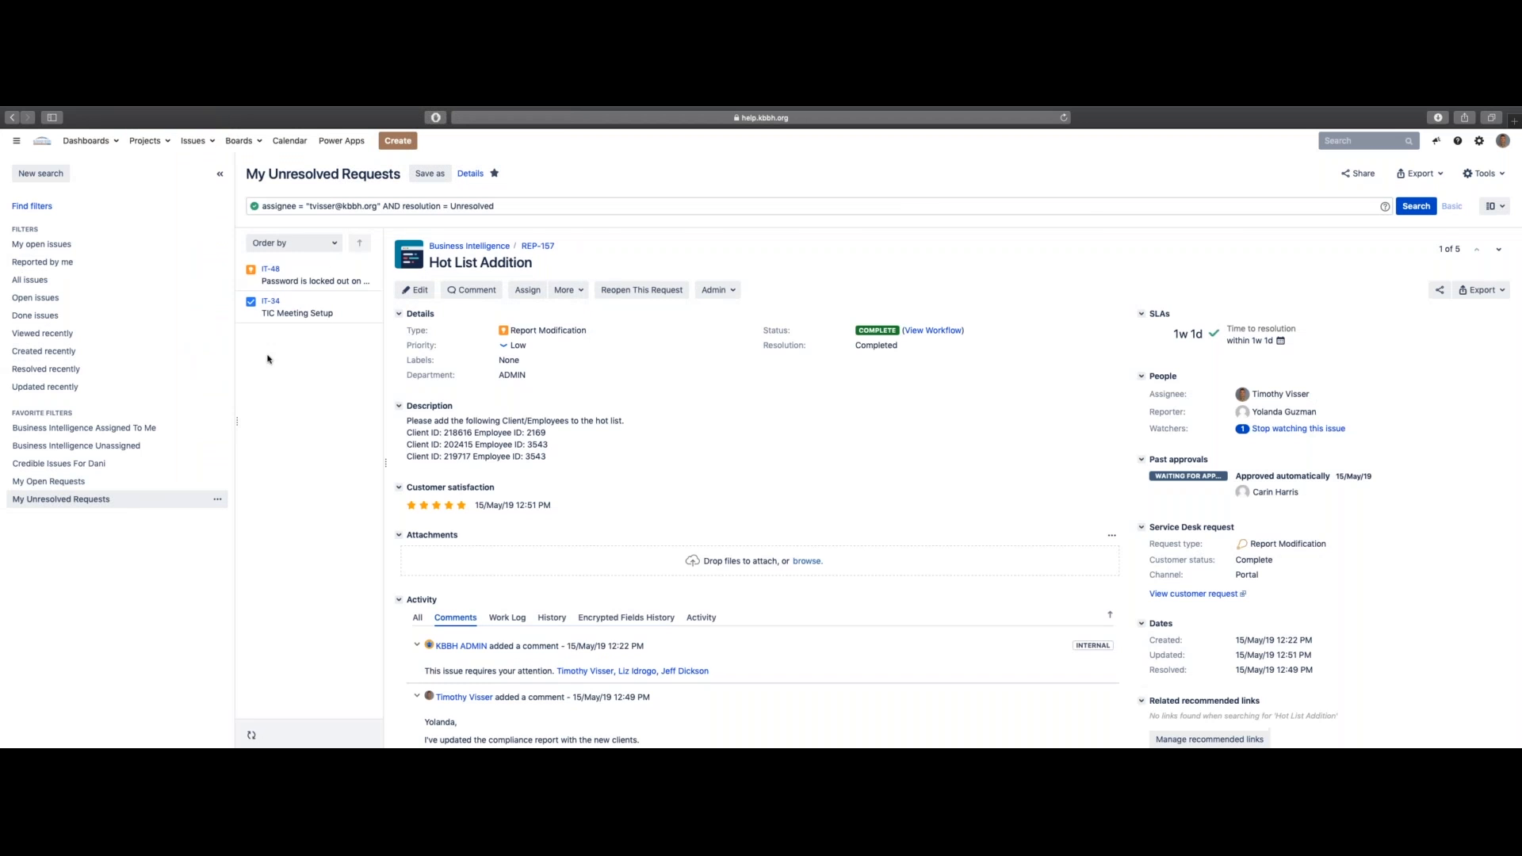
pyautogui.click(193, 141)
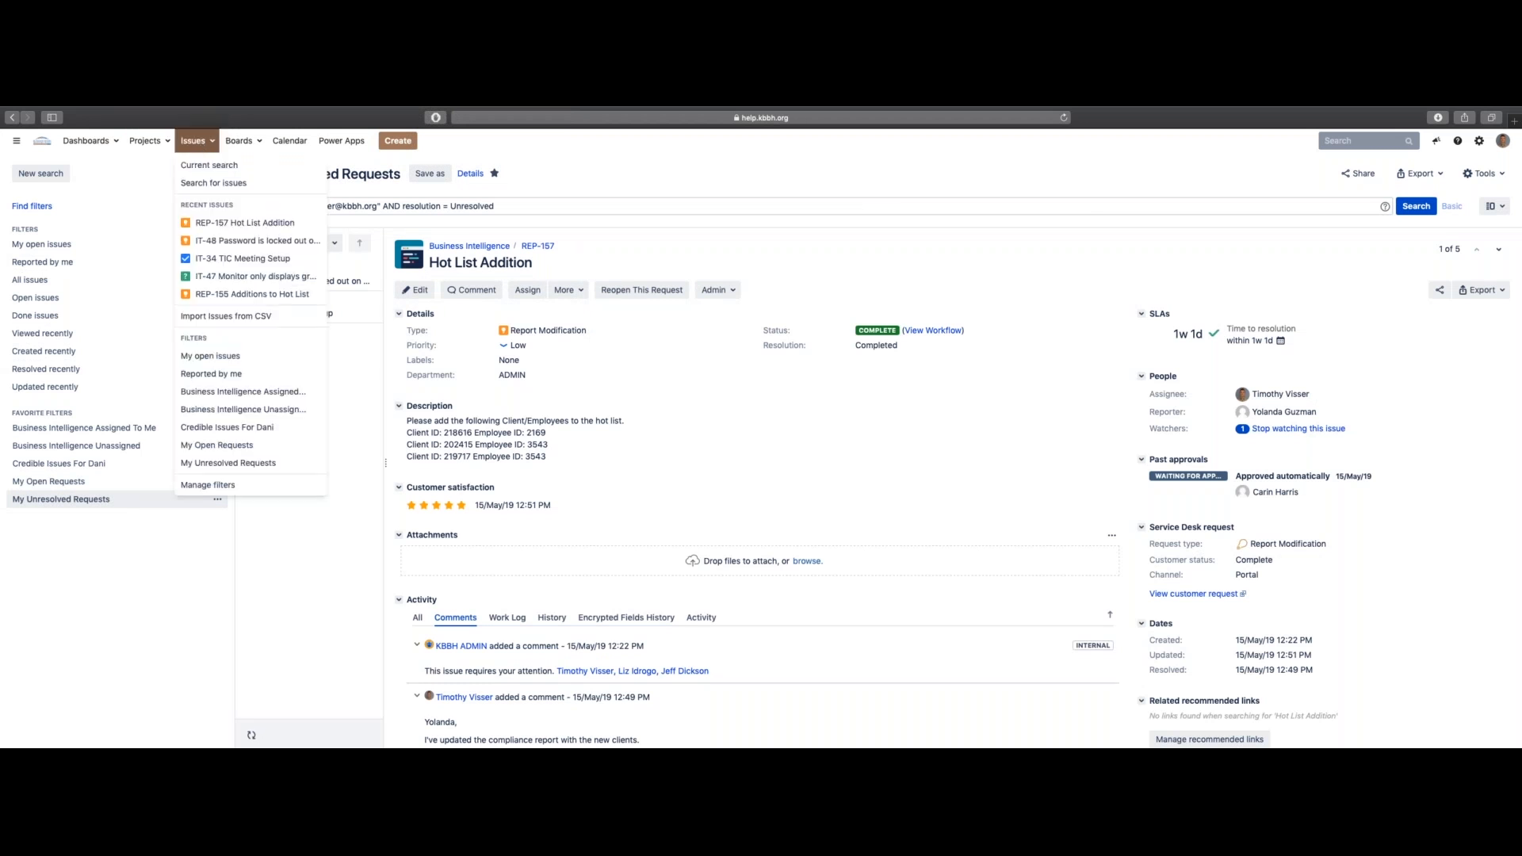
pyautogui.click(209, 184)
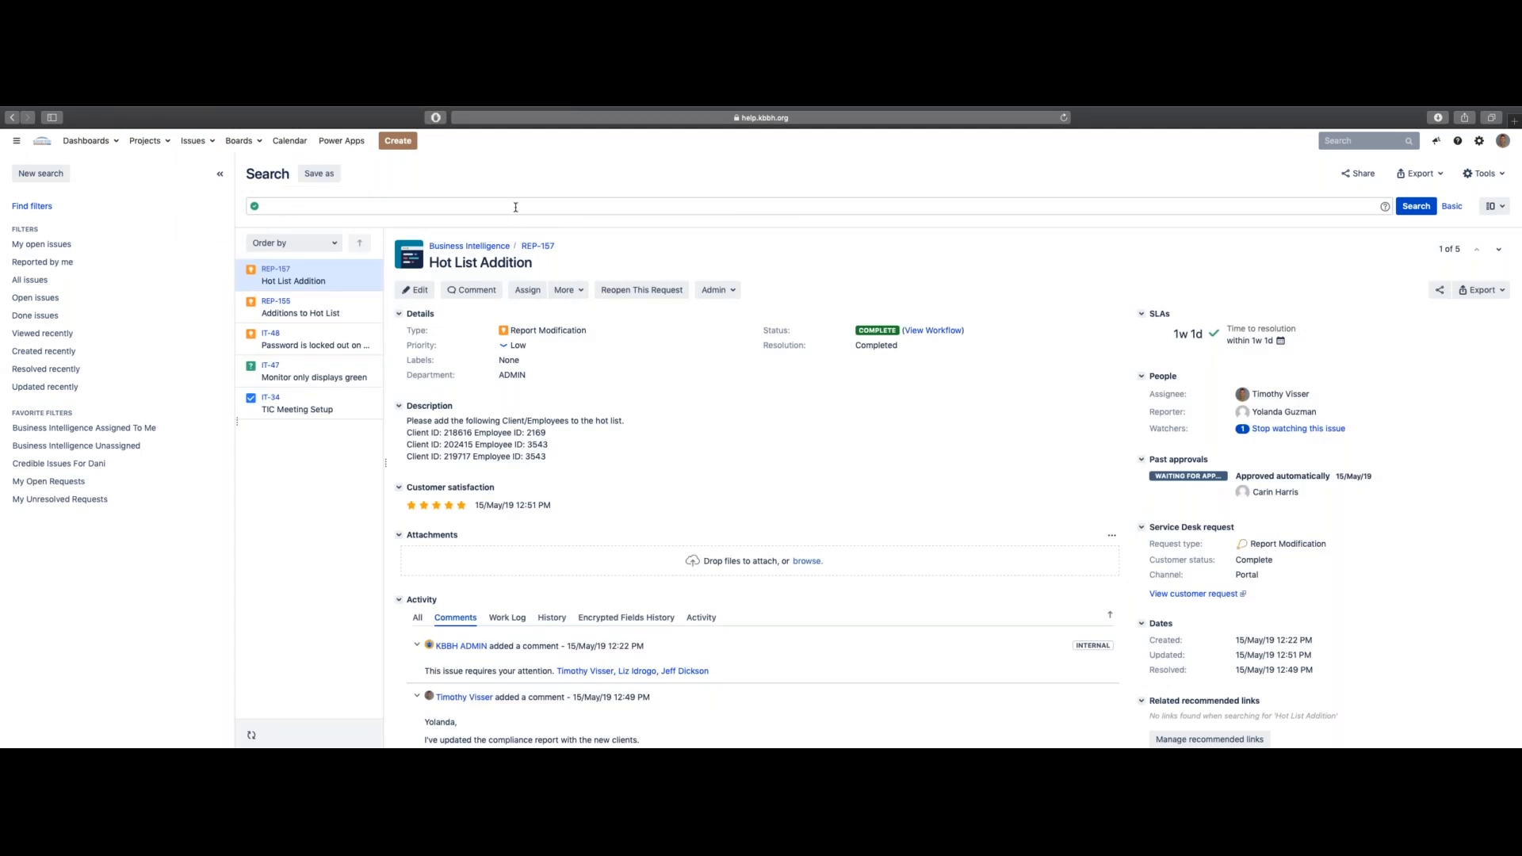
pyautogui.click(77, 500)
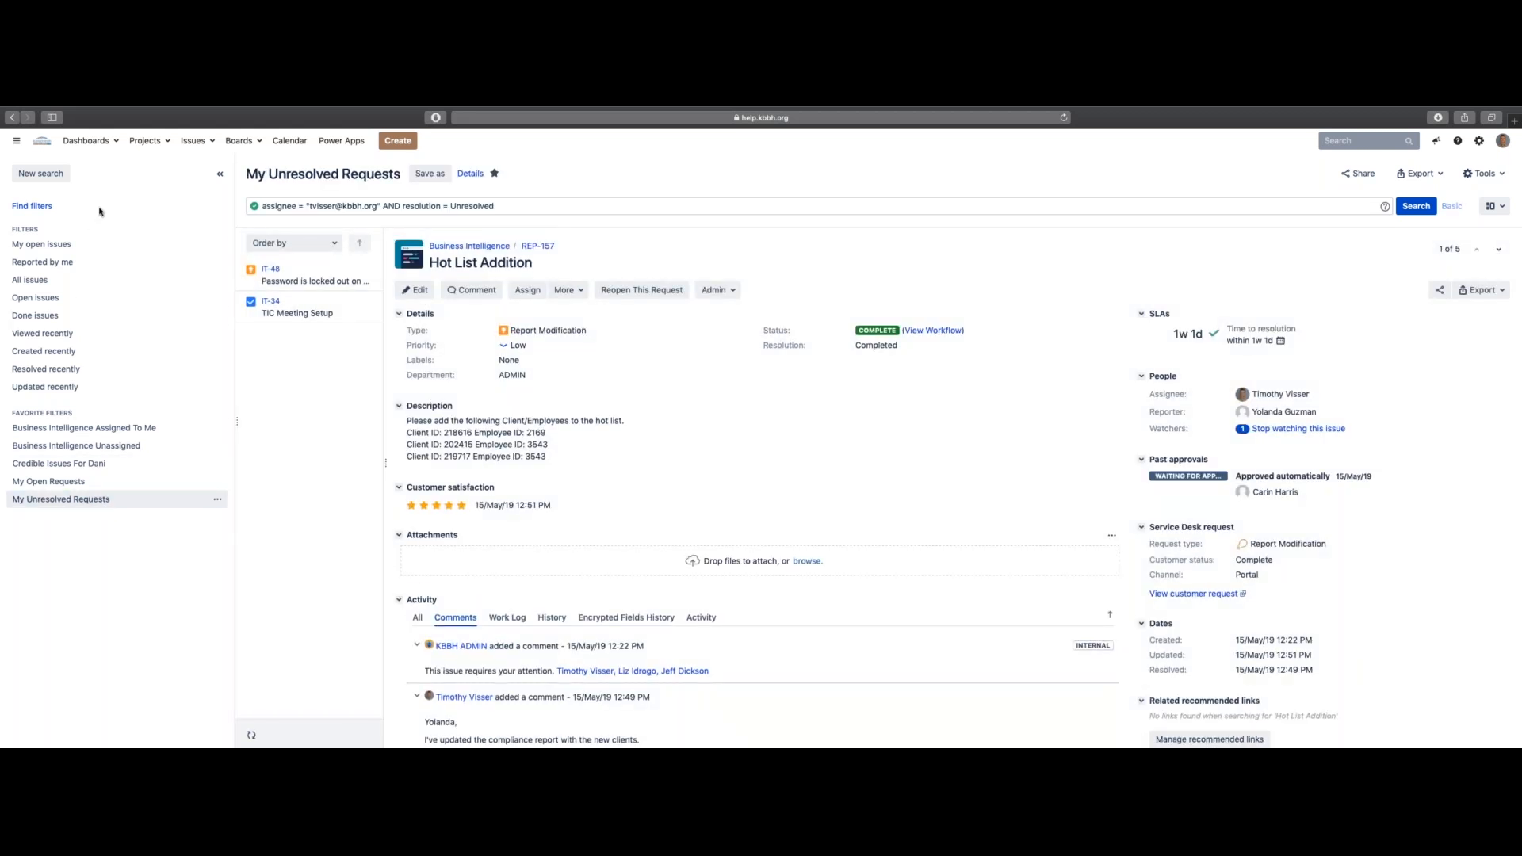
# Permanently delete the Filter Results gadget for My Open Requests from My Dashboard
pyautogui.click(89, 141)
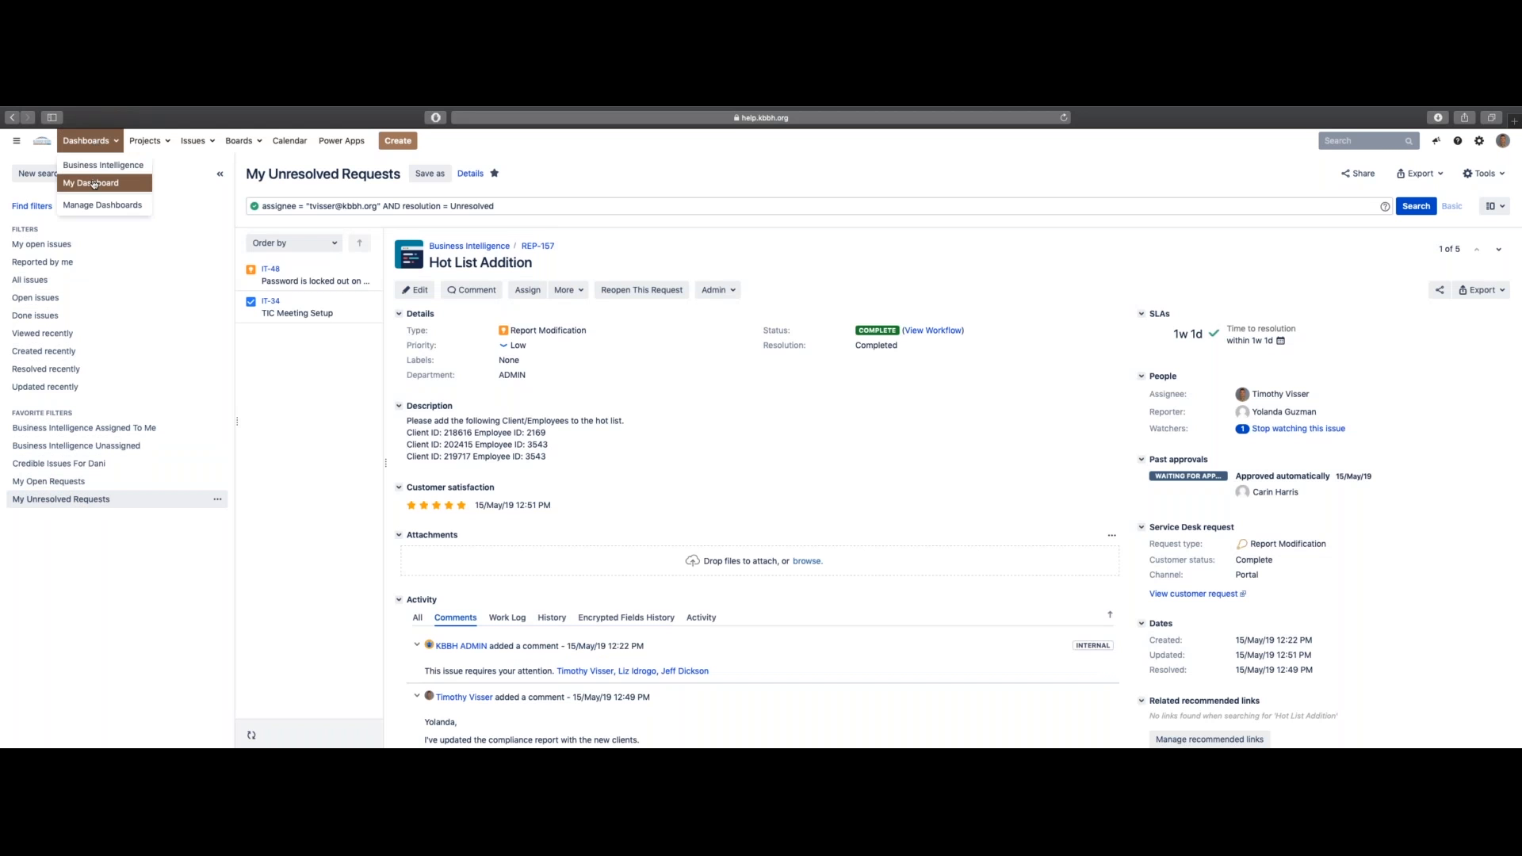
pyautogui.click(93, 183)
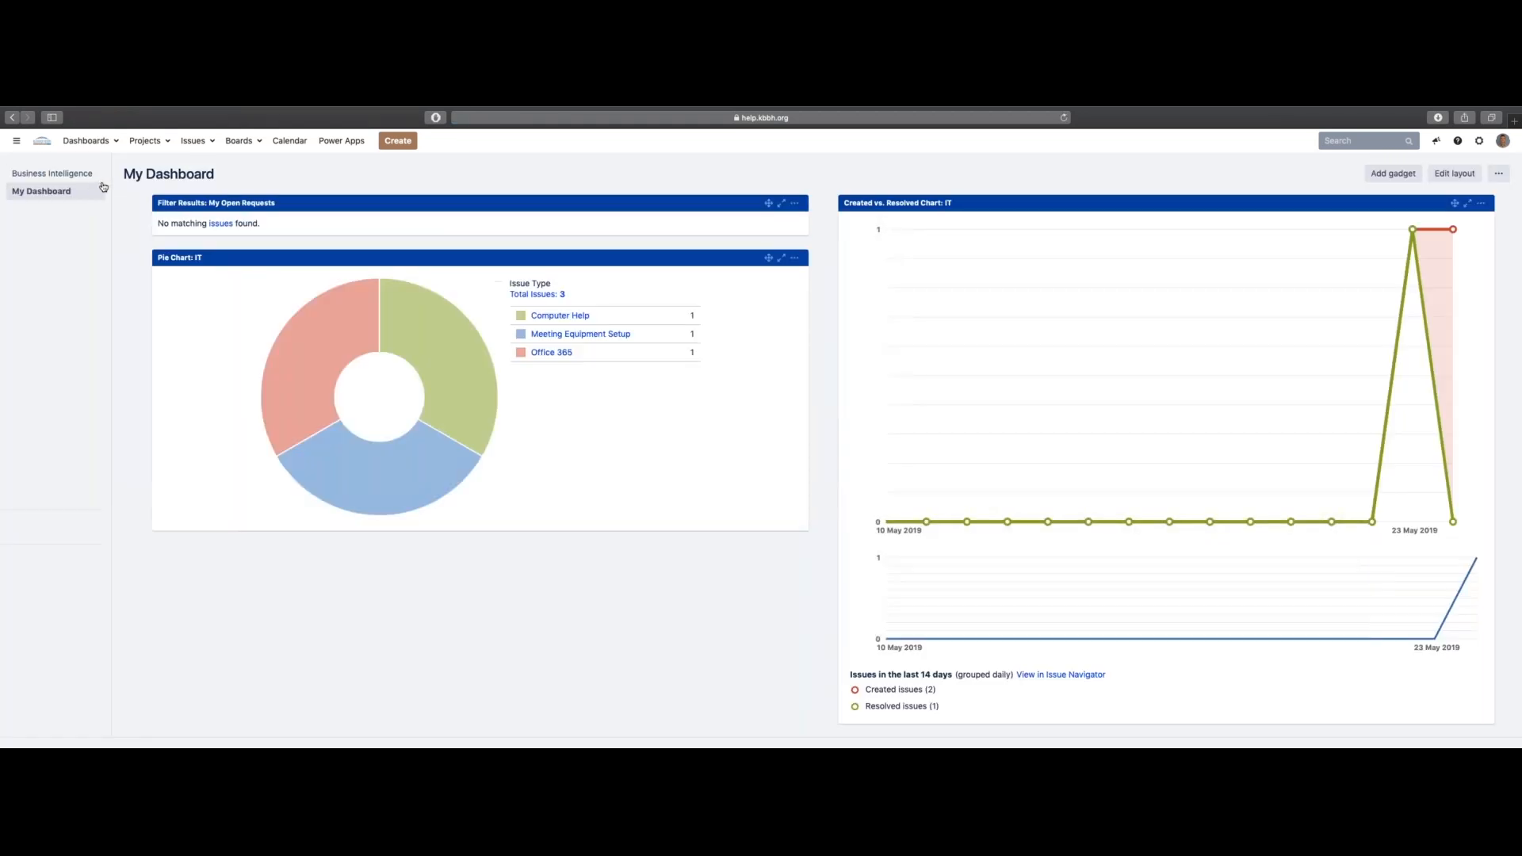
pyautogui.click(794, 203)
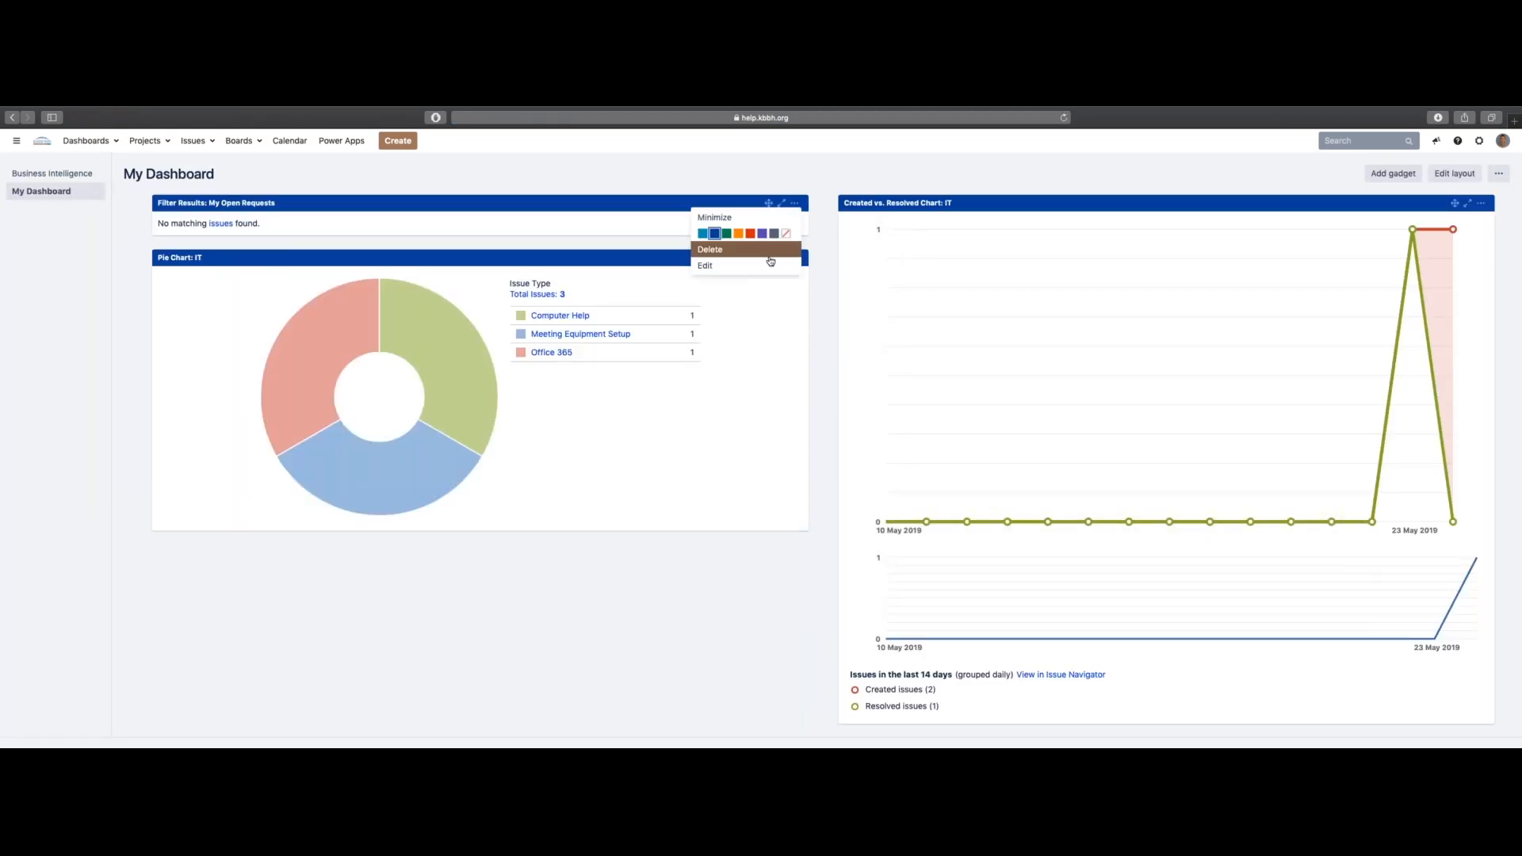
pyautogui.click(747, 250)
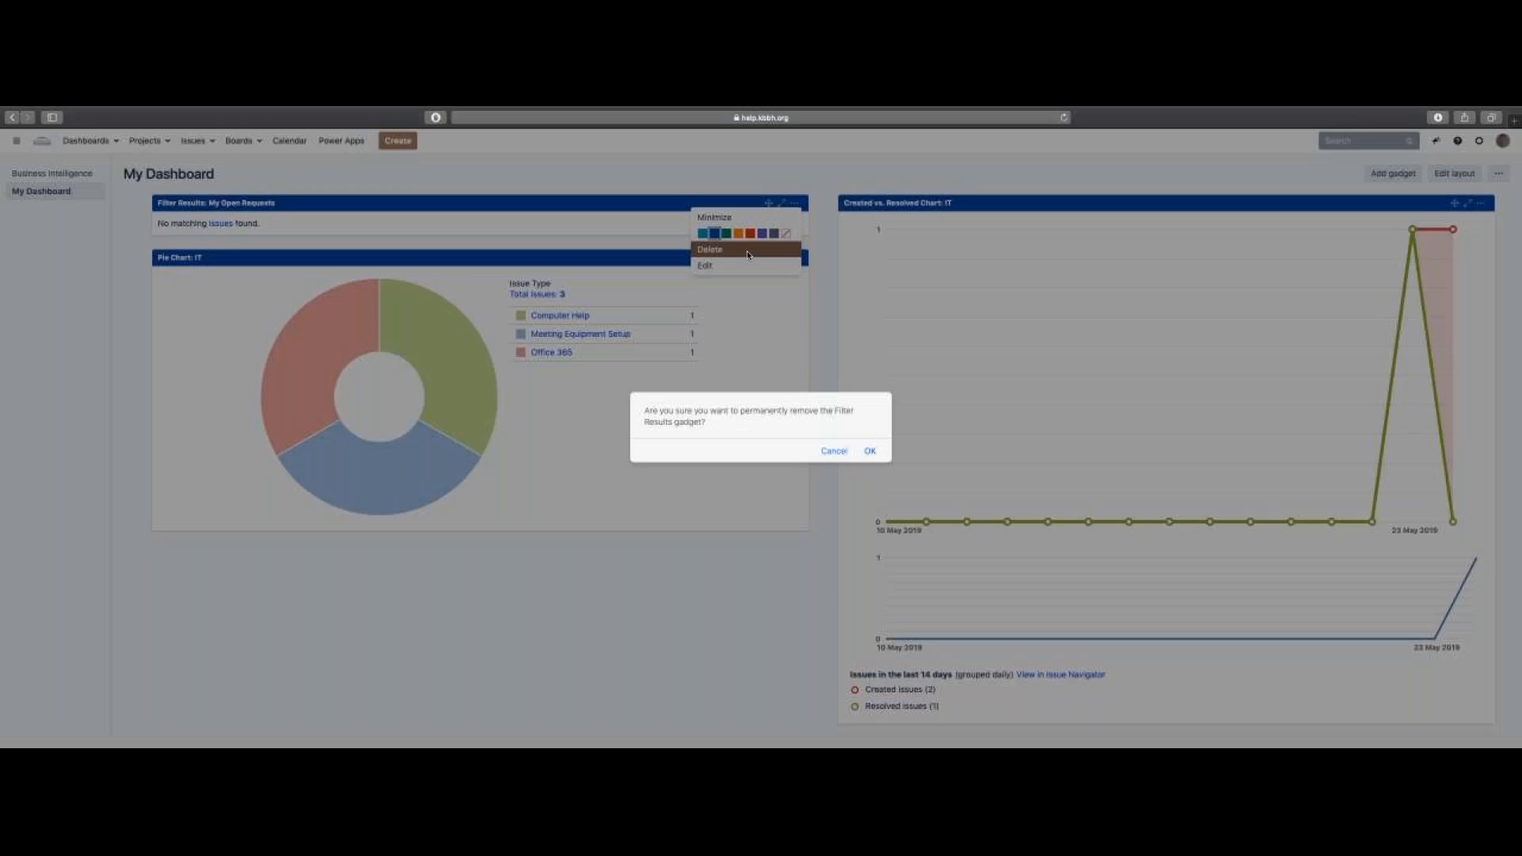
pyautogui.click(870, 451)
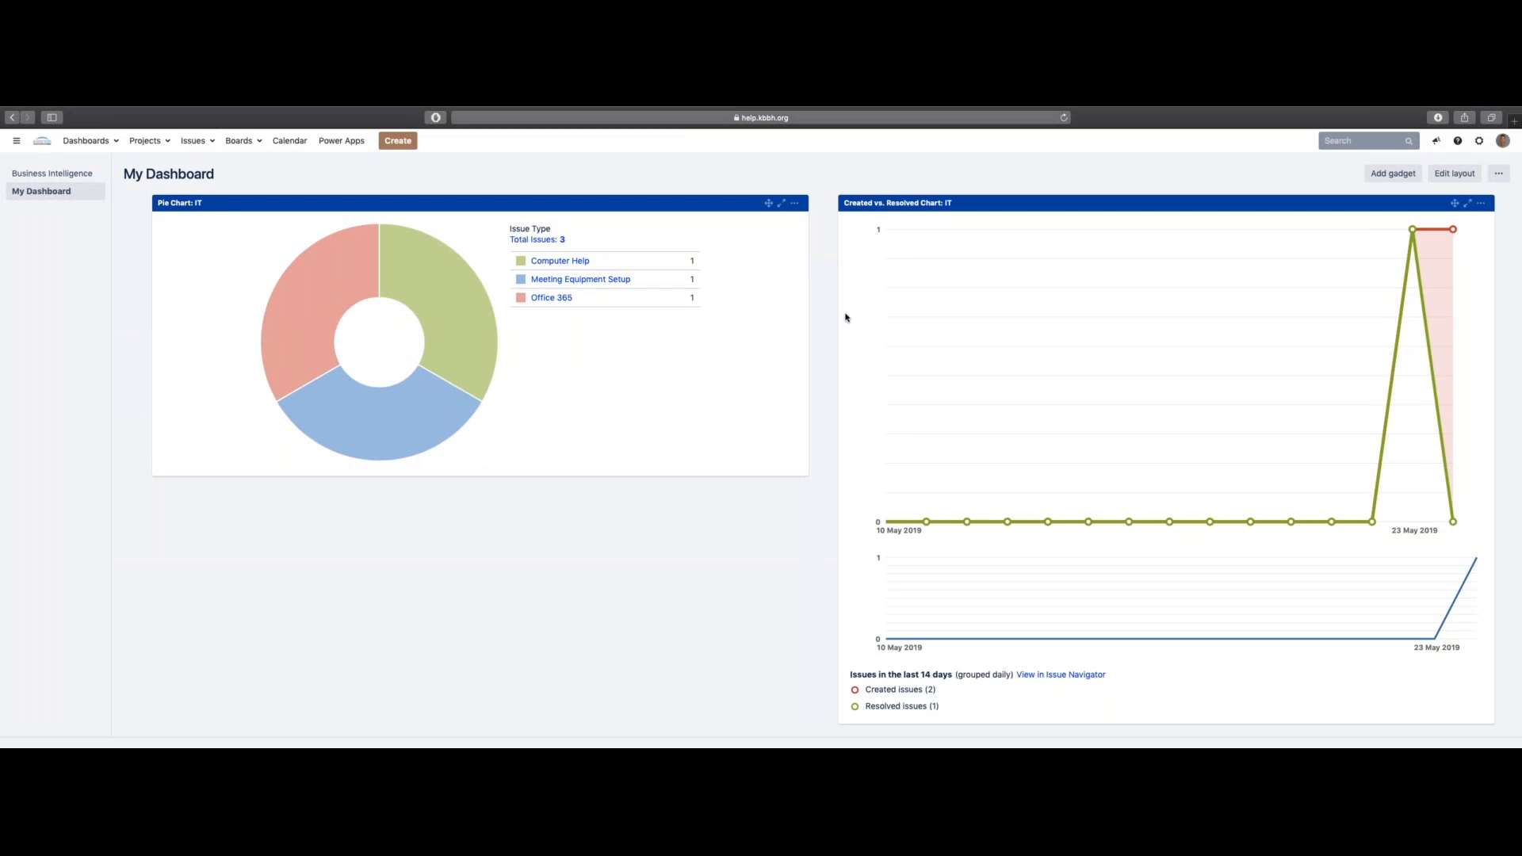
# Add a Filter Results gadget to My Dashboard and set its saved filter to My Unresolved Requests
pyautogui.click(1391, 174)
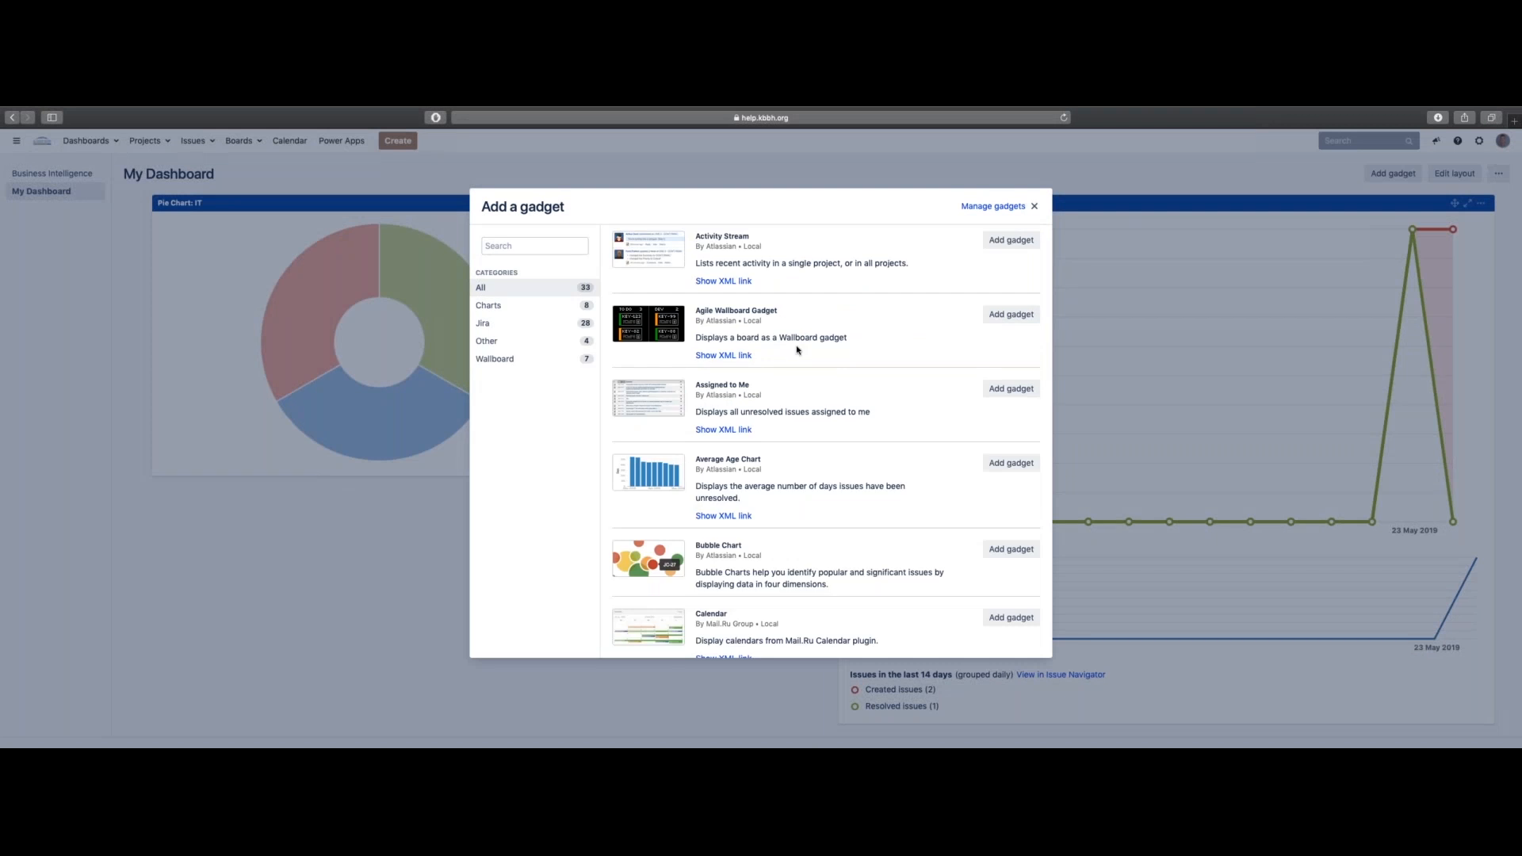
pyautogui.scroll(-10, 797, 350)
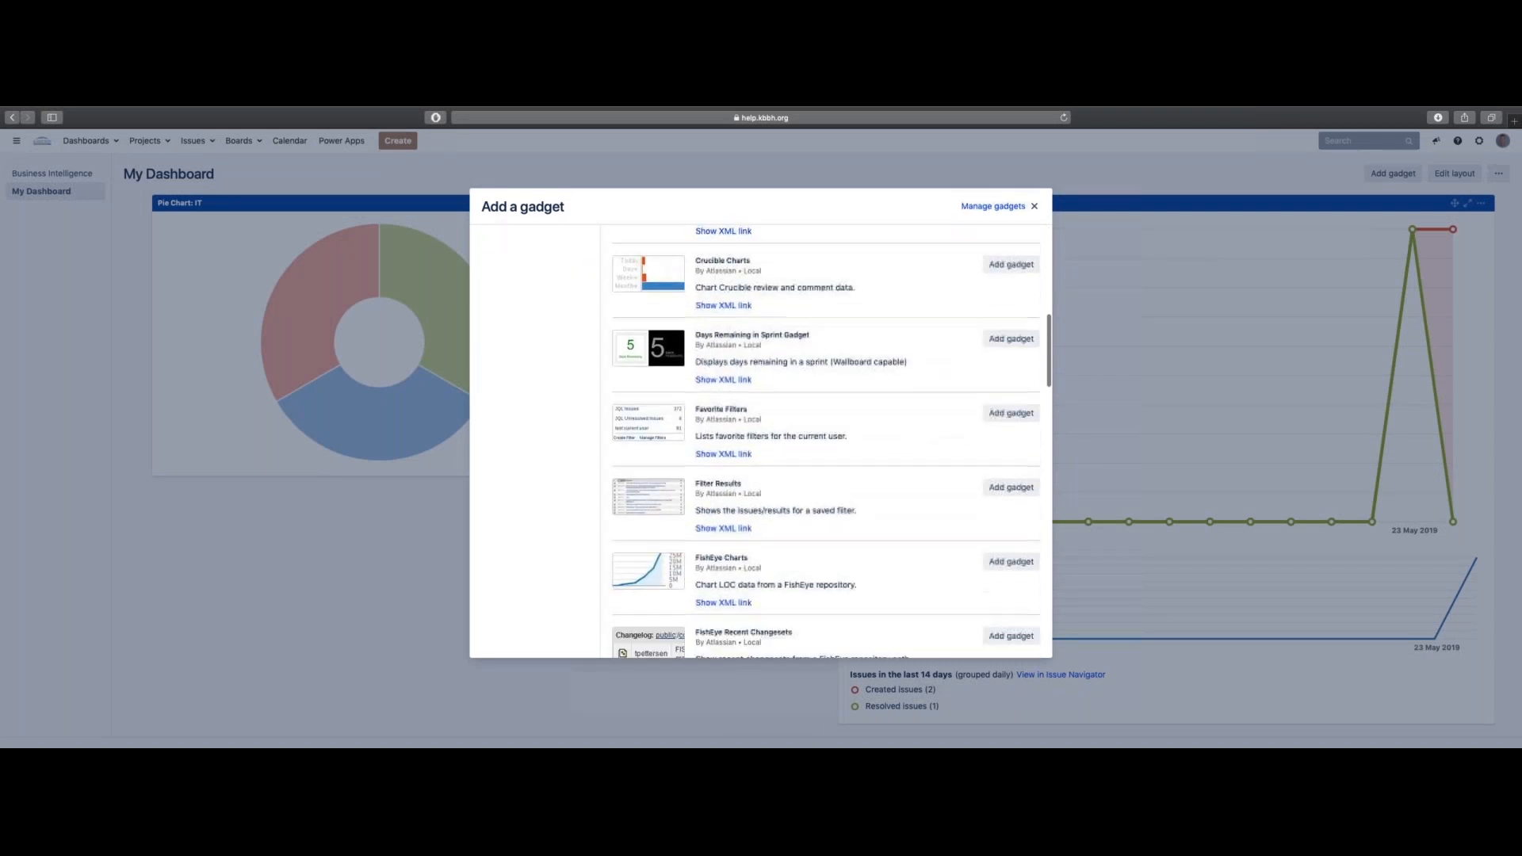
pyautogui.click(1011, 487)
pyautogui.press('Escape')
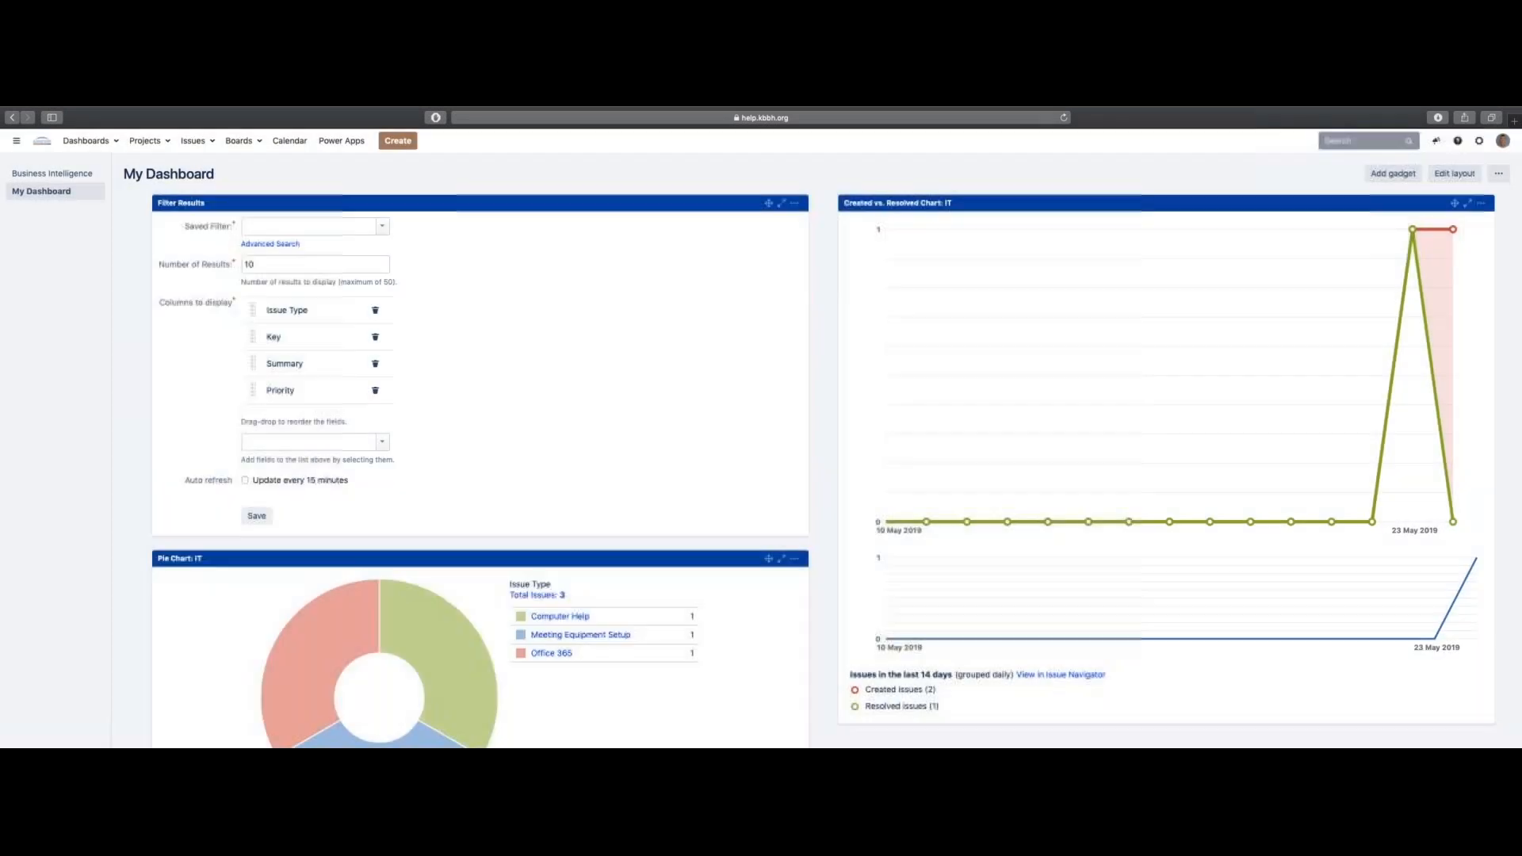
pyautogui.click(382, 227)
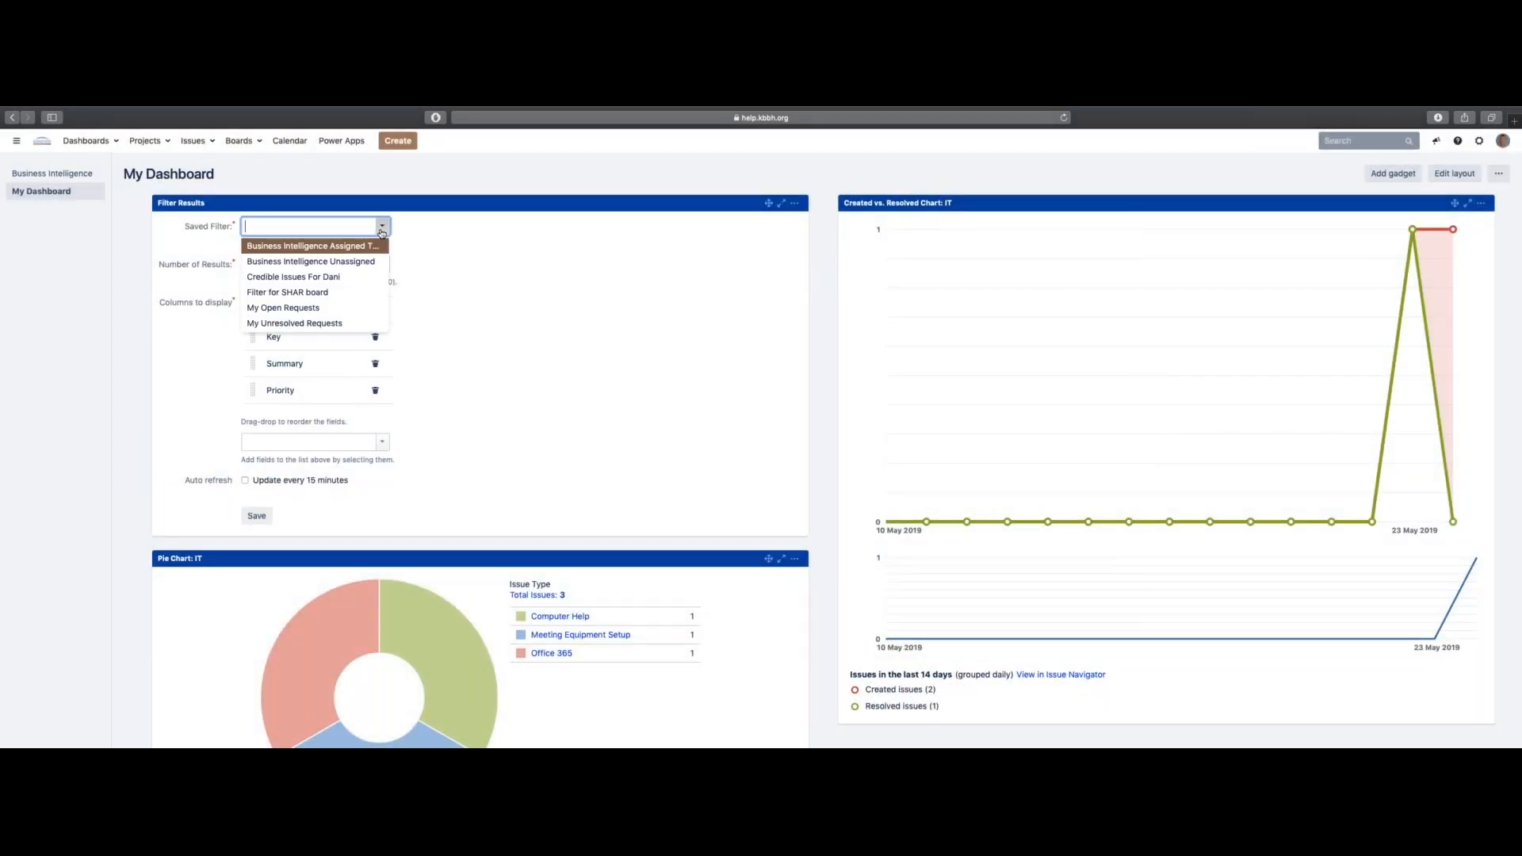
pyautogui.click(318, 324)
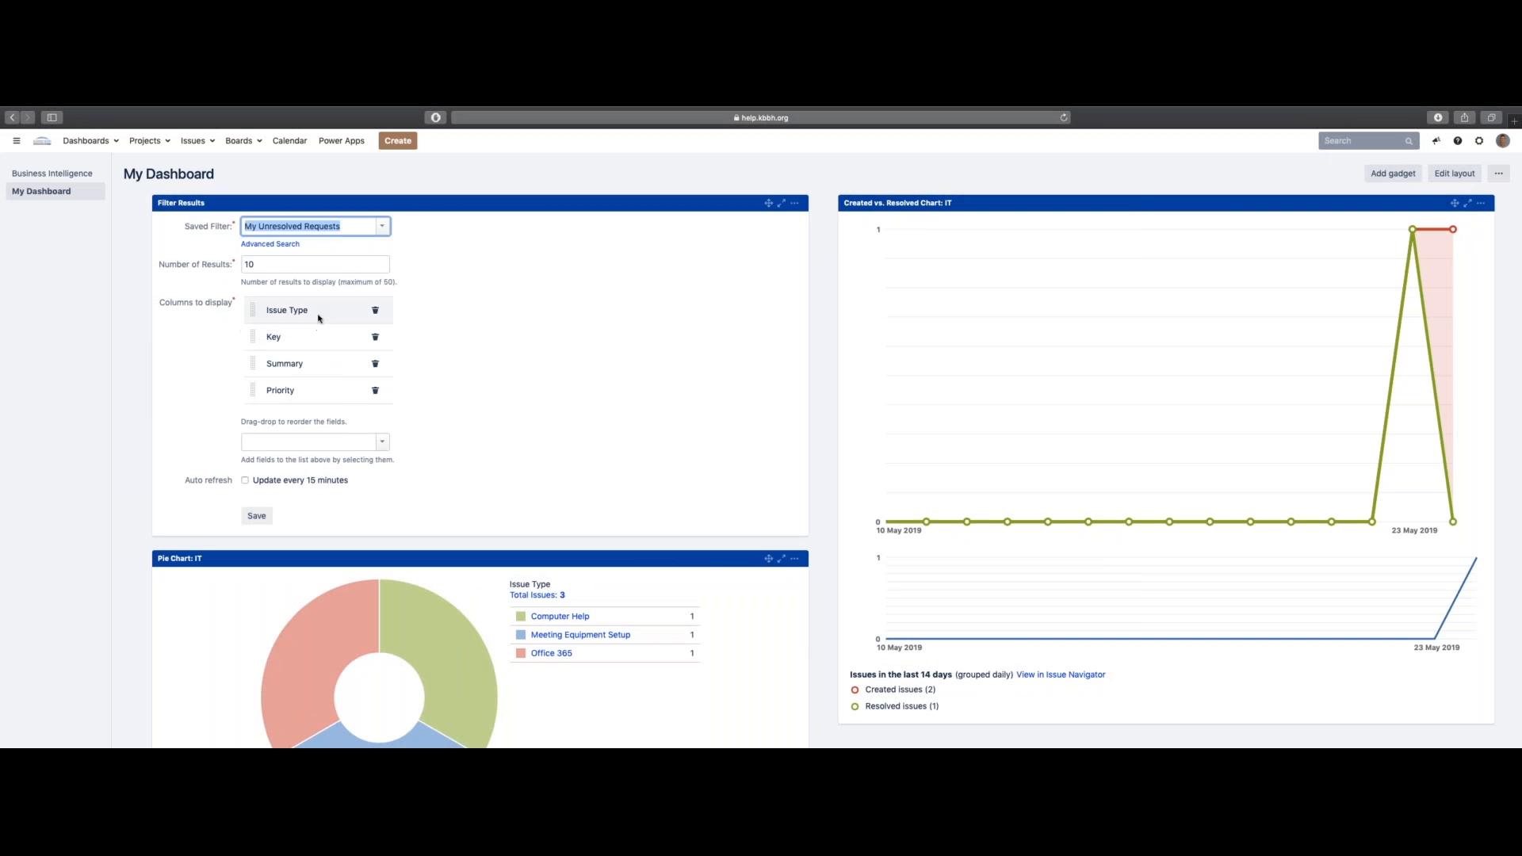
# Add the Reporter and Due Date columns to the Filter Results gadget, enable updating every 15 minutes, and save it
pyautogui.click(305, 440)
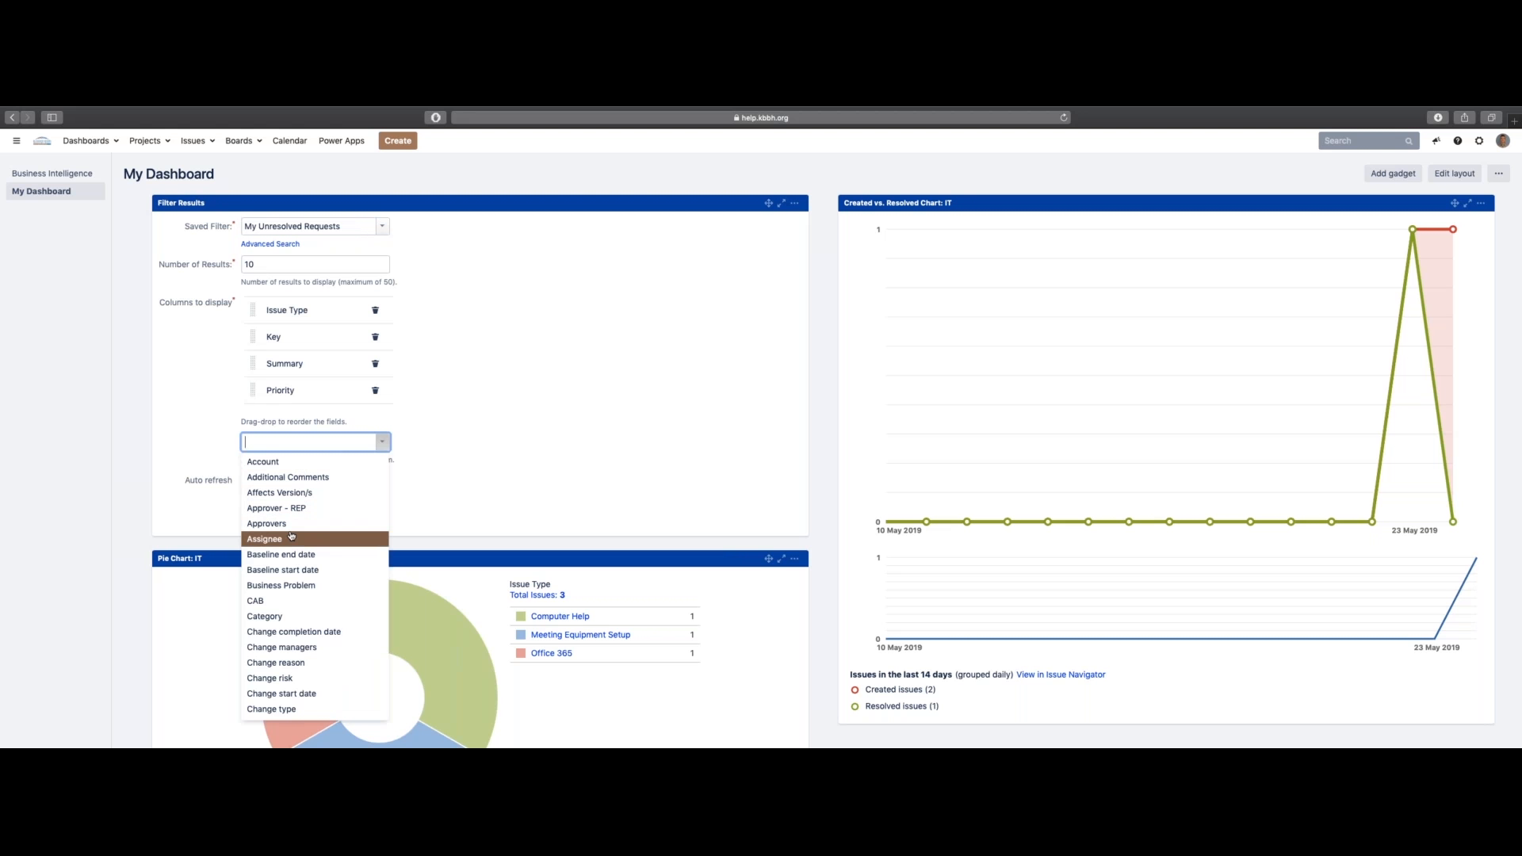
pyautogui.write('repor')
pyautogui.press('Return')
pyautogui.write('due')
pyautogui.press('Return')
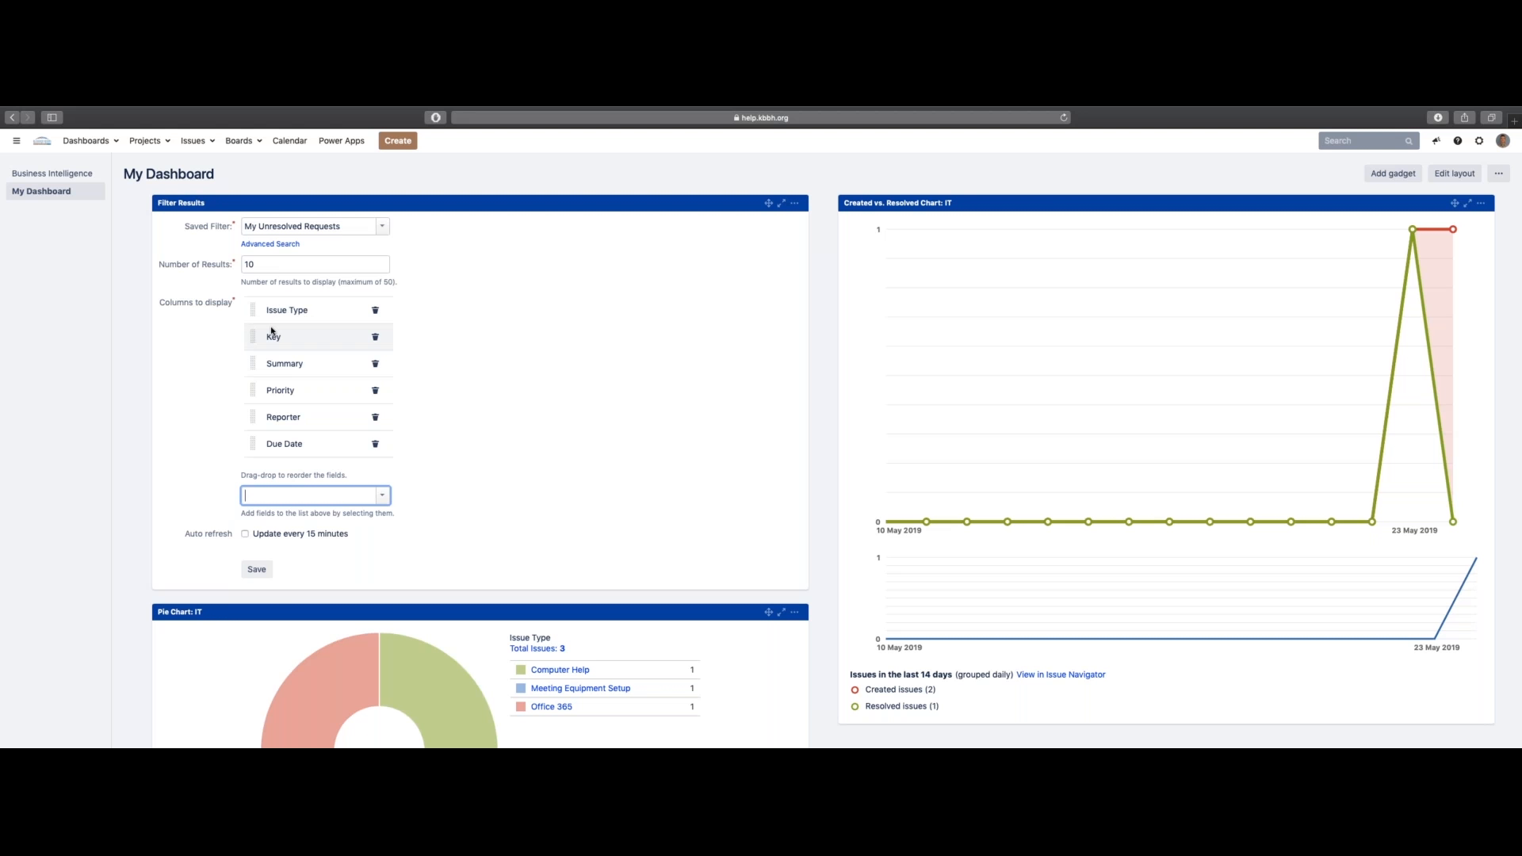
pyautogui.click(244, 533)
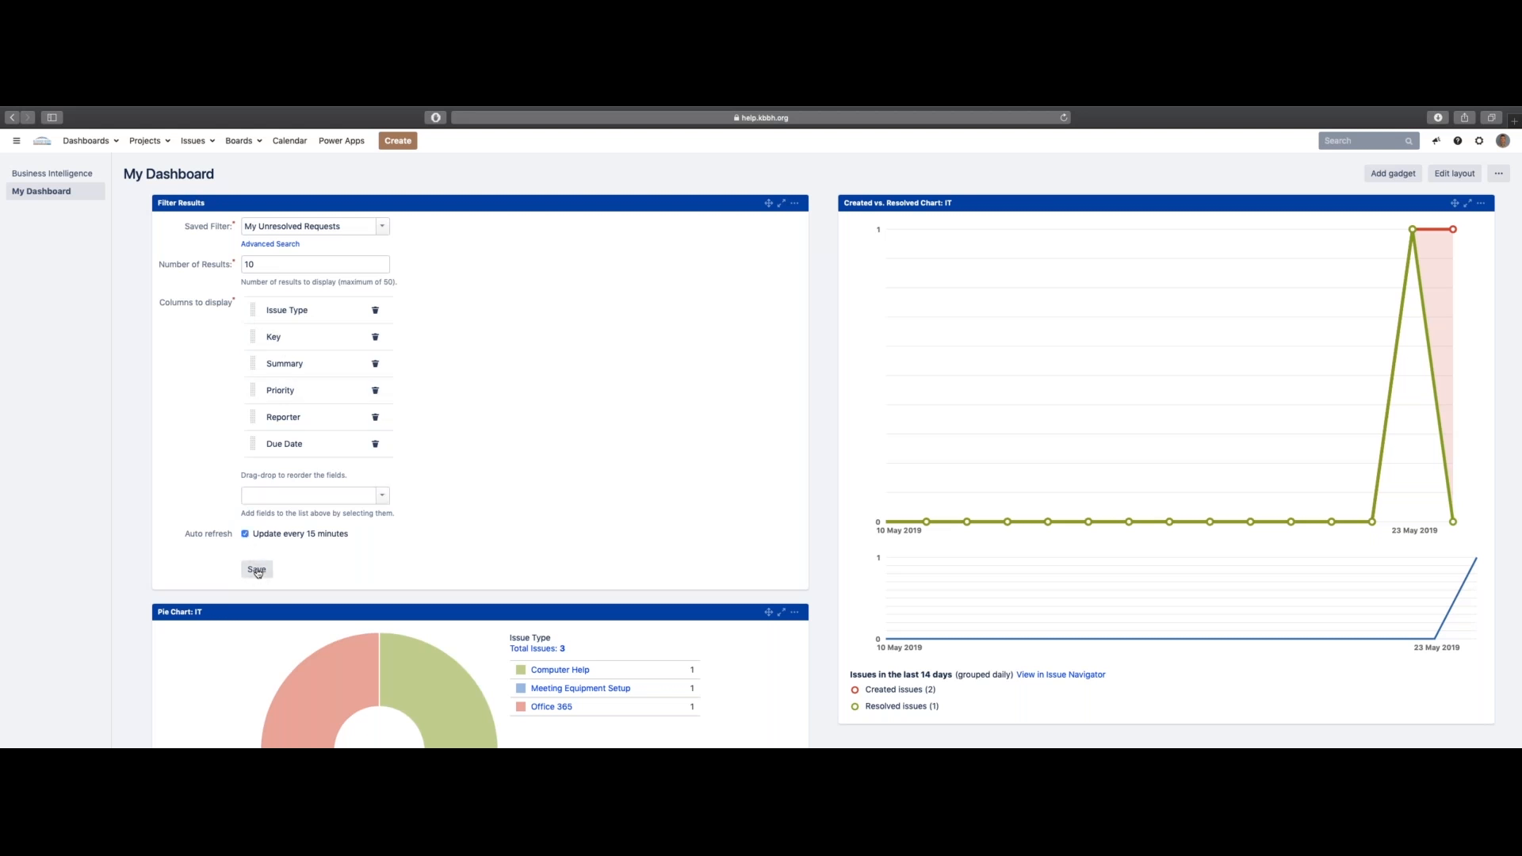
pyautogui.click(257, 570)
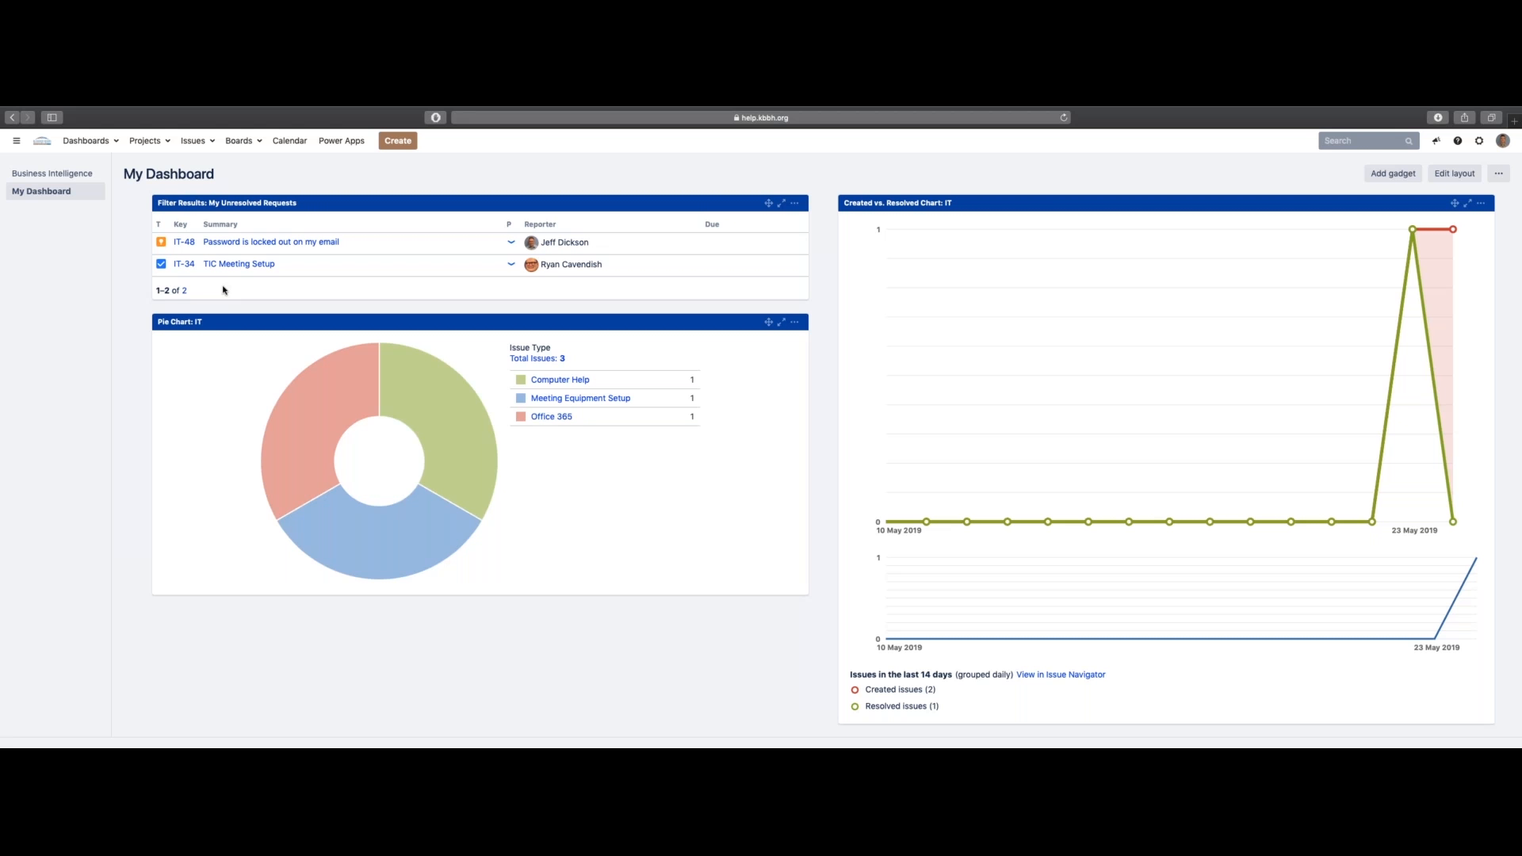
# Mark the request IT-48 Password is locked out on my email as complete and return to My Dashboard
pyautogui.click(296, 242)
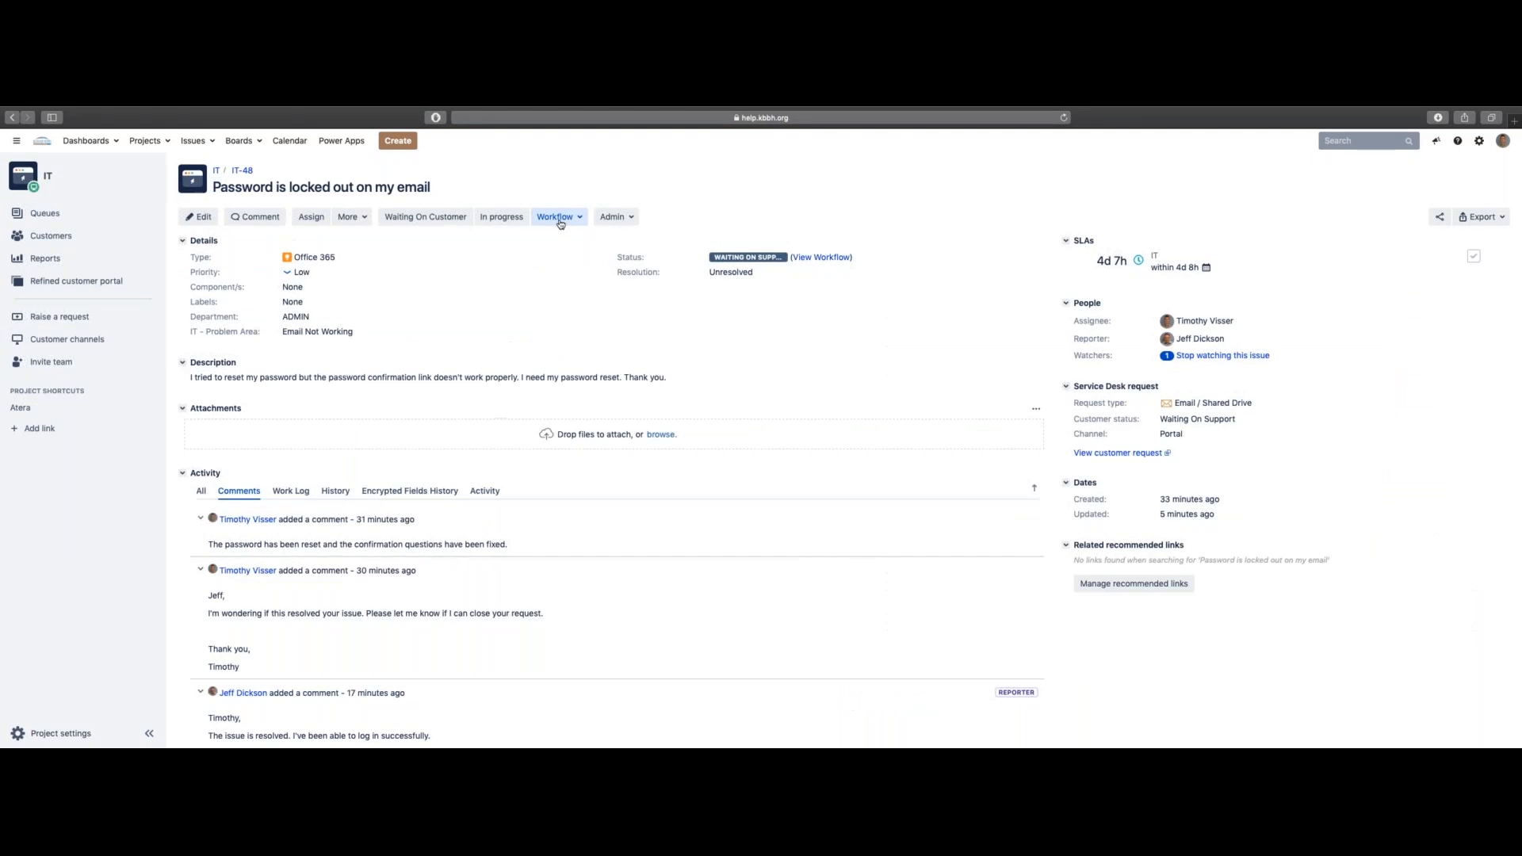
pyautogui.click(557, 217)
pyautogui.click(567, 258)
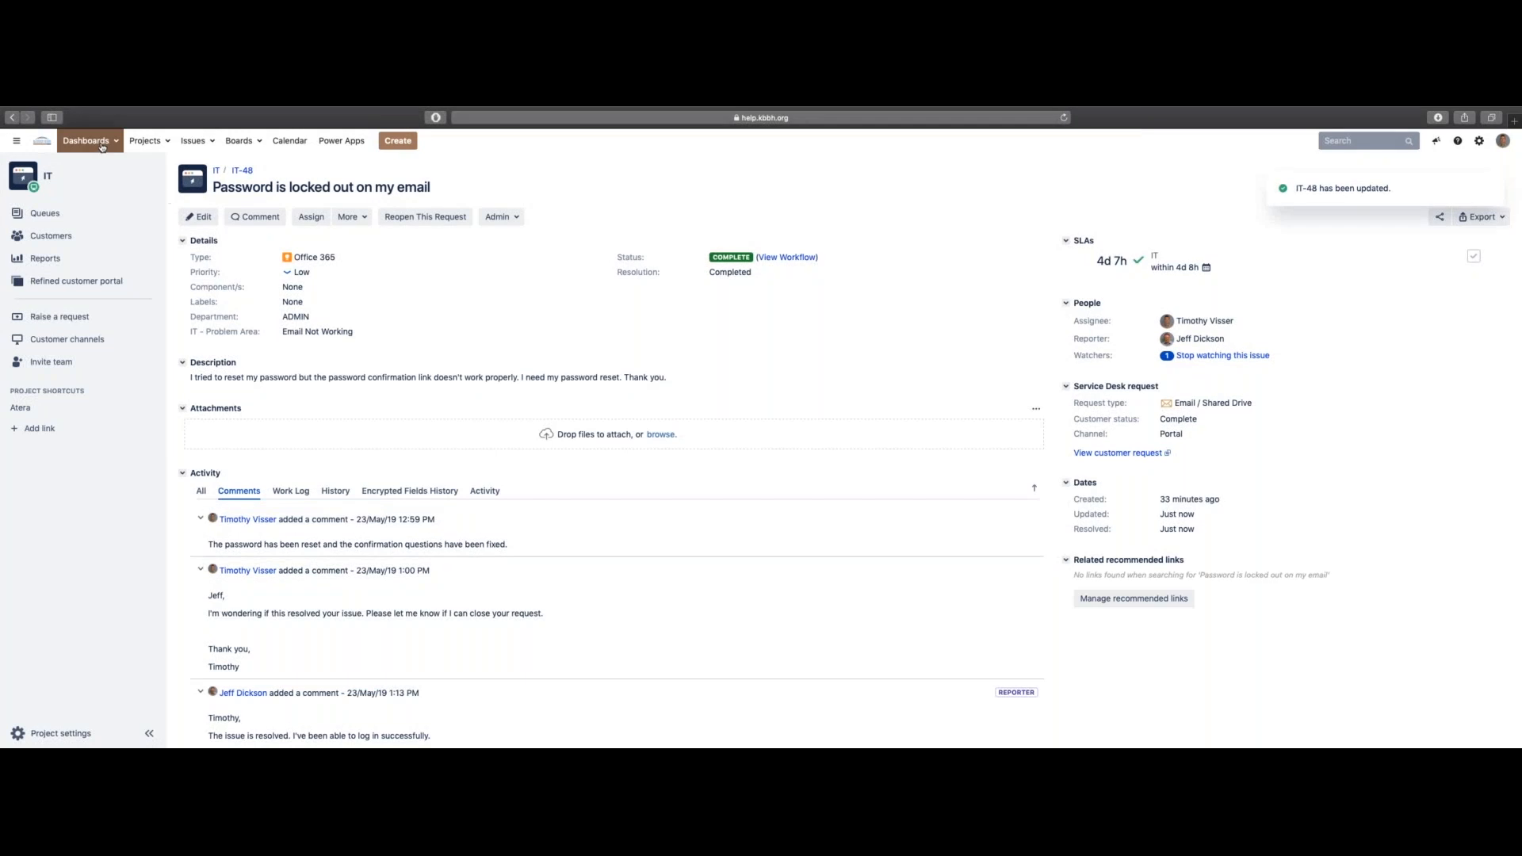
pyautogui.click(102, 145)
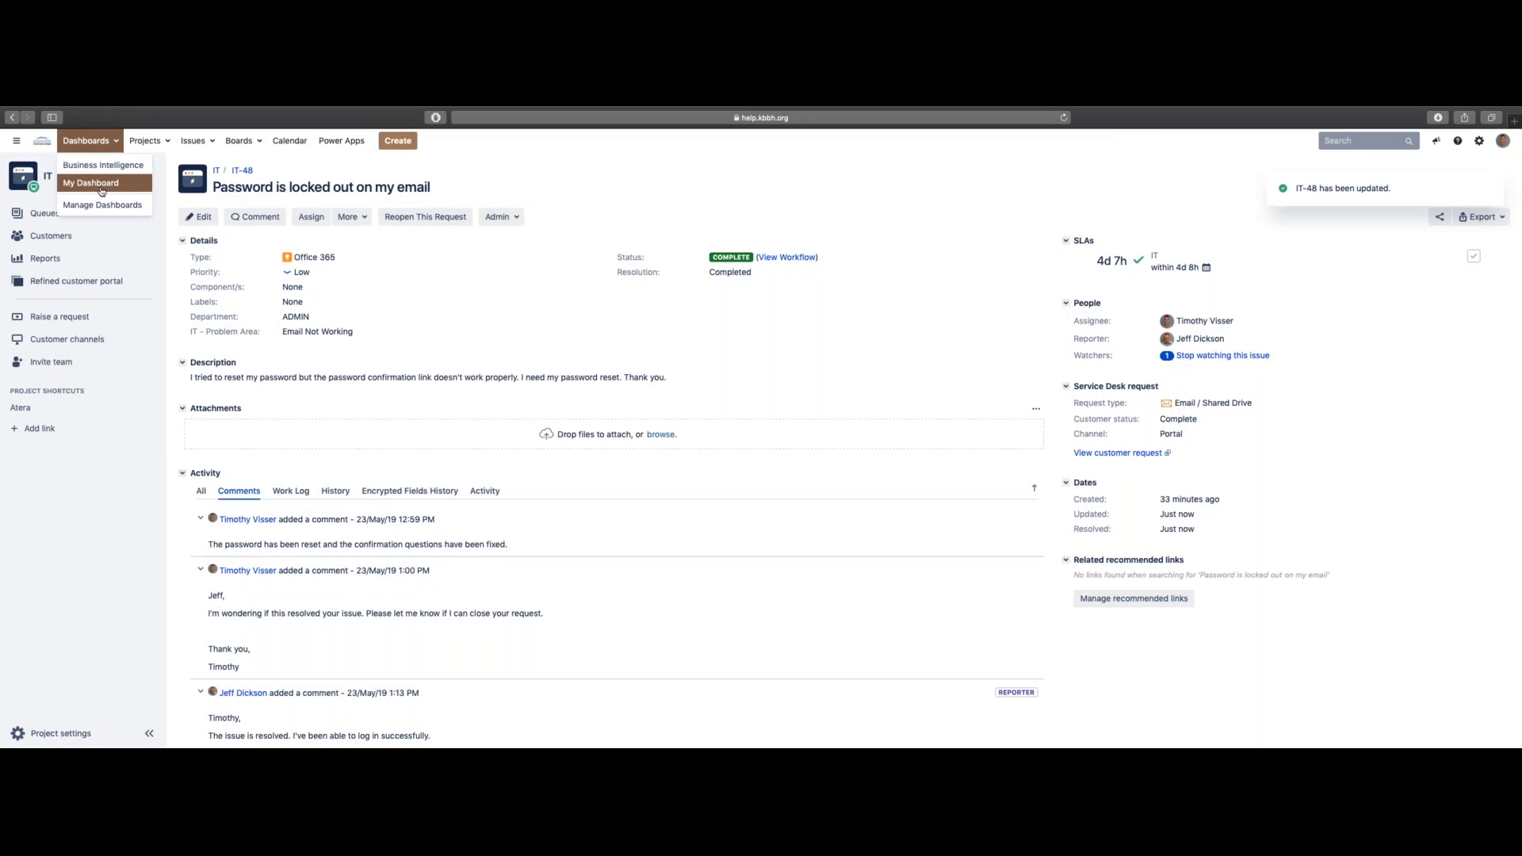
pyautogui.click(101, 183)
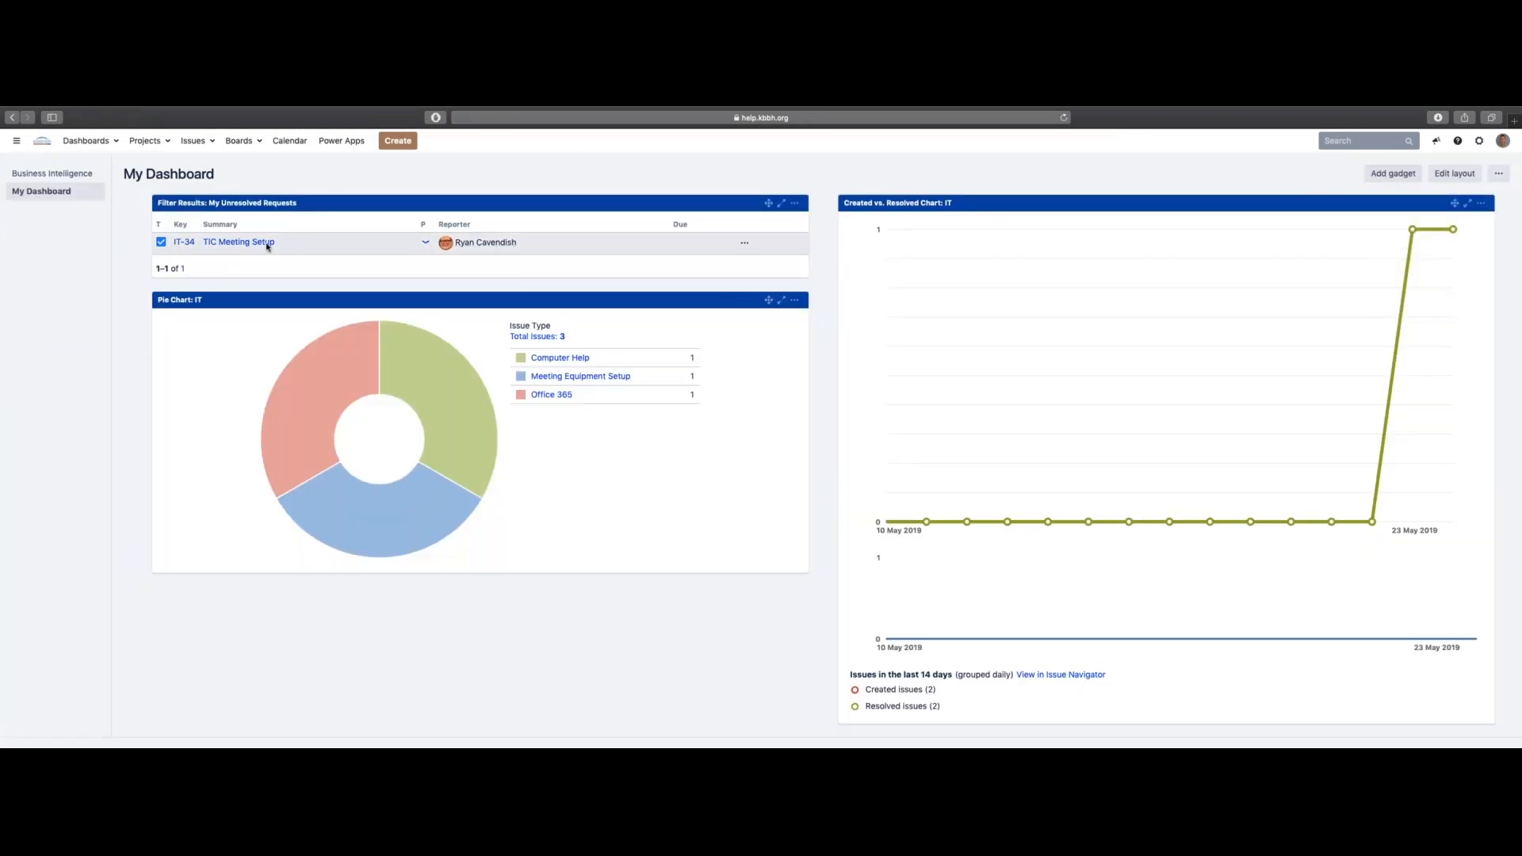
pyautogui.click(745, 243)
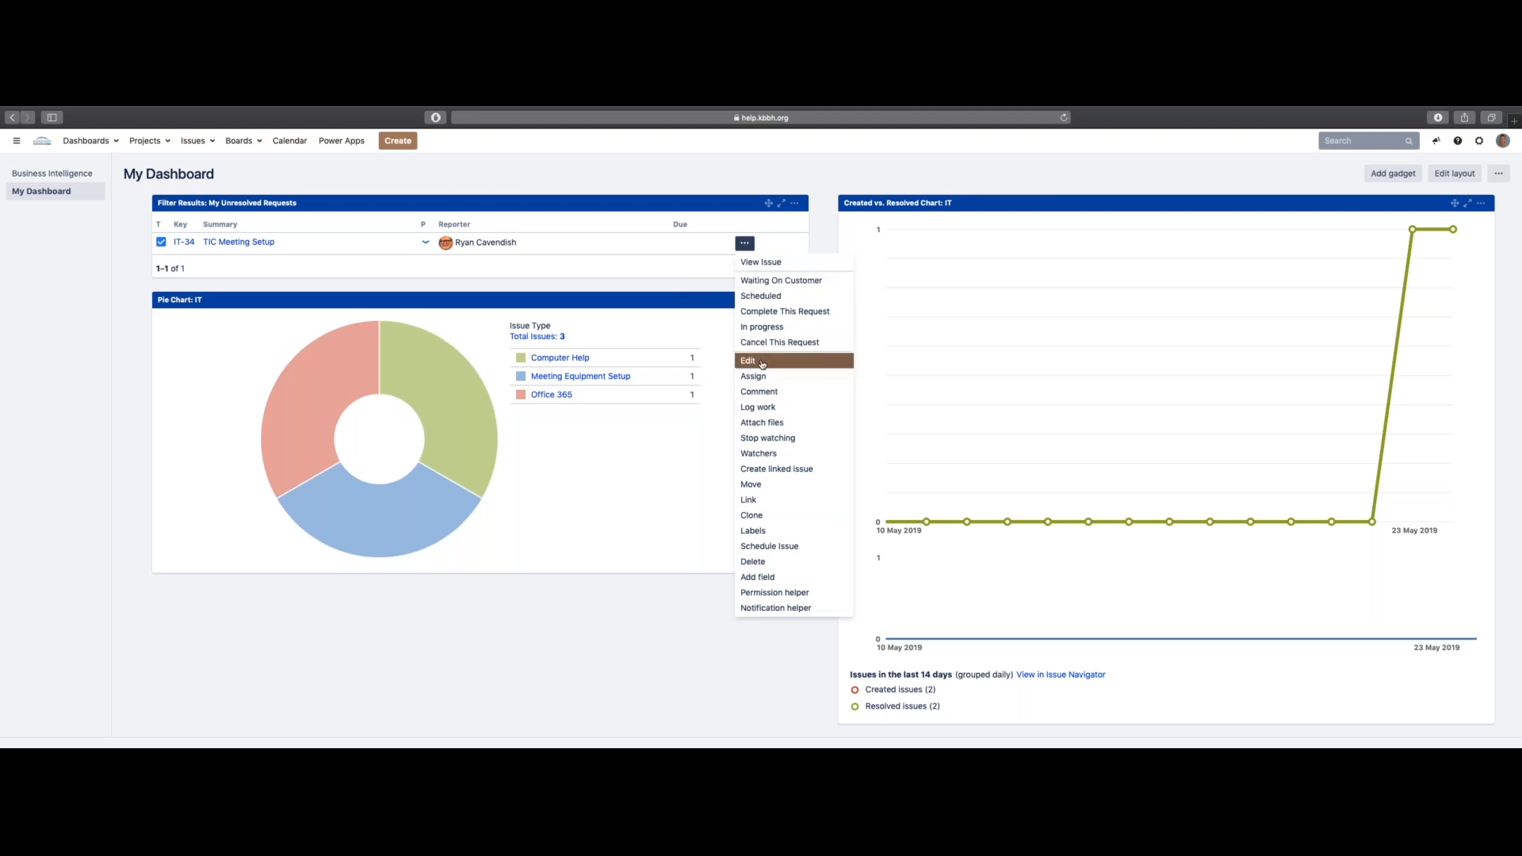
pyautogui.click(766, 399)
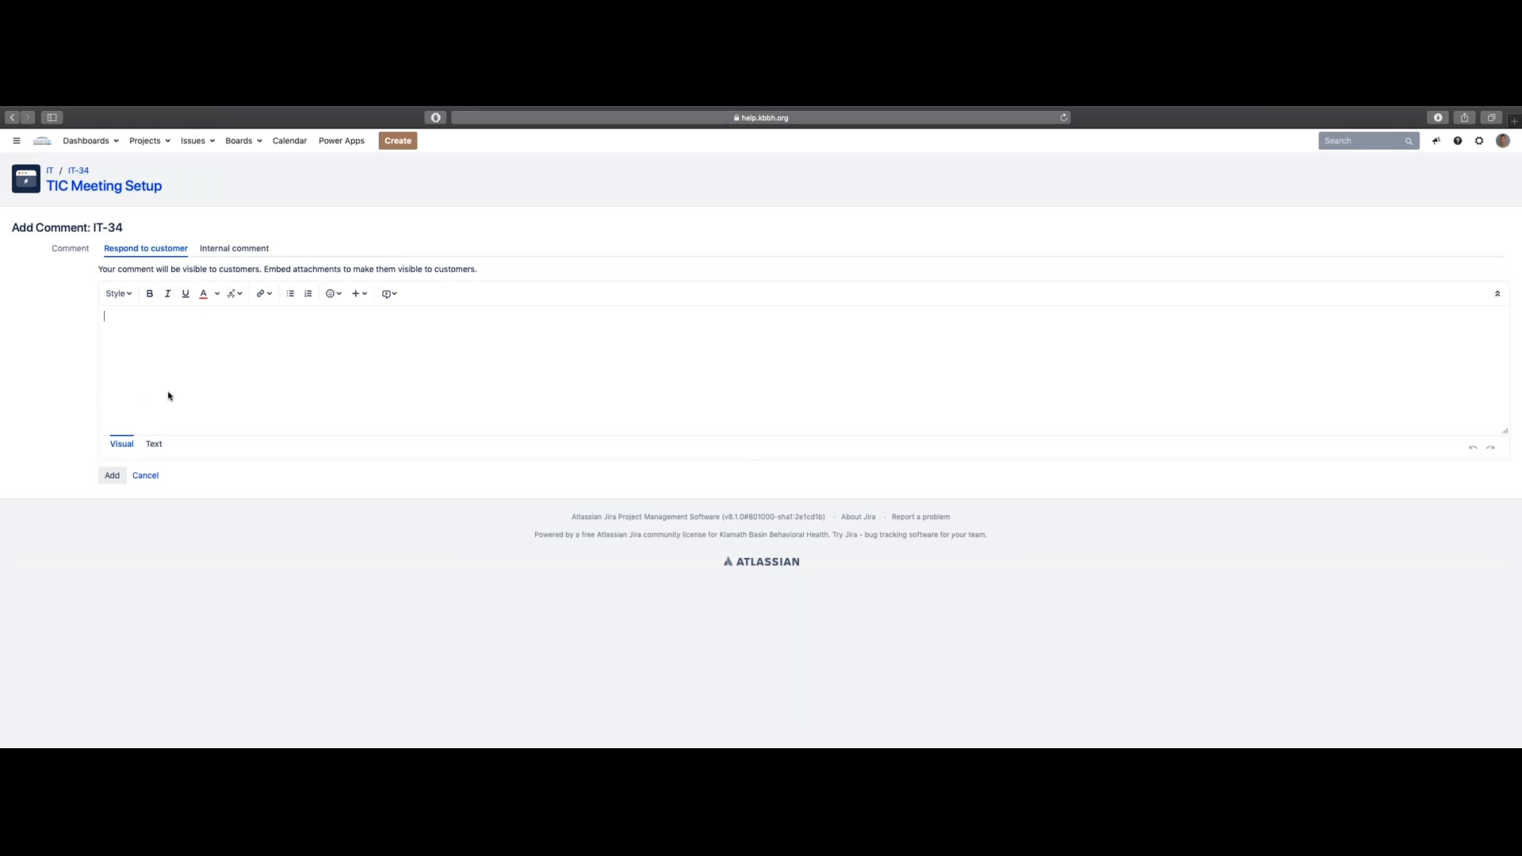
pyautogui.click(145, 475)
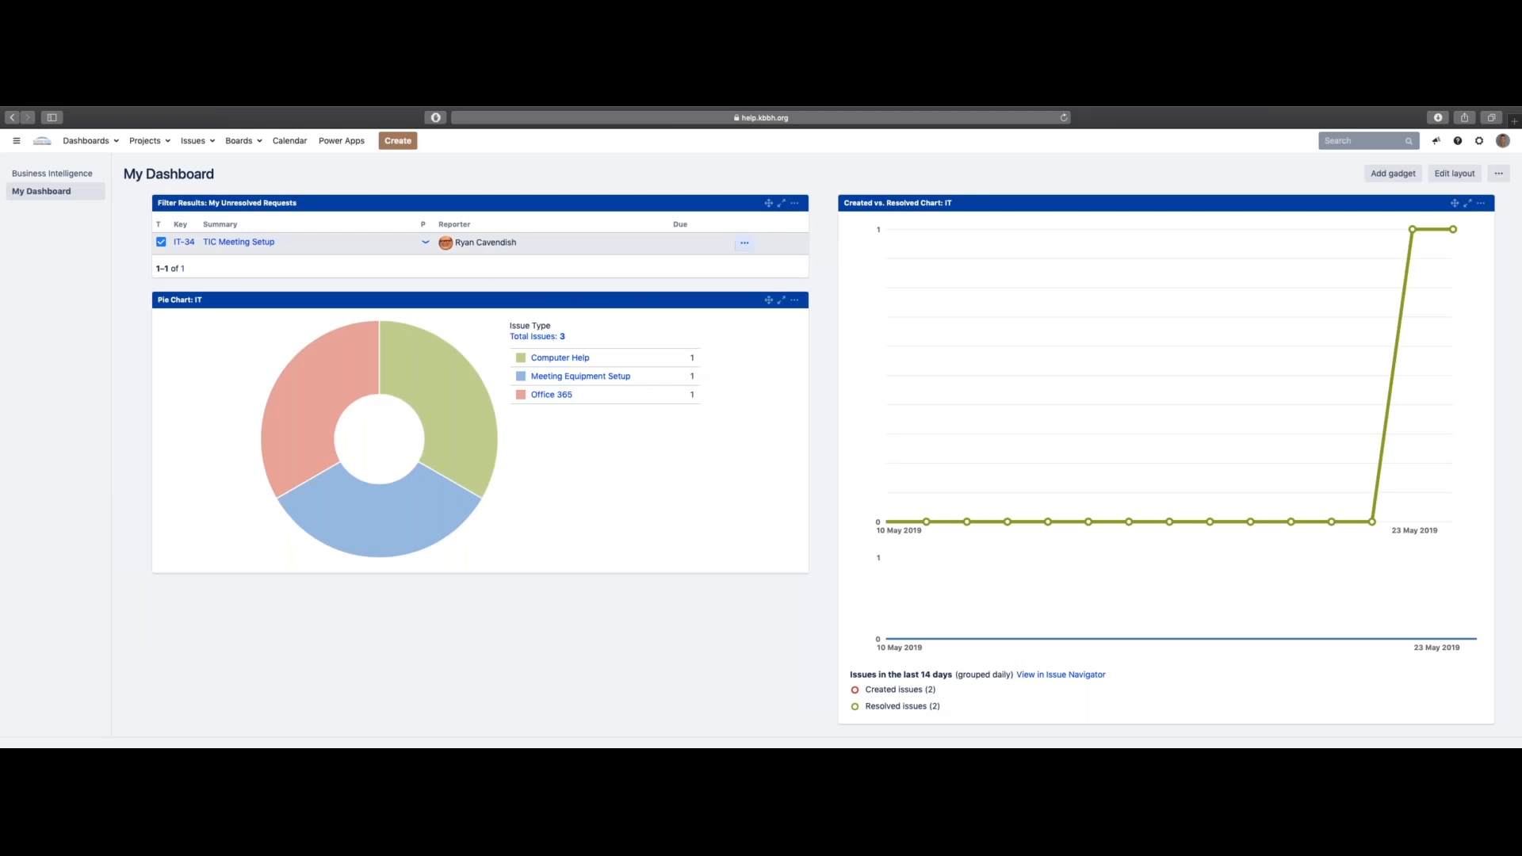
# View the TIC Meeting Setup issue from the Filter Results gadget, and open the Business Intelligence dashboard
pyautogui.click(744, 242)
pyautogui.click(762, 262)
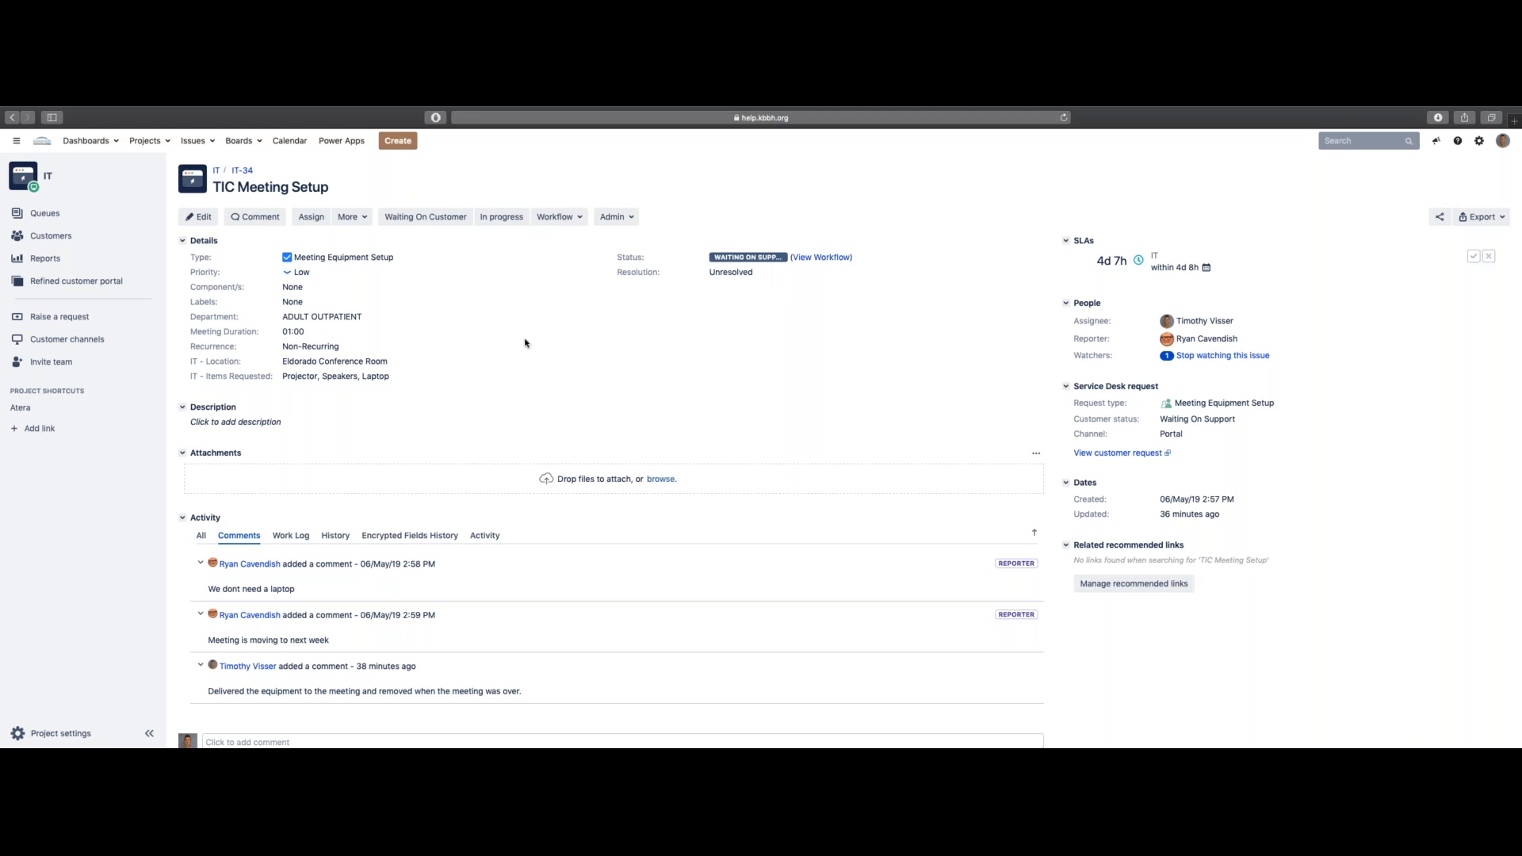
pyautogui.click(87, 140)
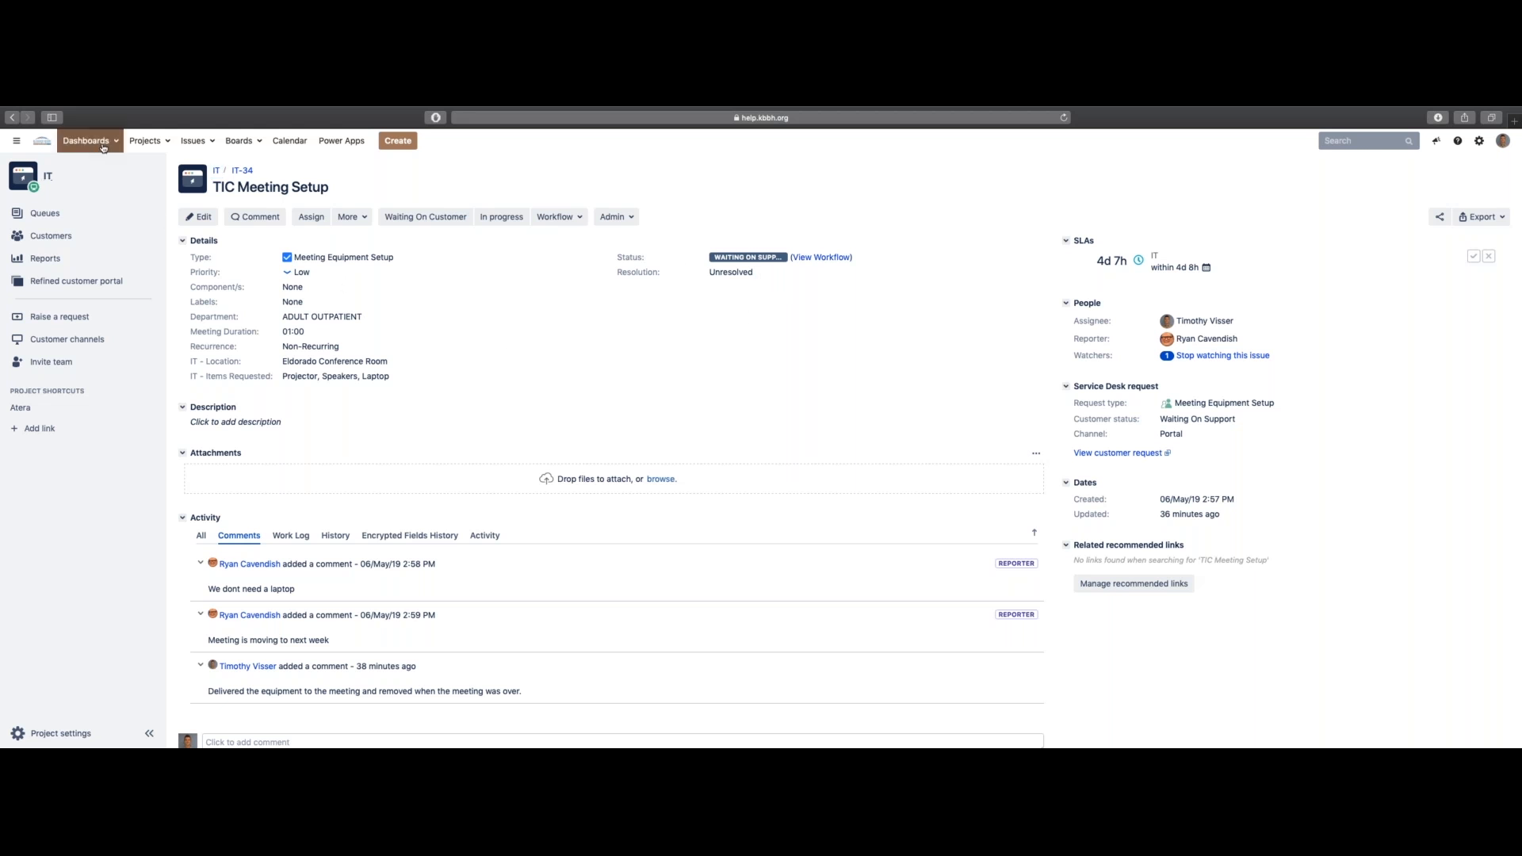
pyautogui.click(96, 166)
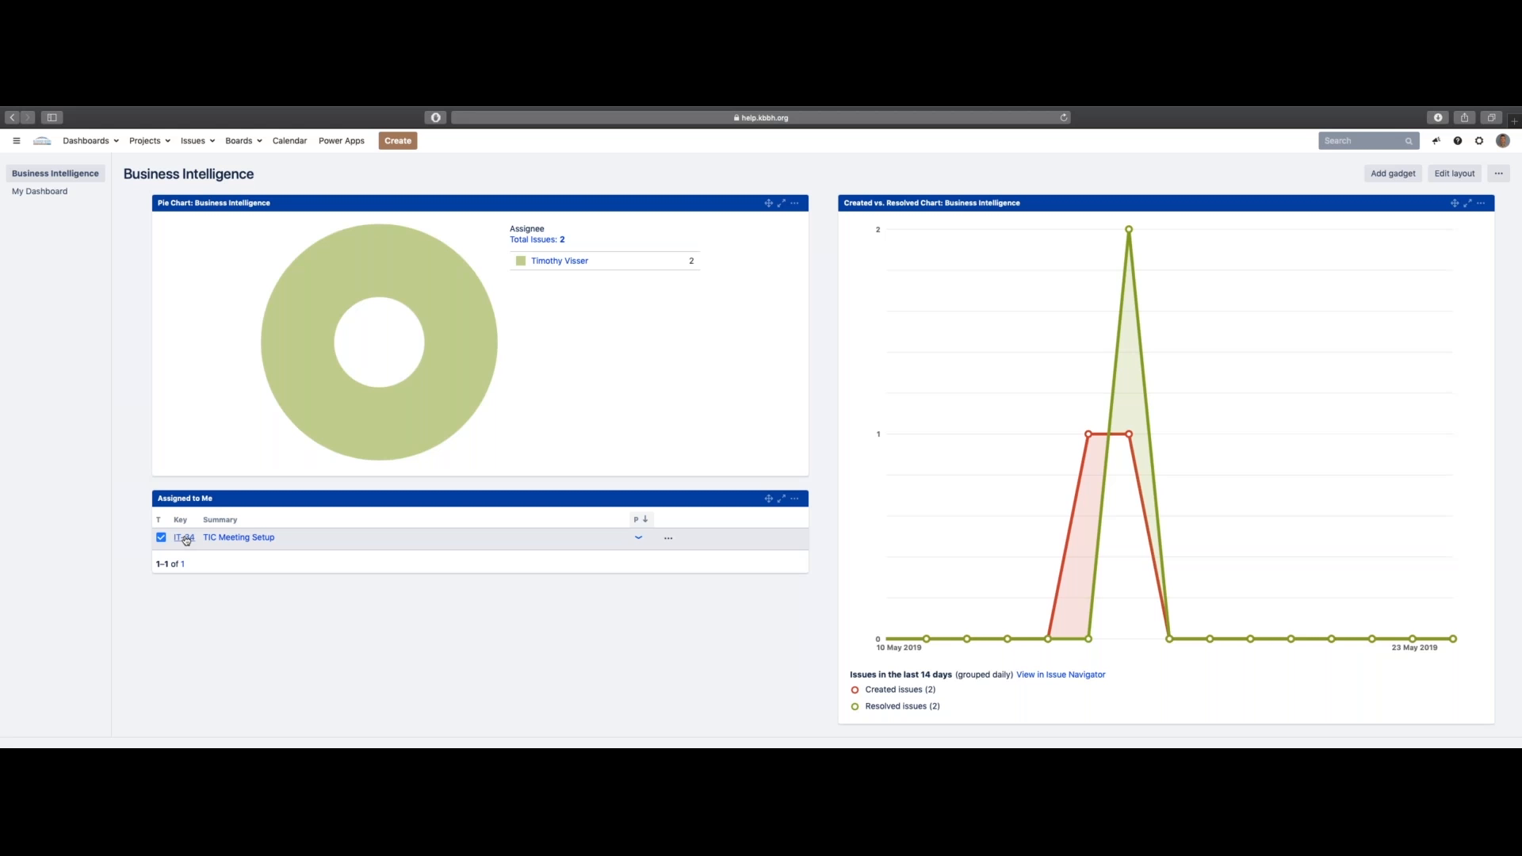
# Open issue IT-34 from the Assigned to Me gadget and start an issue schedule named TIC Meeting
pyautogui.click(185, 538)
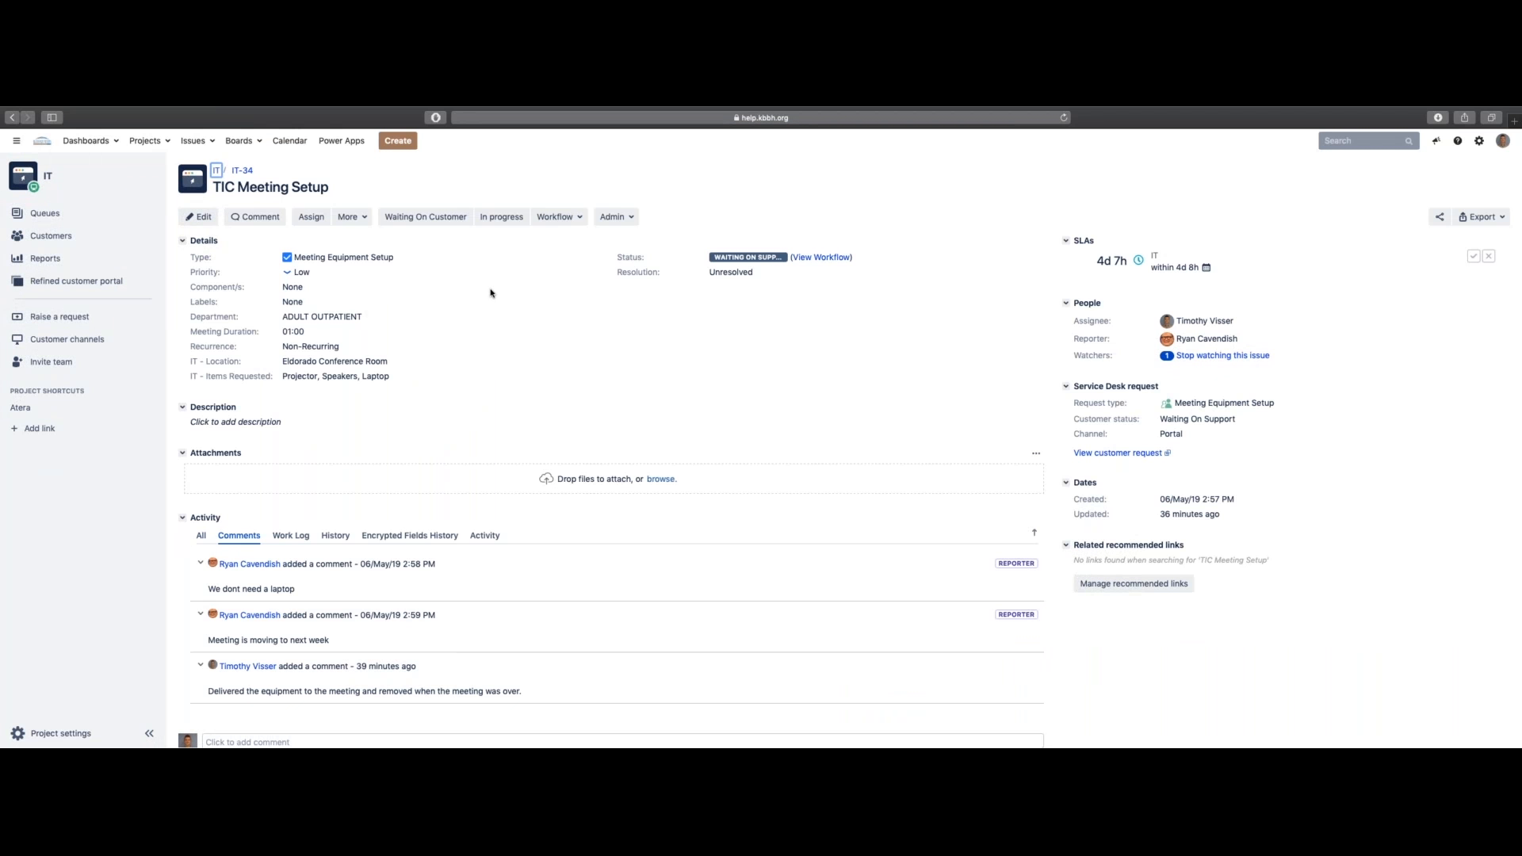
pyautogui.click(355, 222)
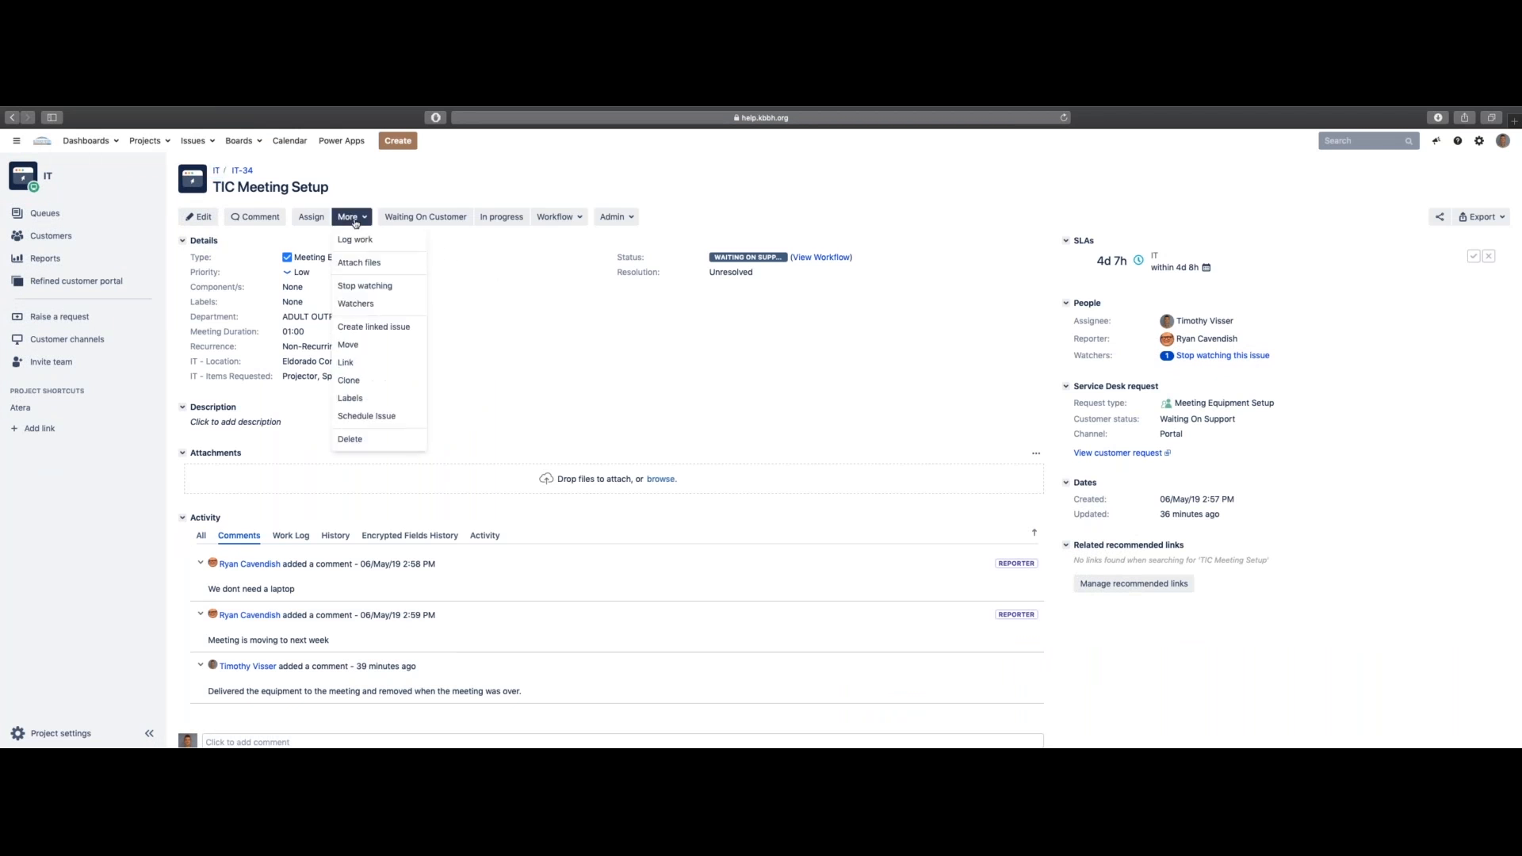
pyautogui.click(371, 418)
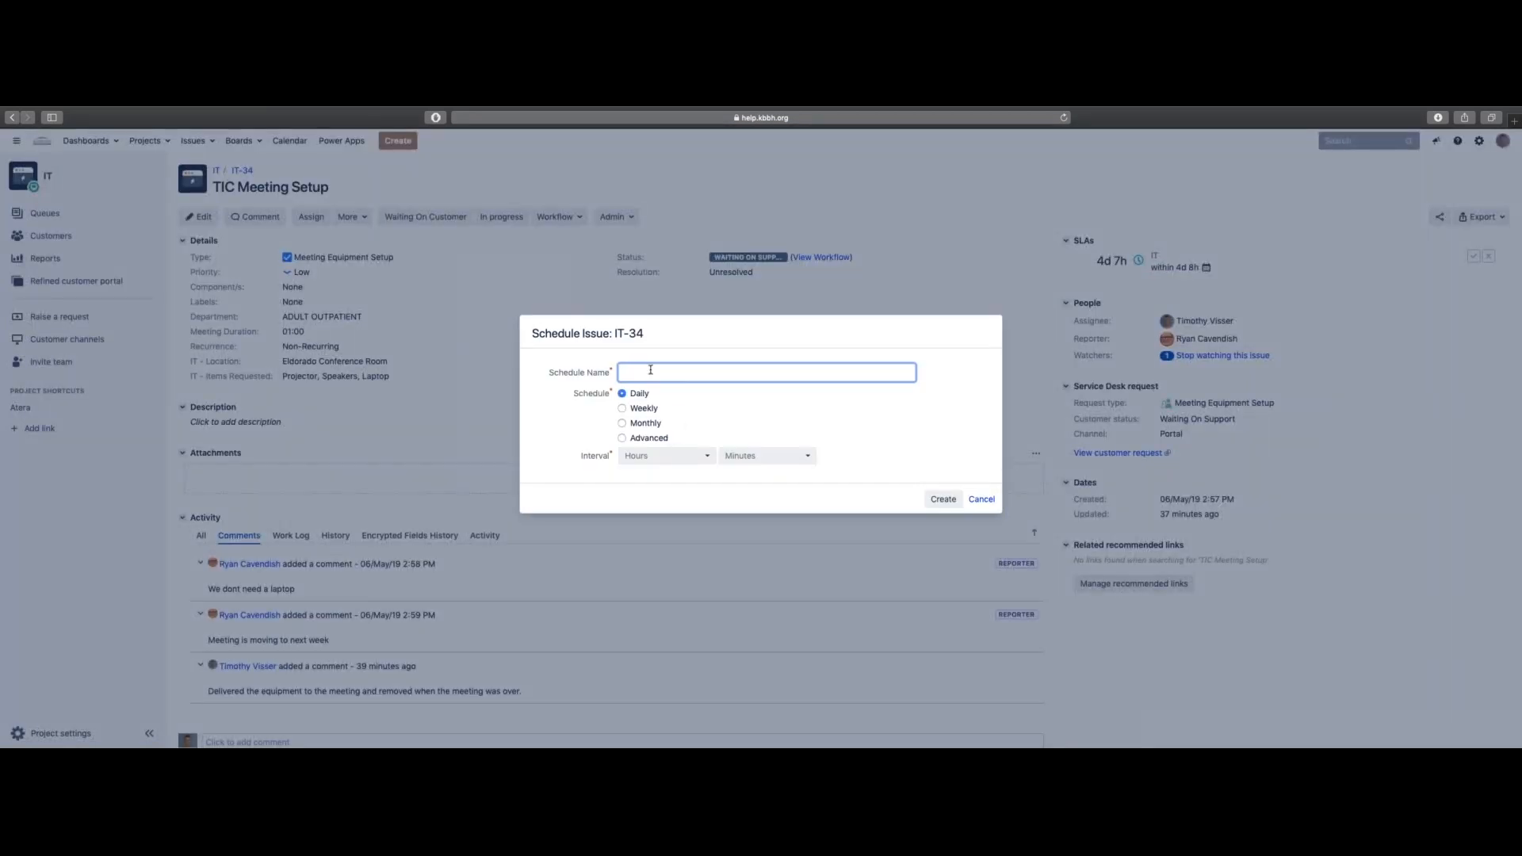
pyautogui.write('TIC Meeting')
# Set the daily schedule's interval to 12 hours and 0 minutes, and create the schedule
pyautogui.click(650, 456)
pyautogui.scroll(-5, 639, 577)
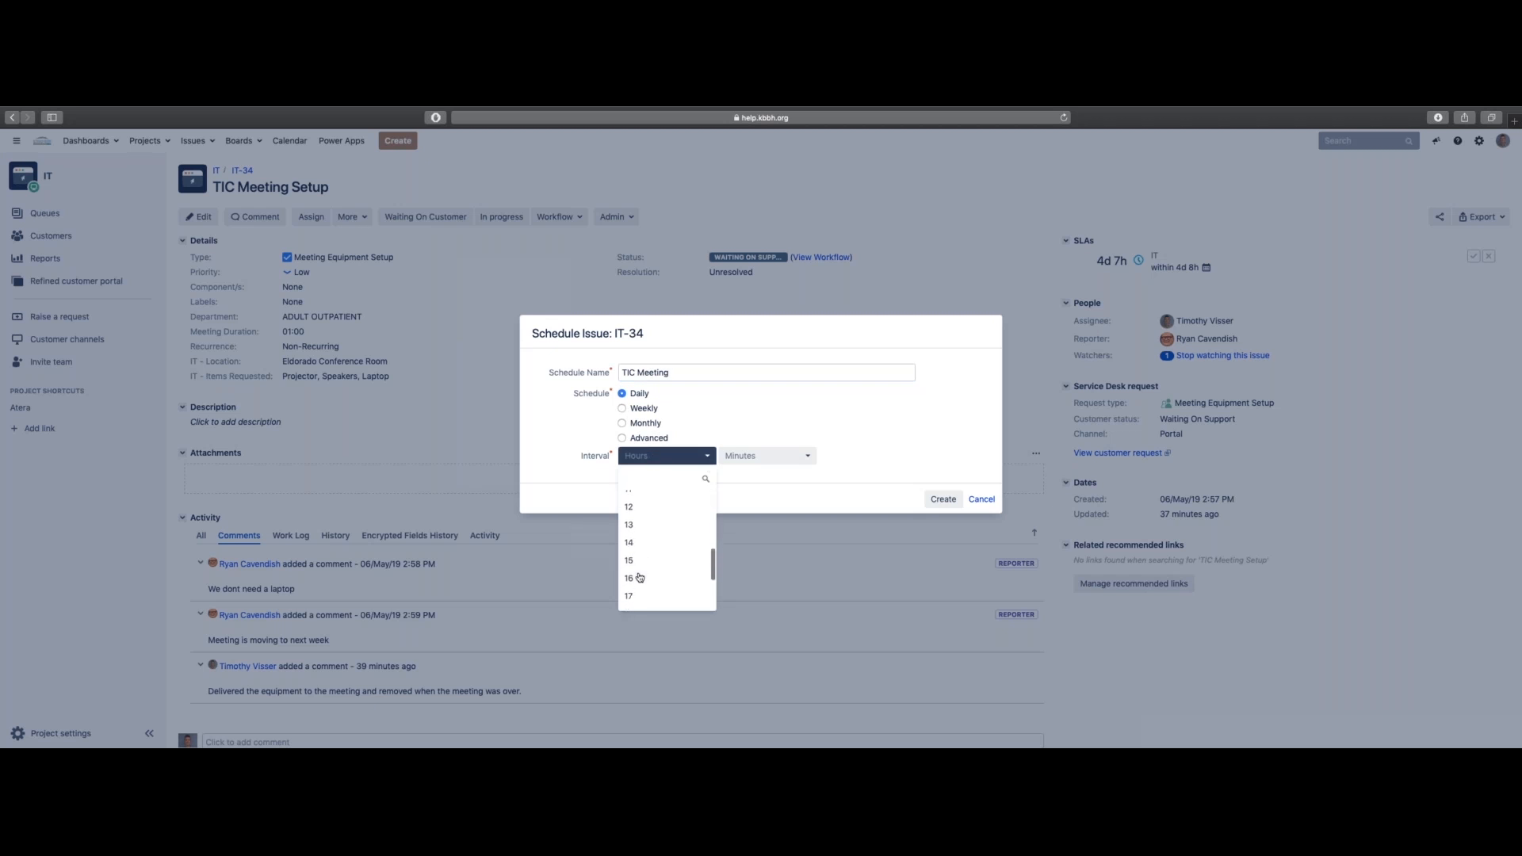
pyautogui.click(630, 527)
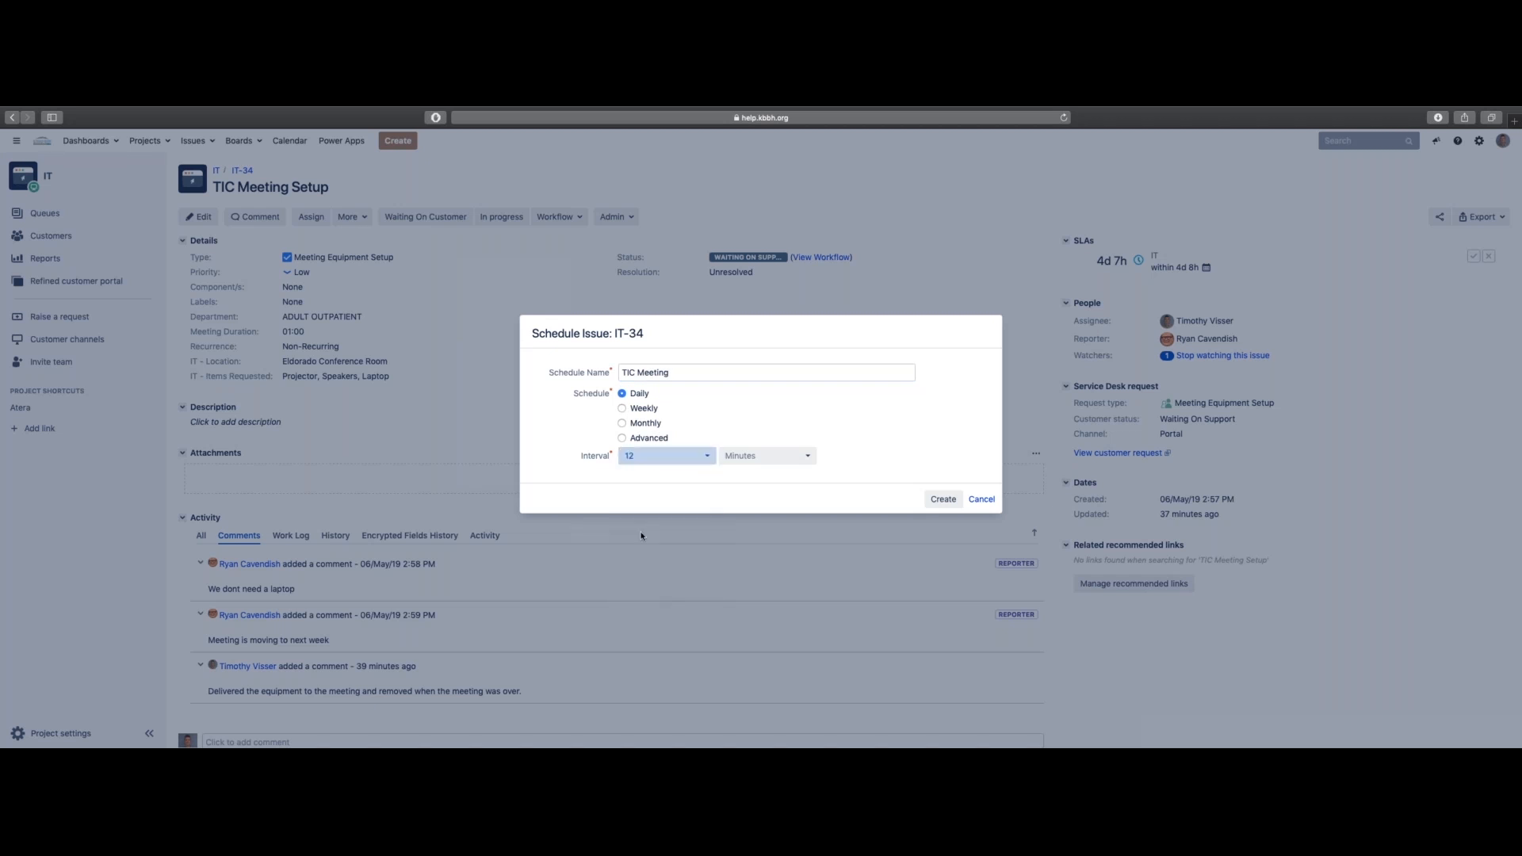
pyautogui.click(740, 458)
pyautogui.press('Return')
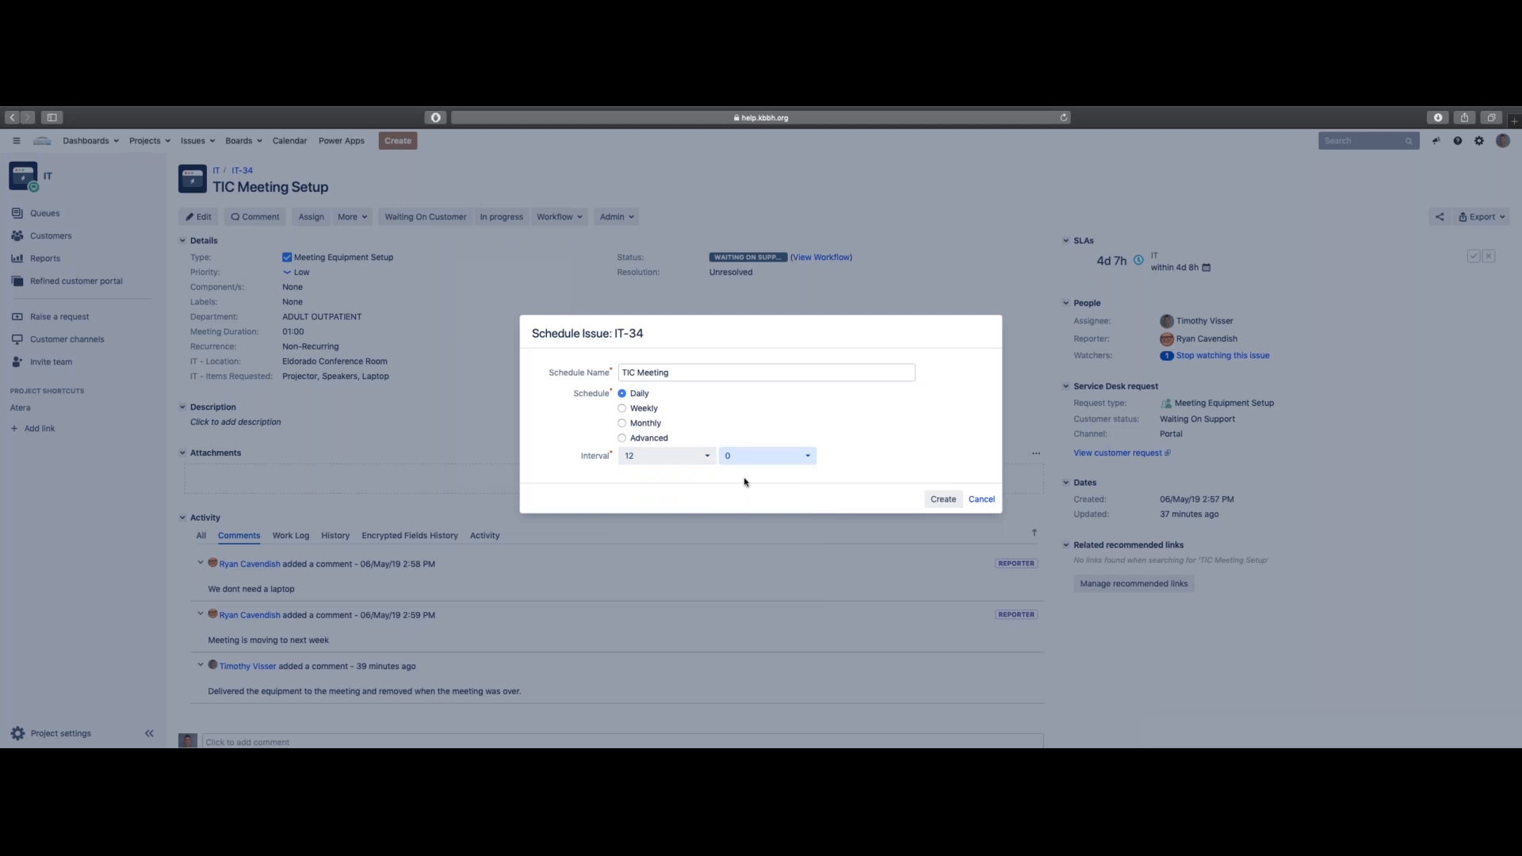
pyautogui.click(655, 457)
pyautogui.press('Return')
pyautogui.click(936, 499)
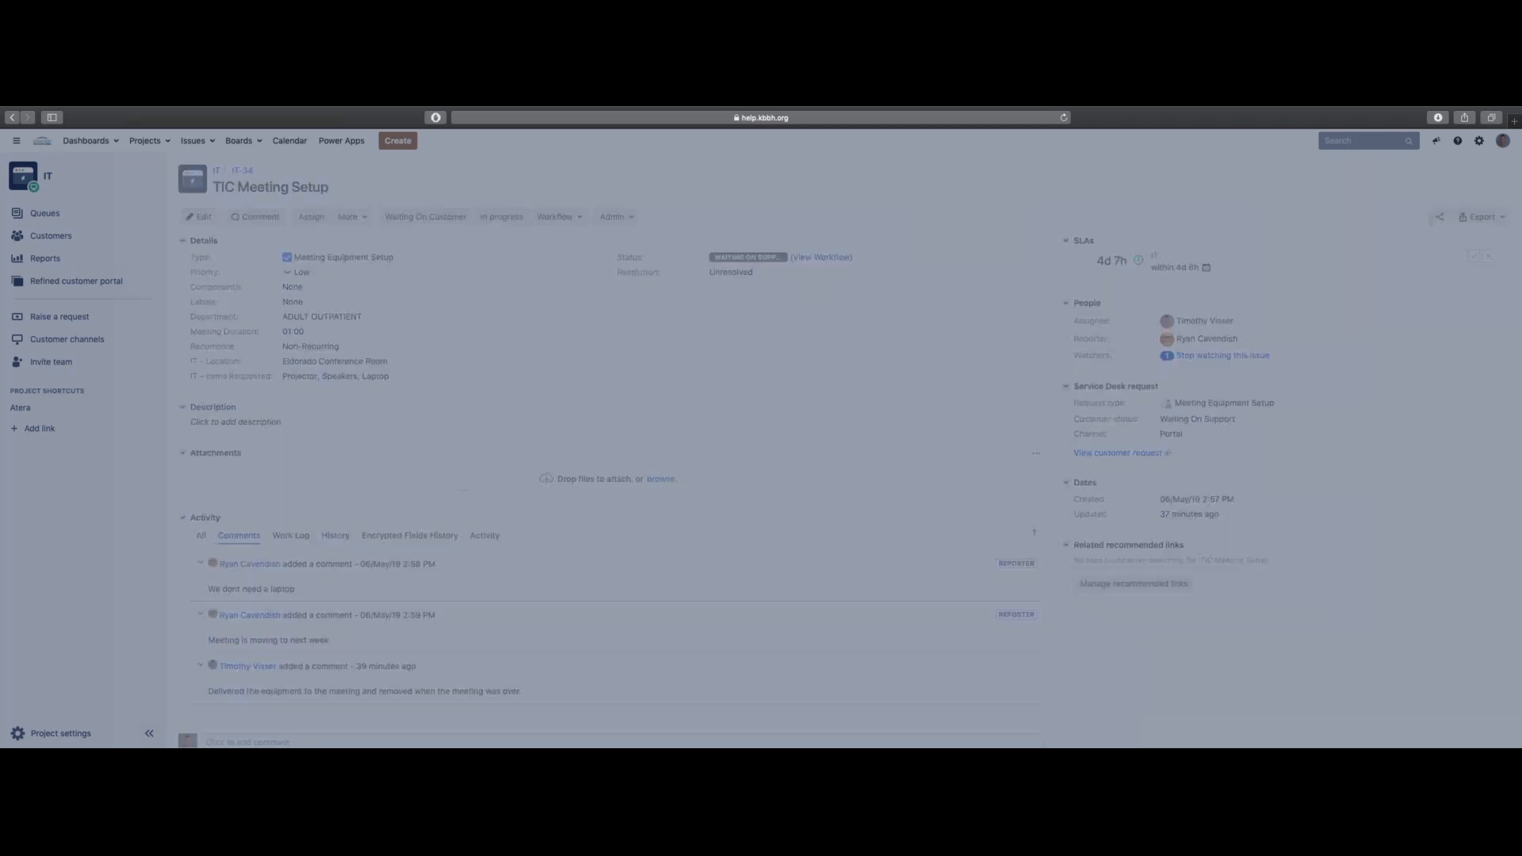